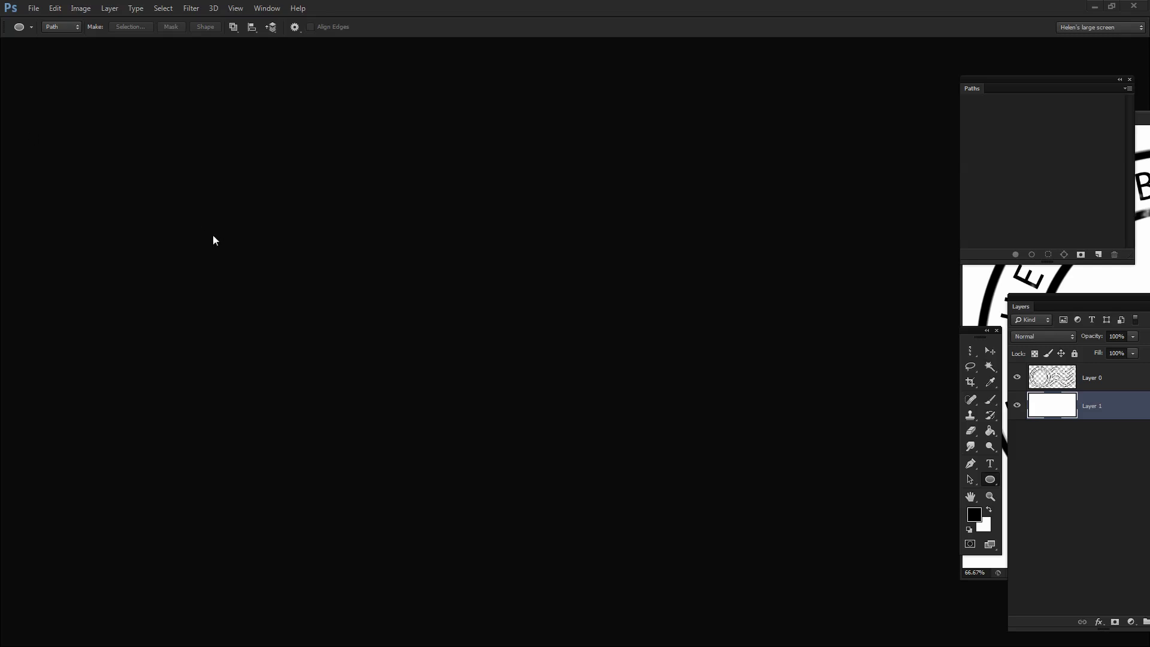
Create a new 11 x 8.5 inch RGB document at 300 pixels/inch with a white background
click(33, 8)
click(38, 23)
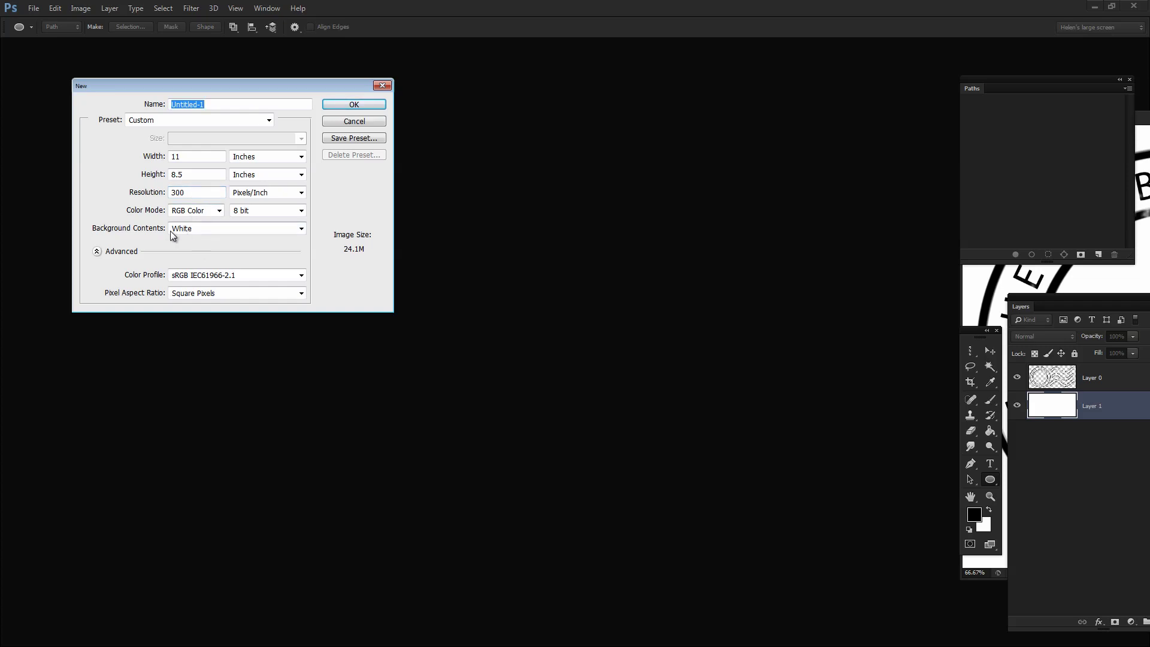
click(341, 107)
drag(275, 64, 333, 80)
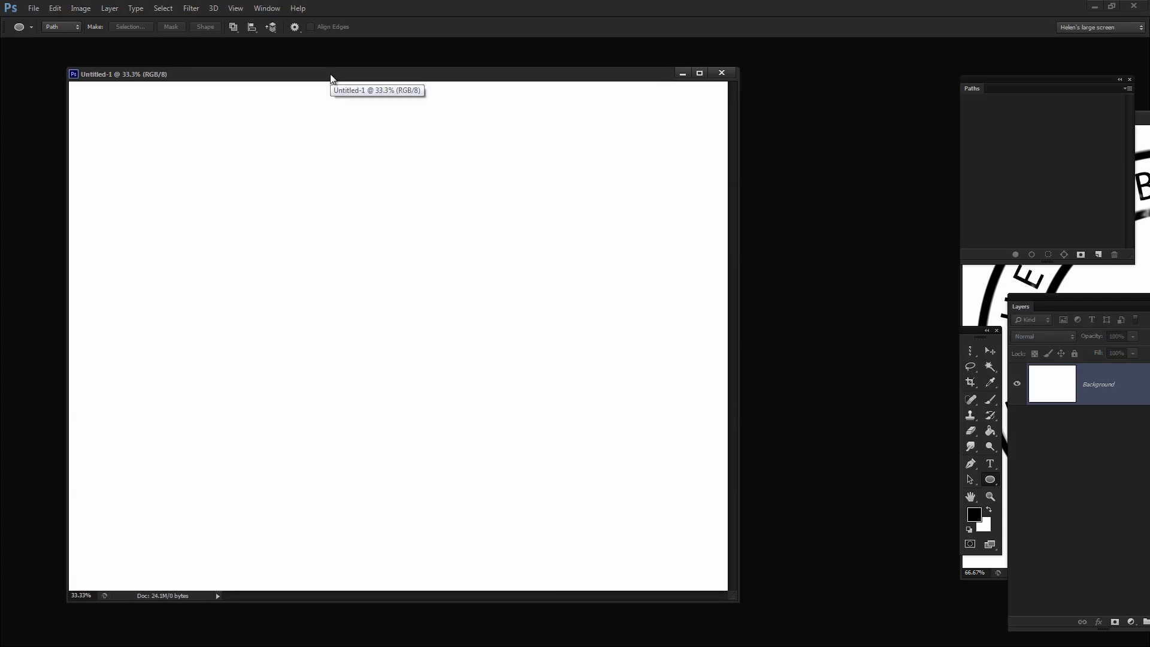
Add an empty layer above the Background, removing the surplus second layer
drag(1062, 301, 800, 262)
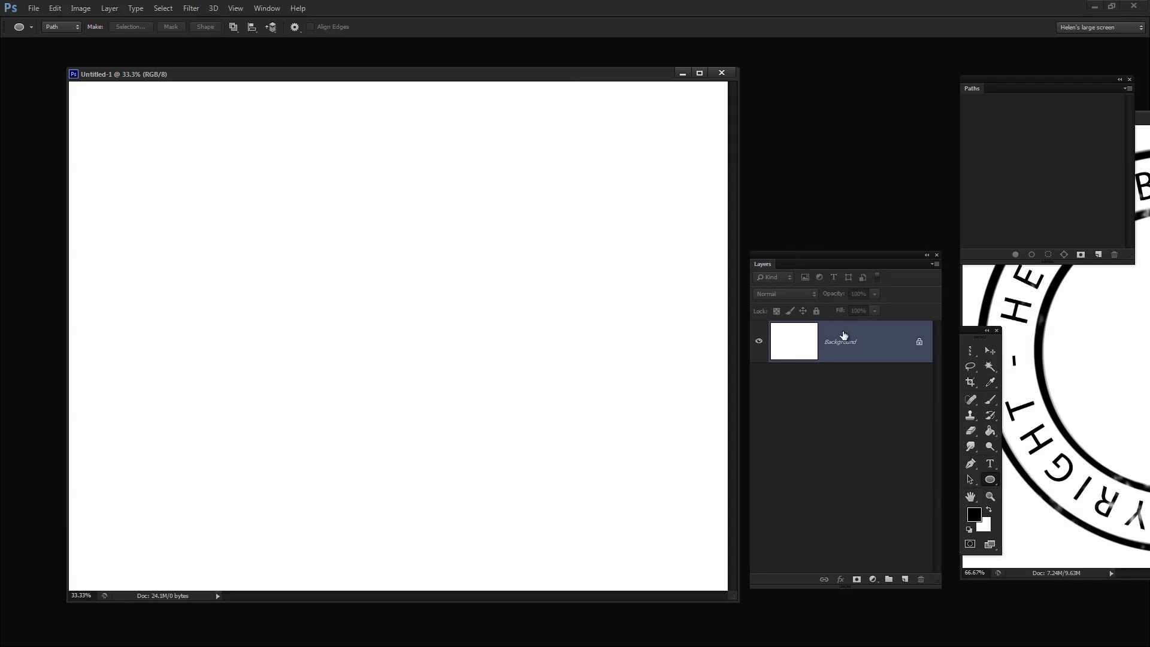
click(268, 8)
click(269, 9)
click(268, 8)
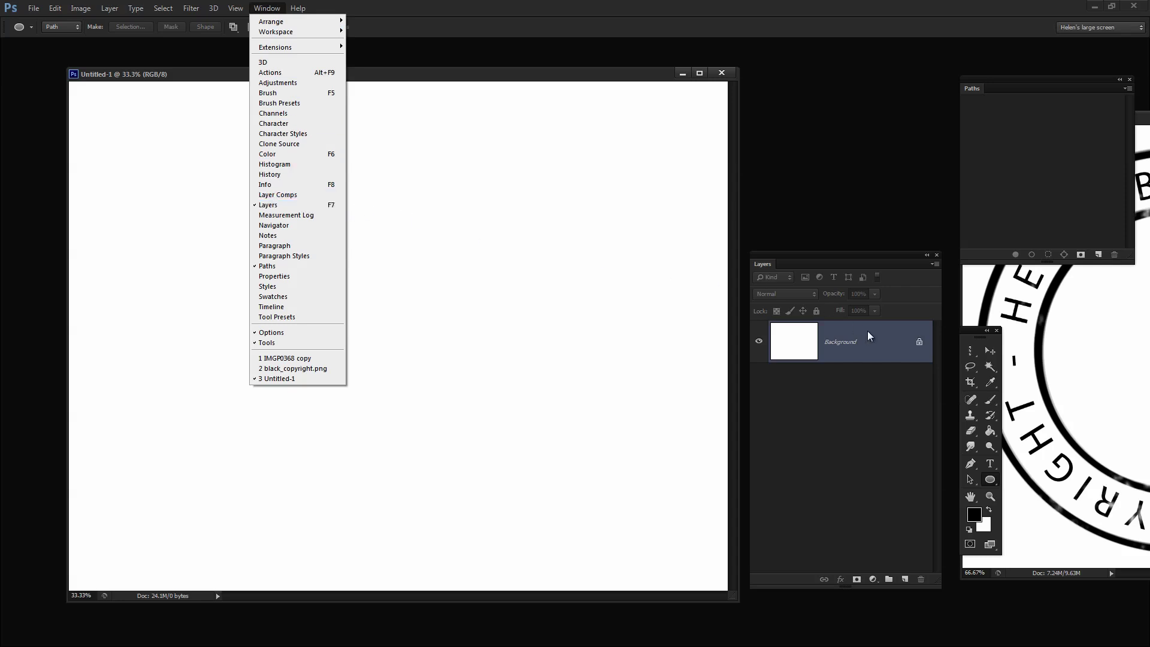
click(905, 579)
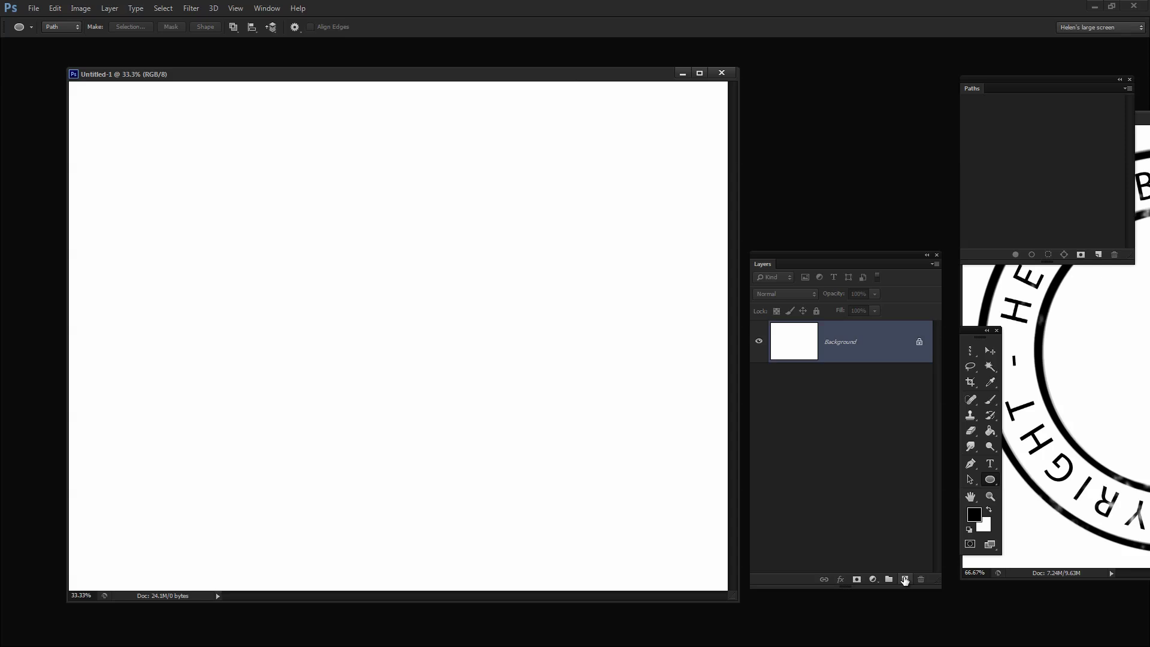
click(905, 580)
click(905, 579)
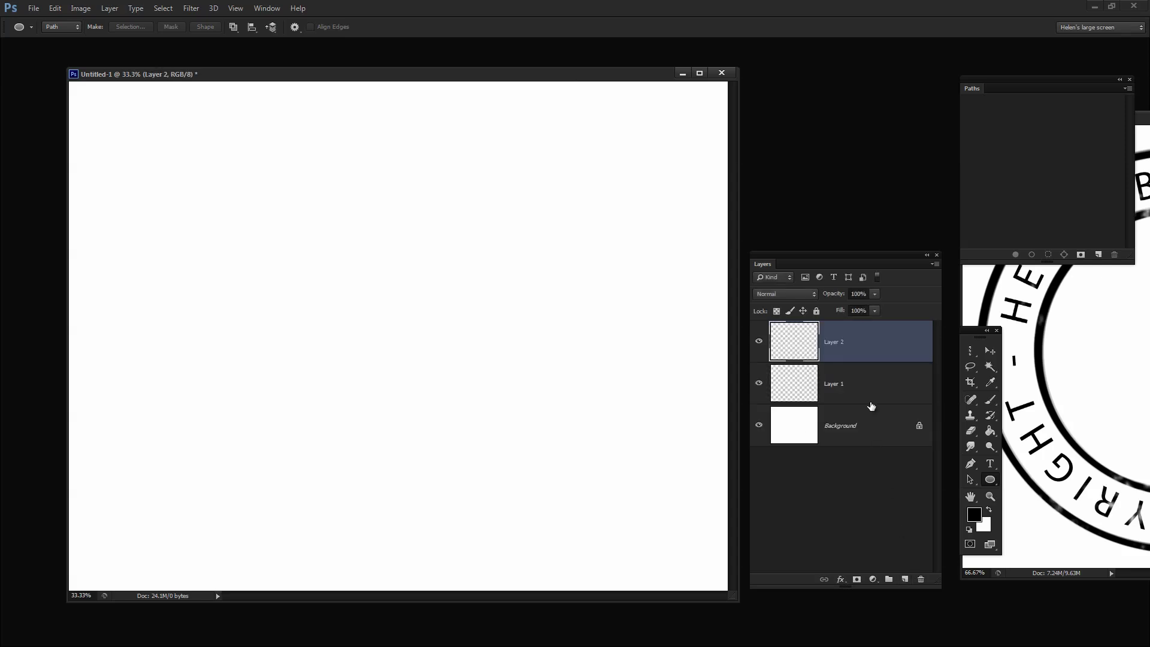
drag(862, 338, 921, 579)
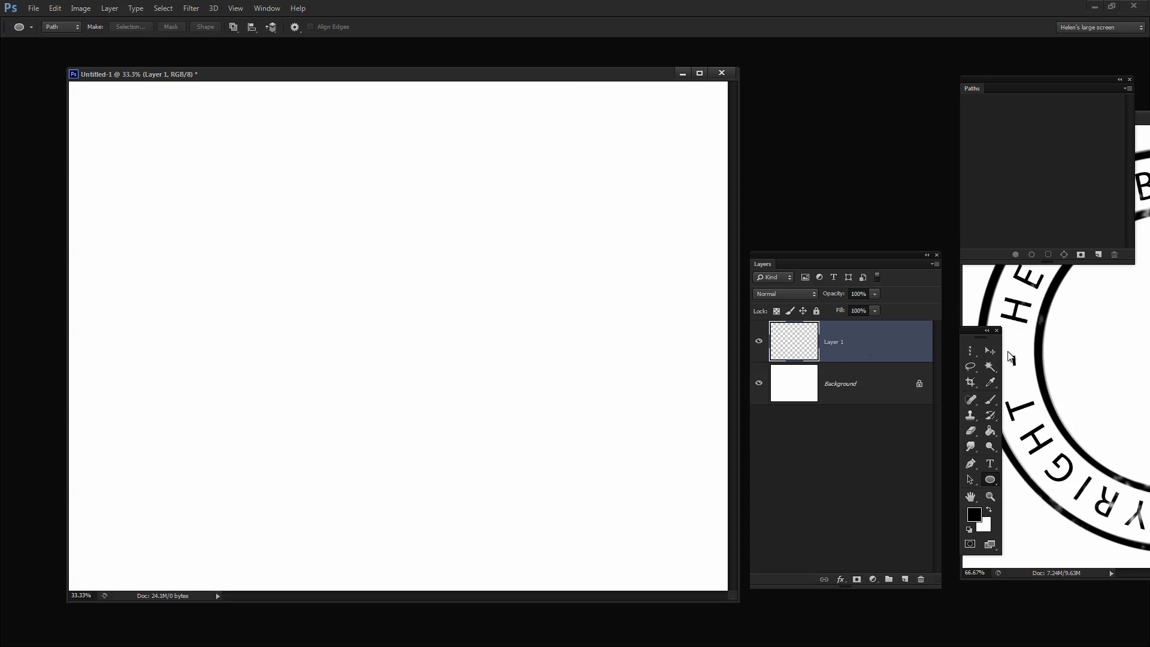
With the Ellipse tool in Path mode, draw a circular path about 4.08 in across on the left half of the canvas
click(990, 480)
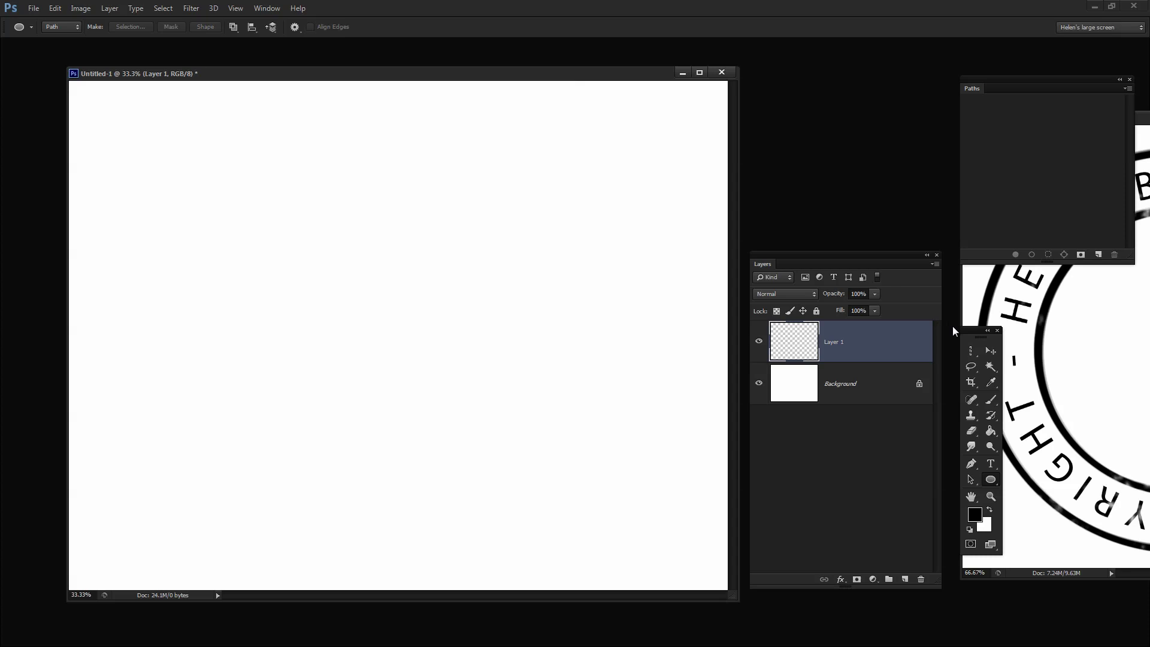
drag(966, 330, 254, 142)
click(285, 295)
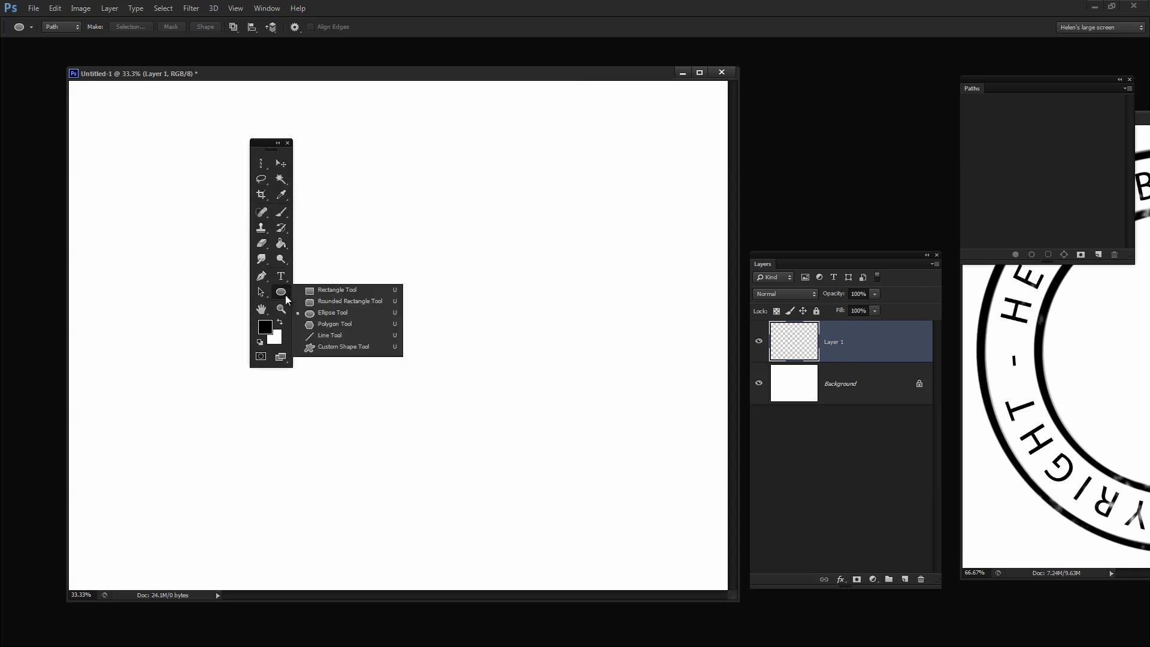
click(332, 312)
drag(262, 143, 793, 47)
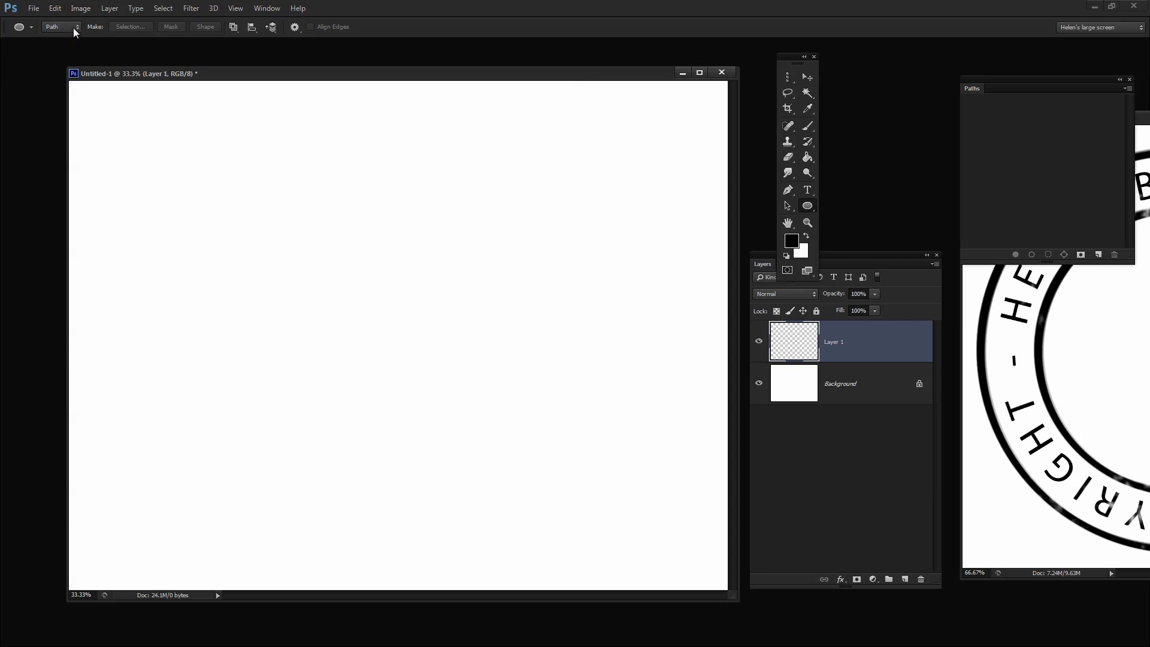
drag(116, 184, 252, 264)
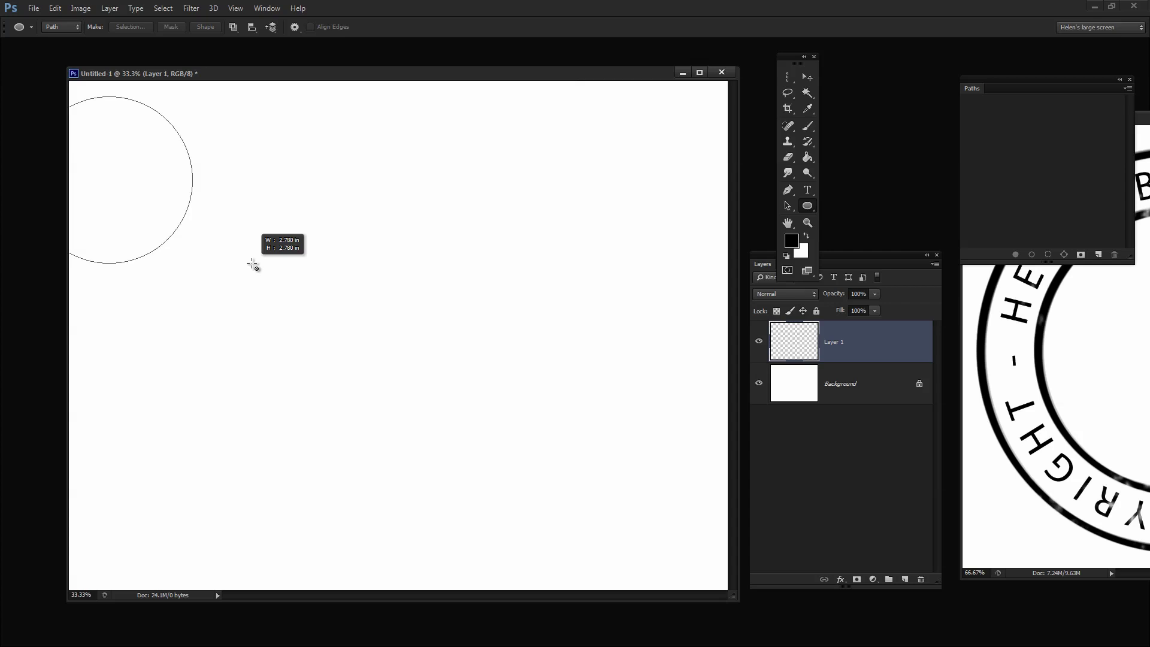
mouse_move(252, 264)
mouse_down()
mouse_move(321, 336)
mouse_move(325, 377)
mouse_move(392, 433)
mouse_up()
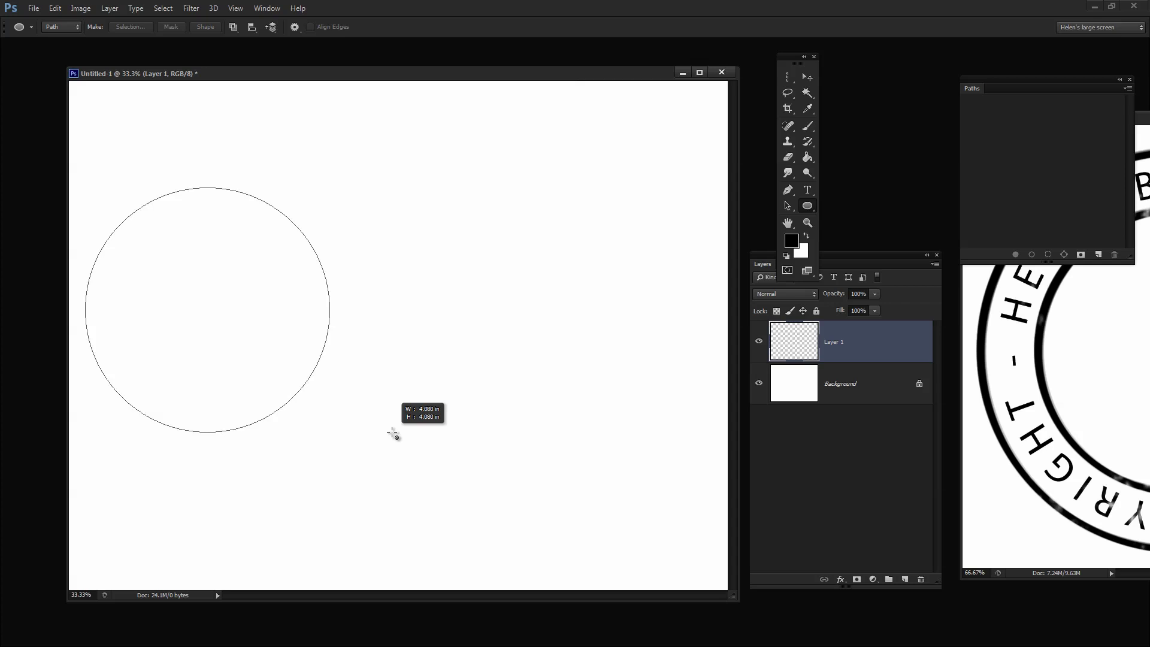
drag(392, 433, 393, 433)
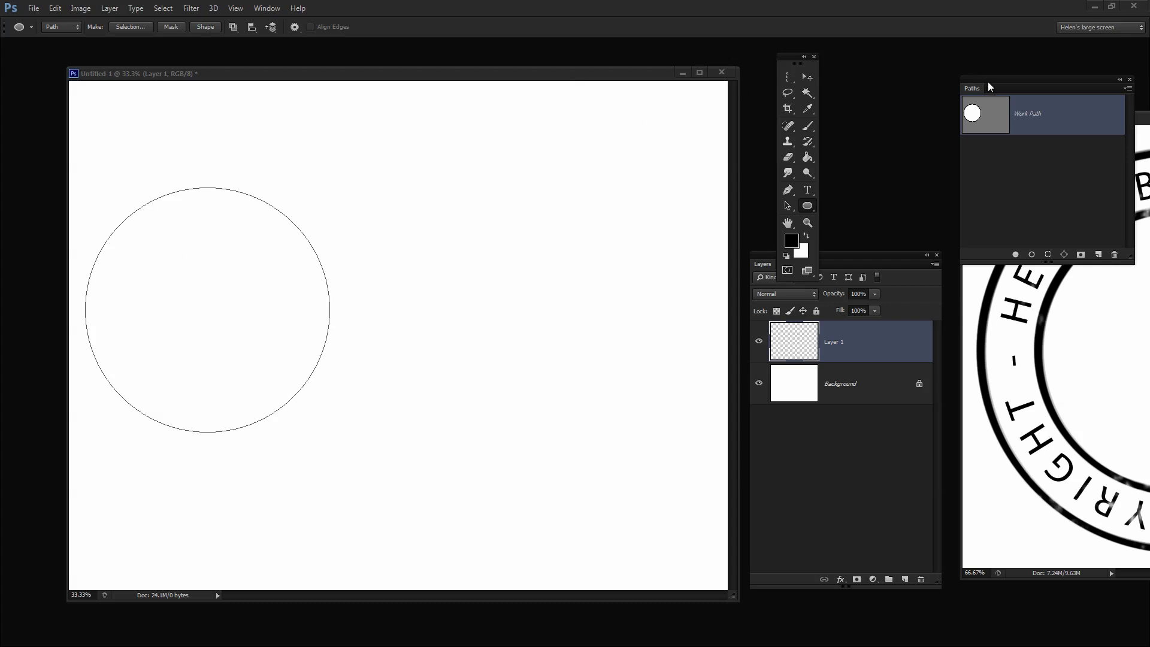
Move the Paths panel over the document, clear of the circular path
drag(987, 82, 519, 148)
click(266, 7)
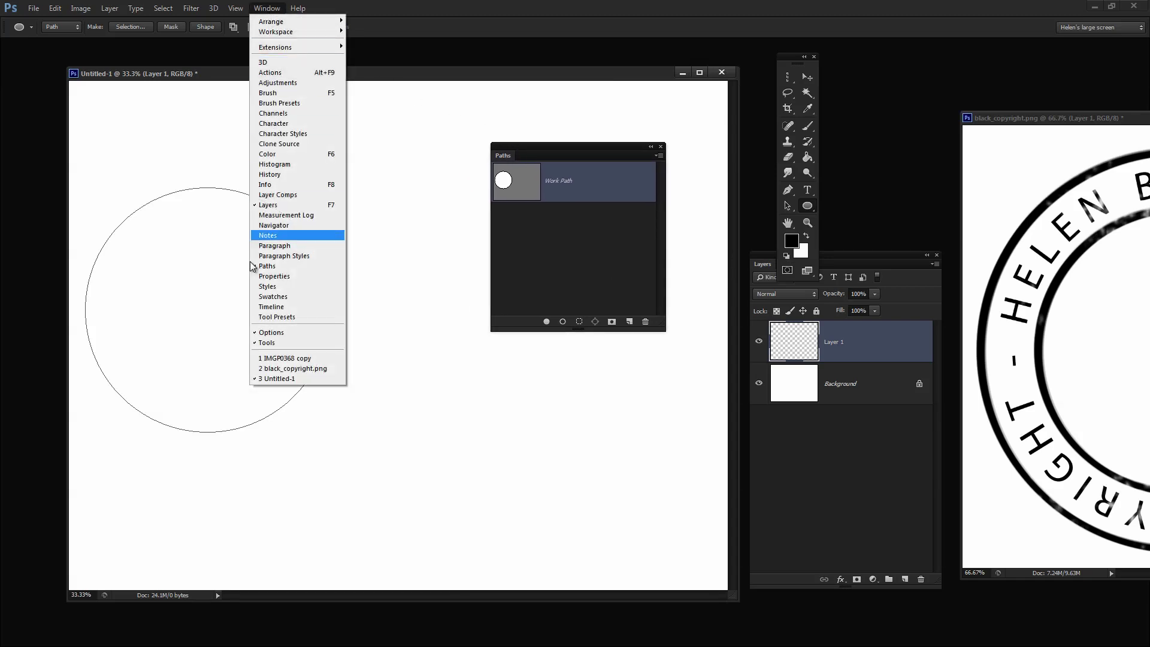
drag(562, 151, 583, 223)
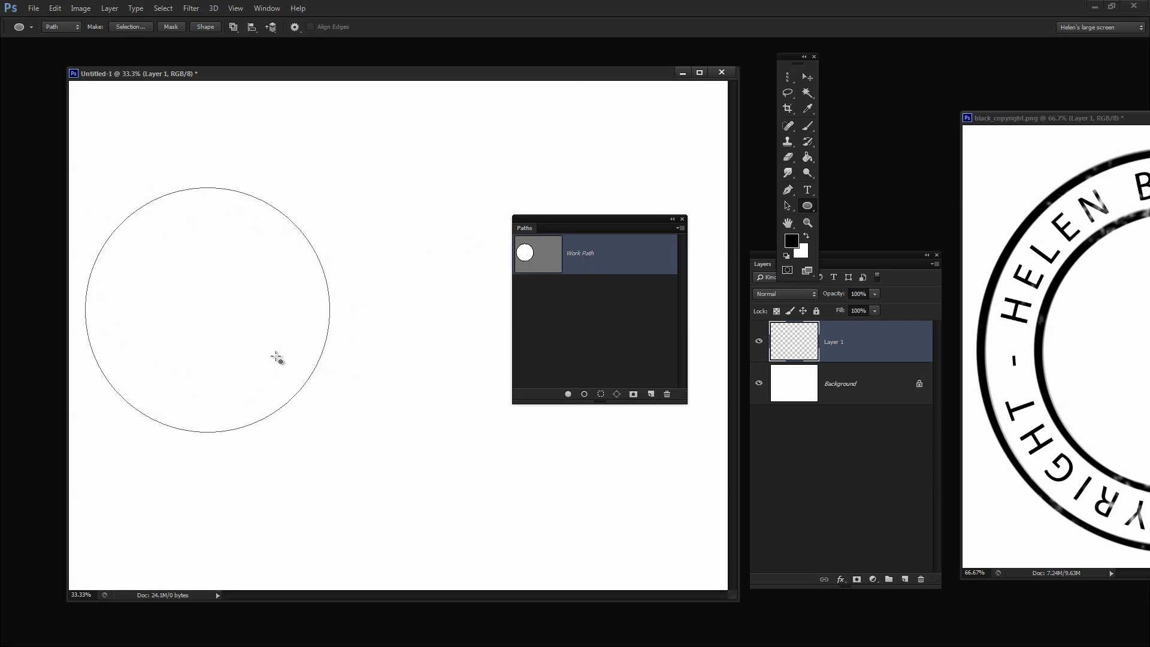
drag(578, 221, 619, 321)
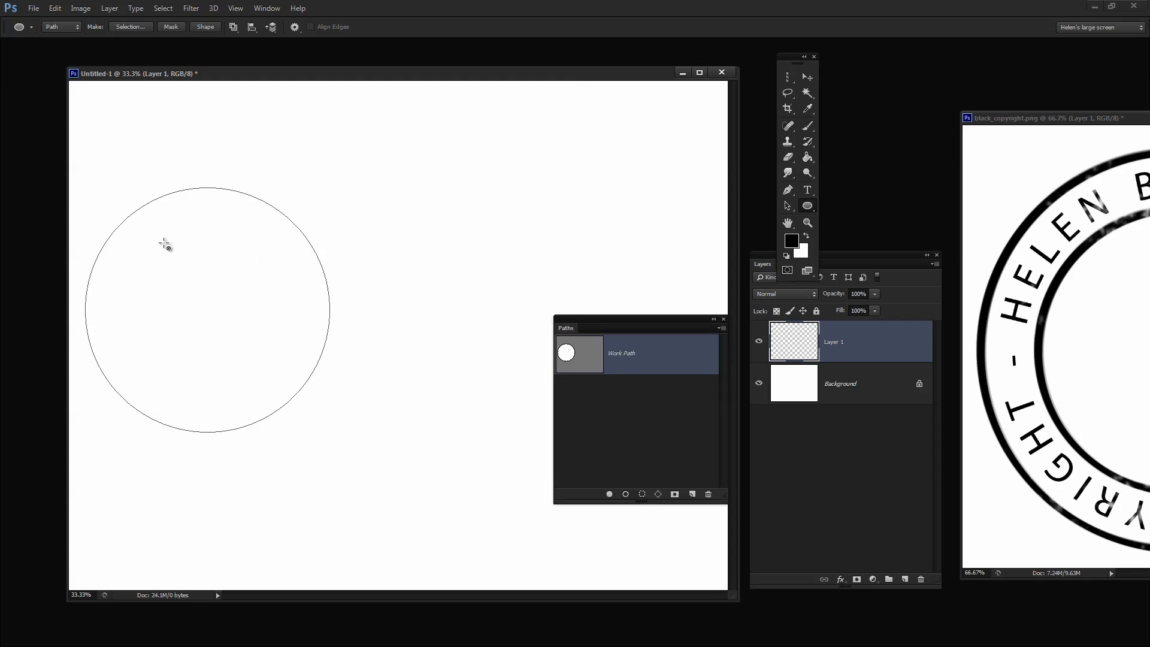
Choose the Brush tool with a hard round tip and set its size to 39 px
click(808, 127)
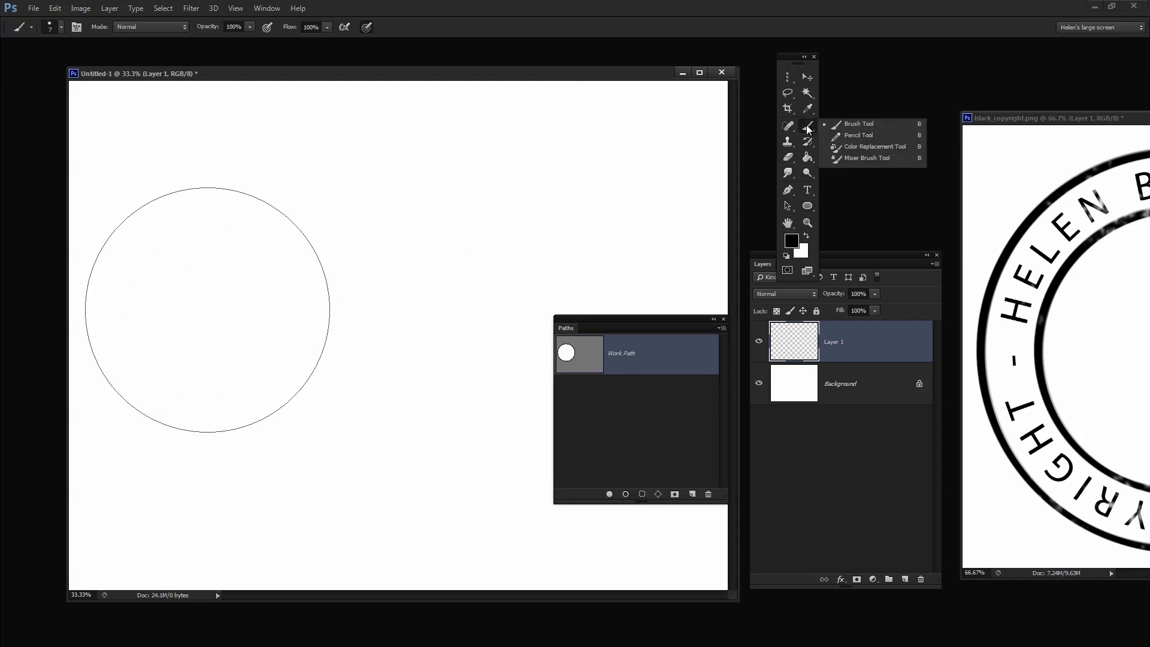
click(844, 126)
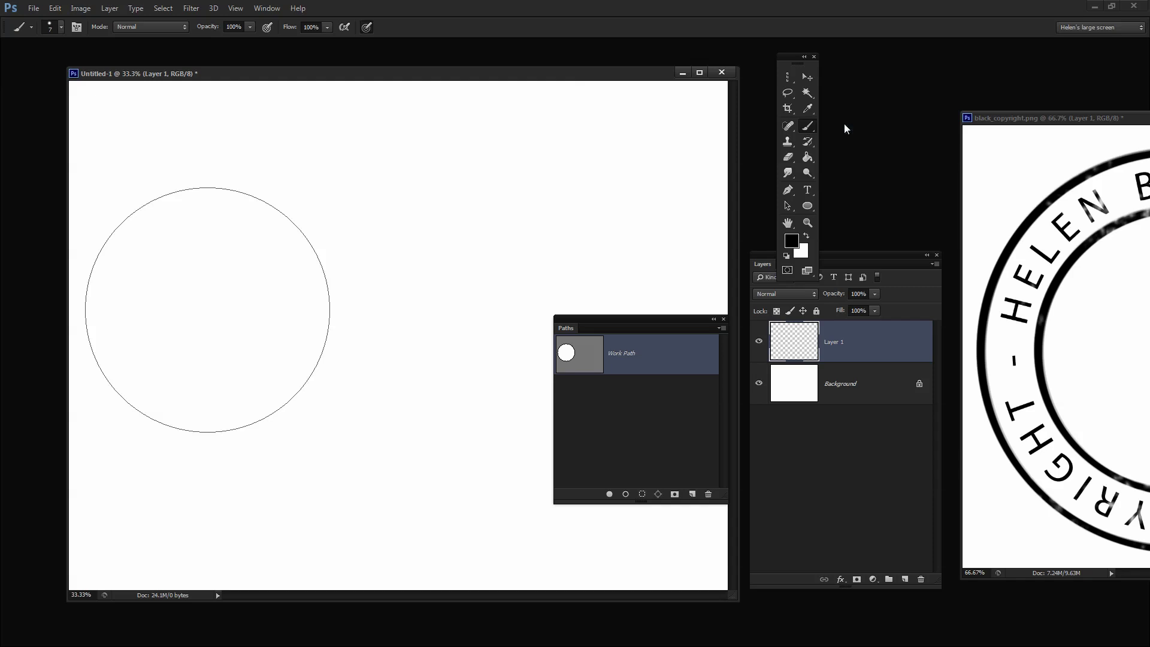
click(61, 27)
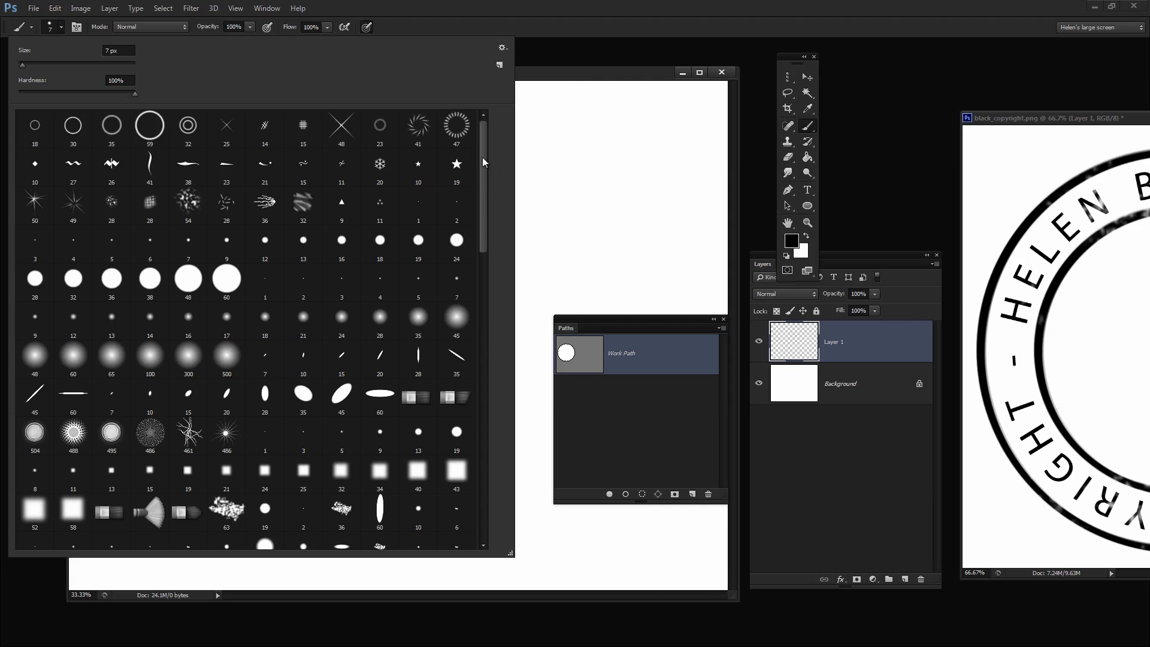
click(112, 284)
click(546, 27)
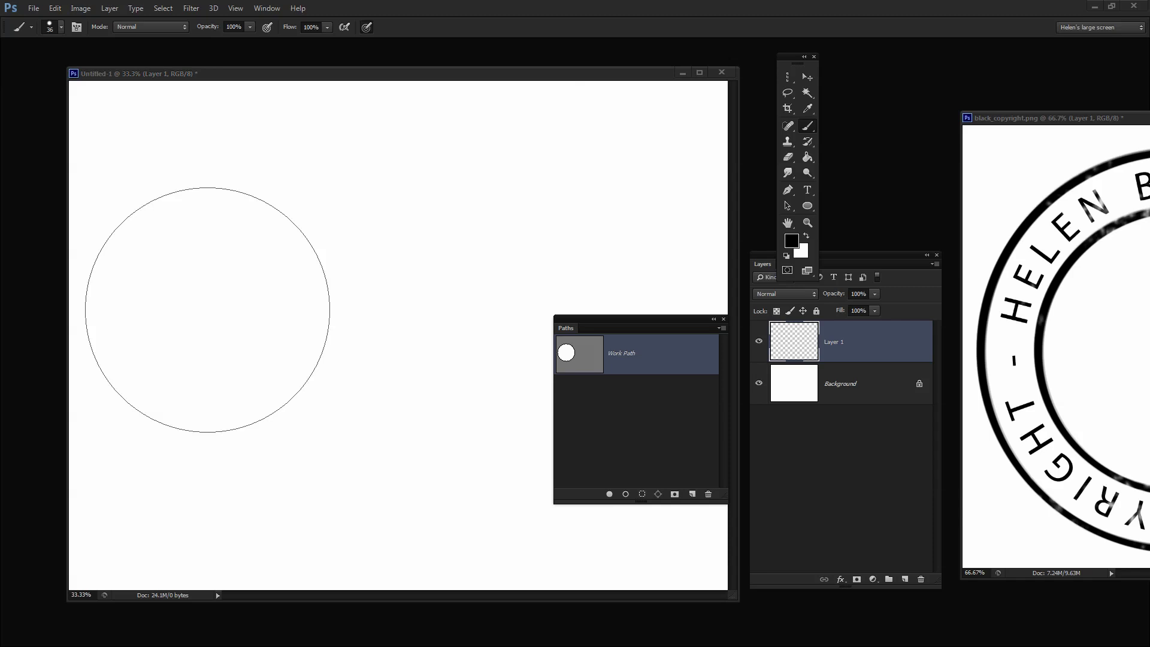
click(62, 27)
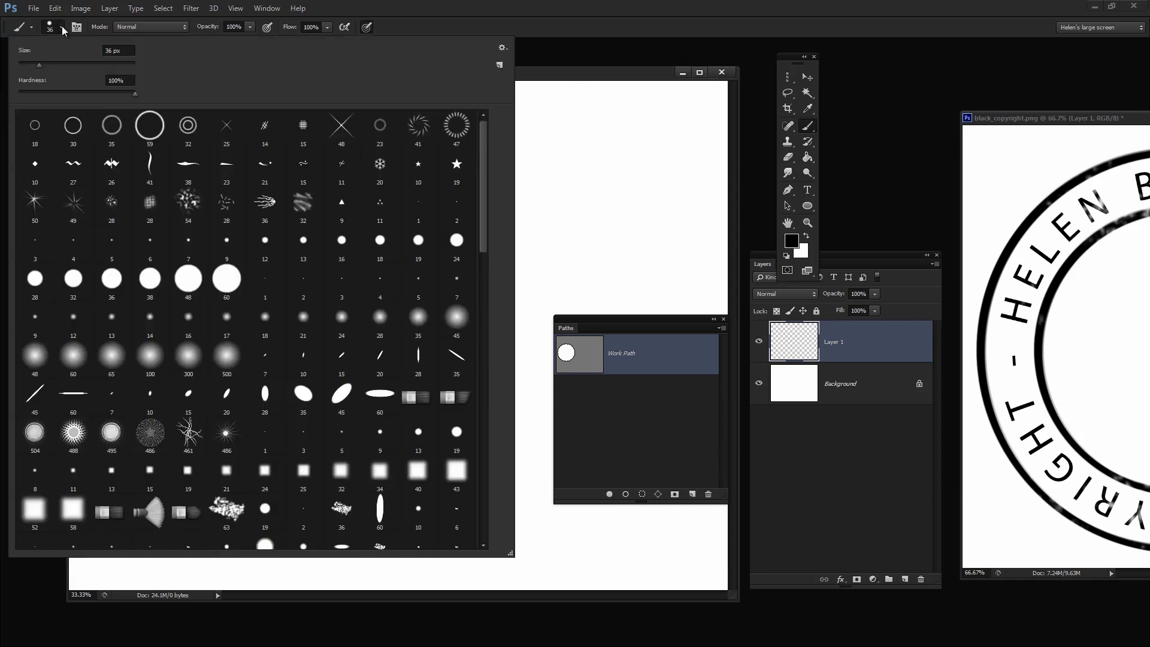
click(40, 66)
click(408, 23)
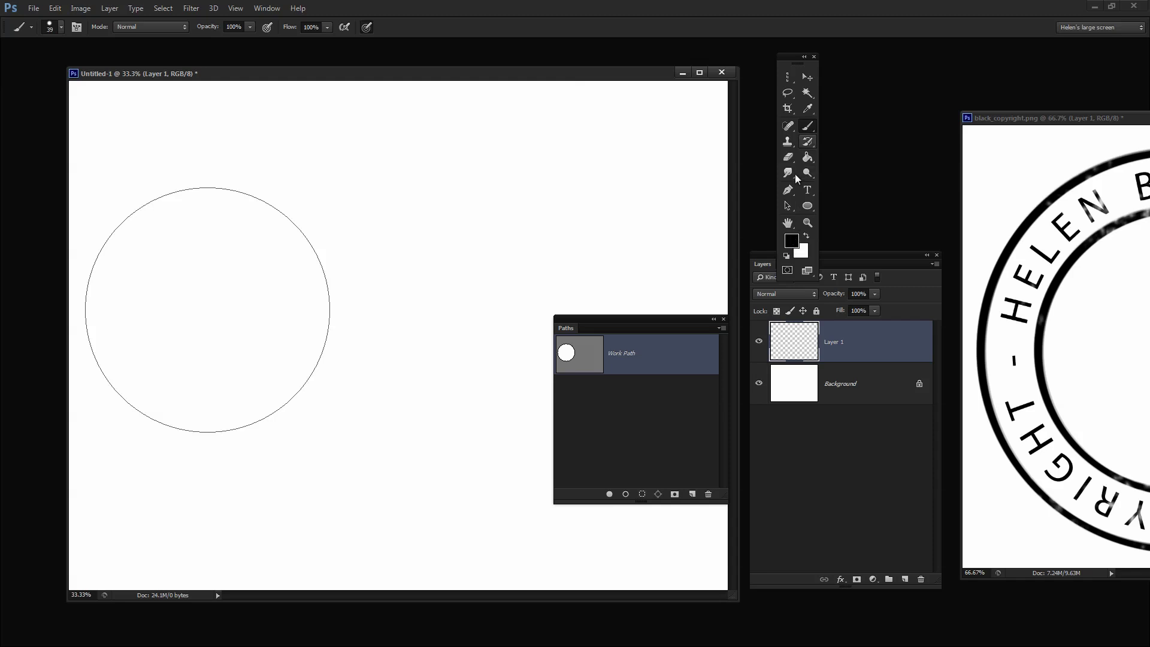
Try stroking the circular work path directly with the current brush, and undo that stroke
drag(640, 319, 582, 260)
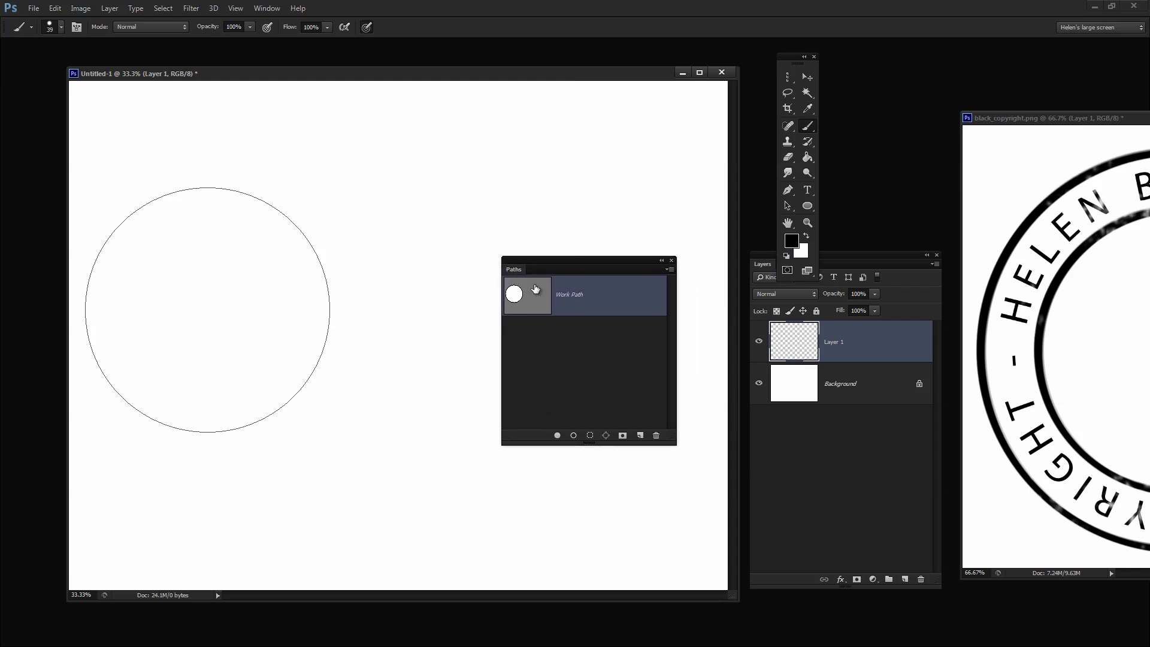
click(573, 436)
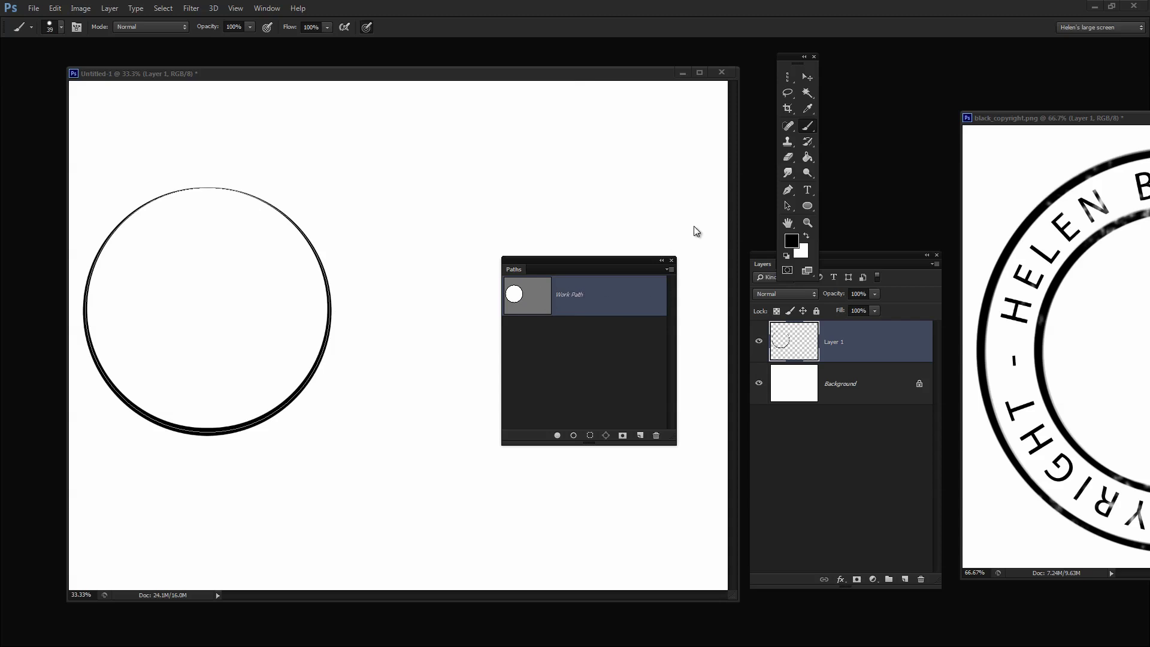
click(55, 8)
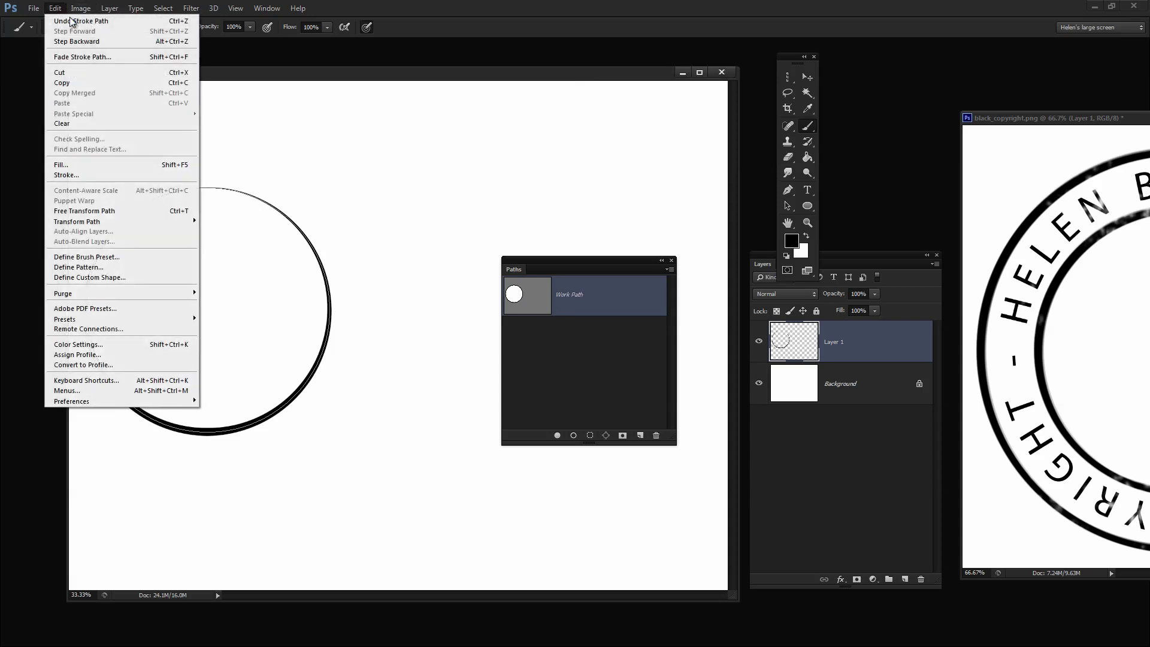
click(70, 19)
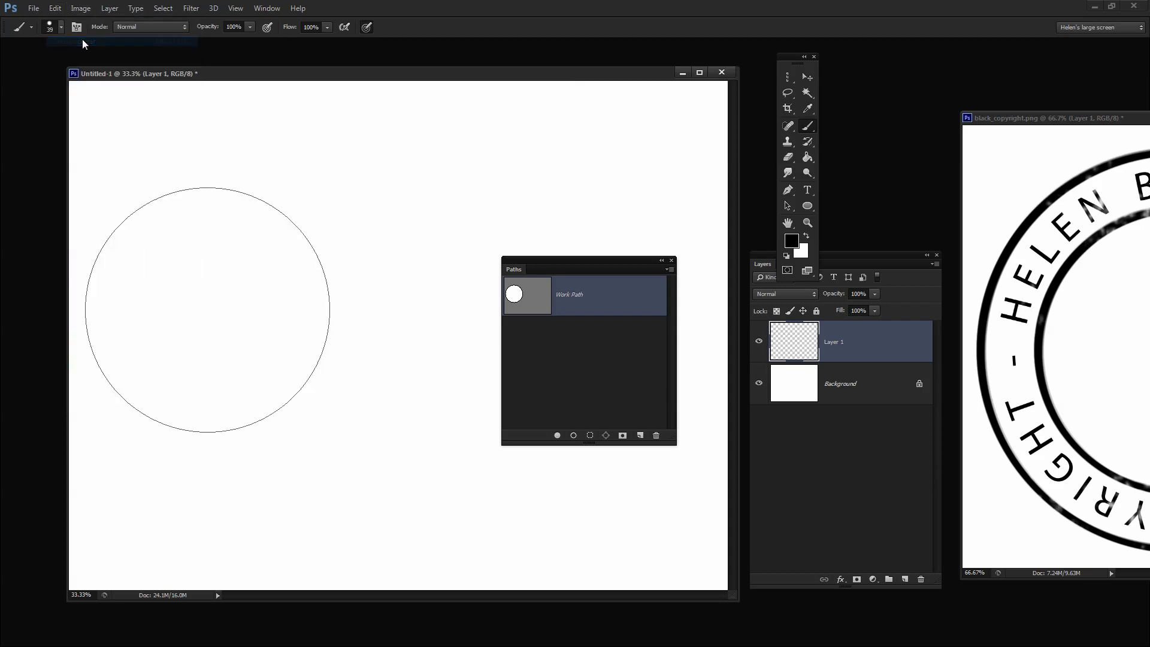
Stroke the circular work path on Layer 1 with the Brush, with Simulate Pressure turned off
right_click(601, 301)
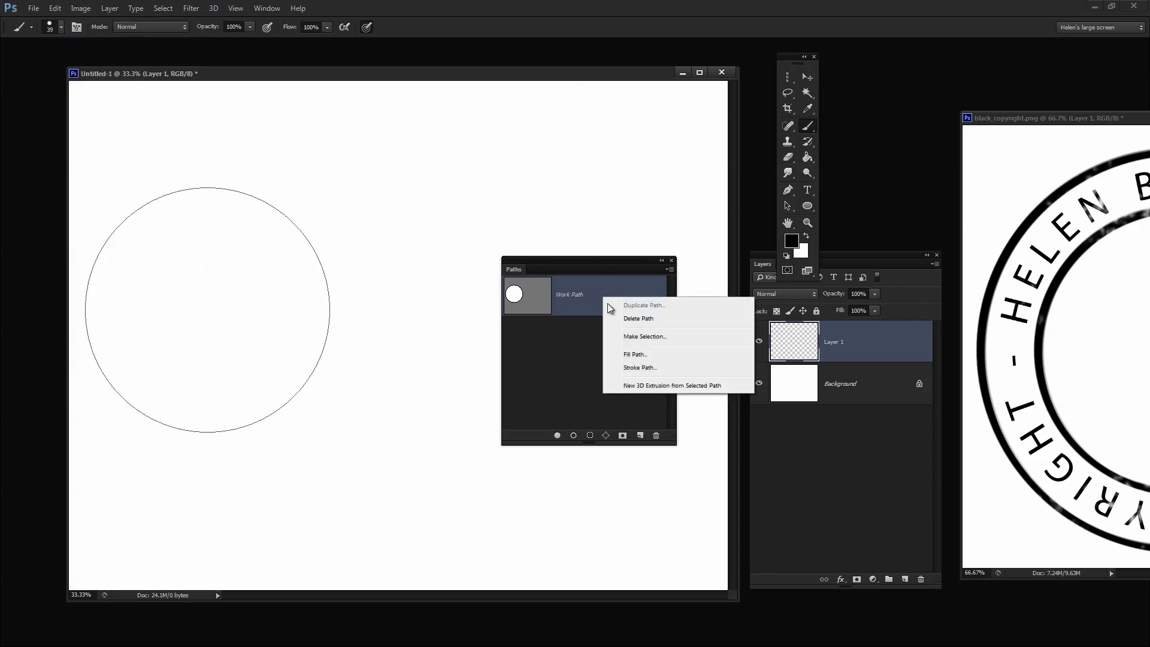
click(641, 368)
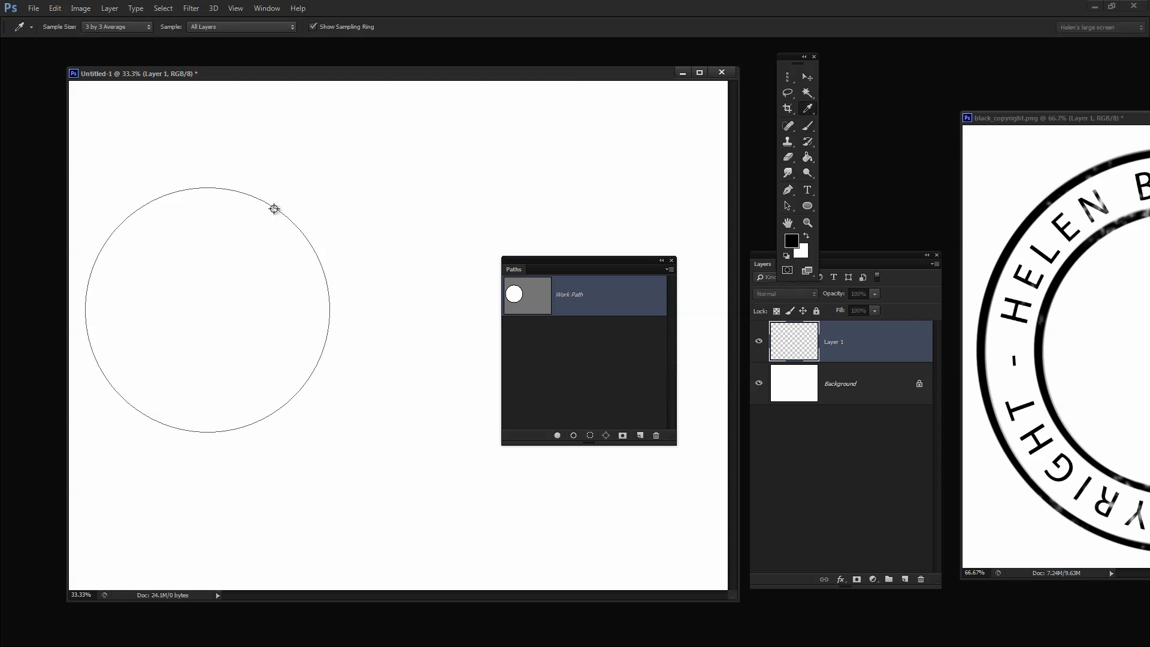
mouse_move(251, 219)
mouse_down()
mouse_move(313, 218)
mouse_move(515, 158)
mouse_up()
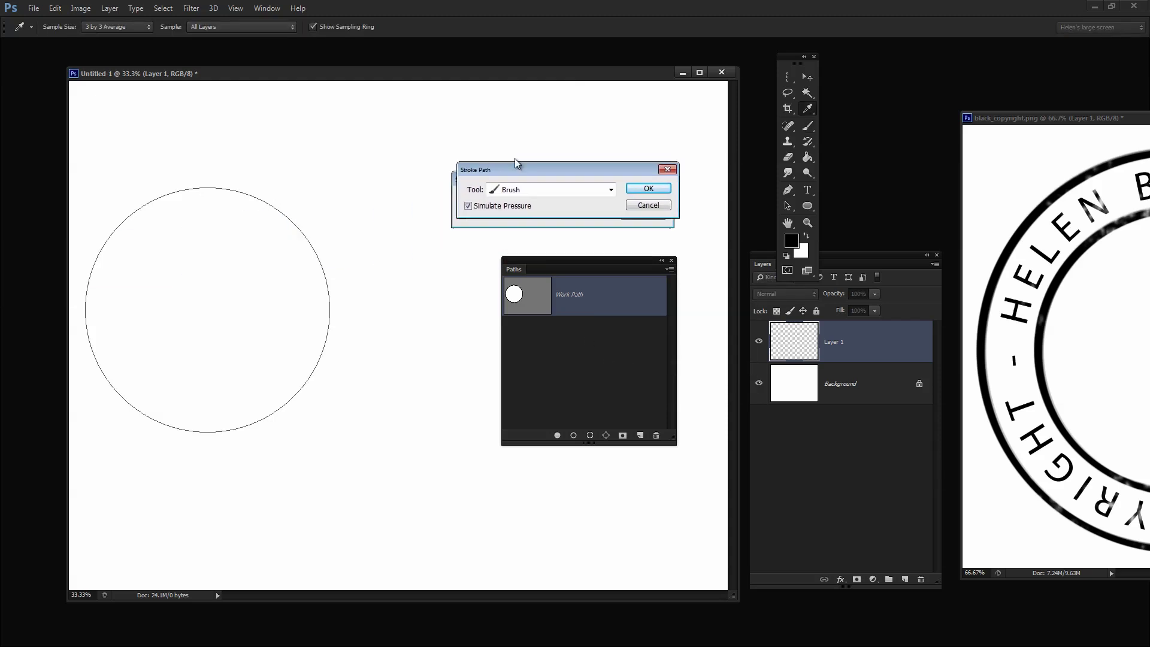
click(470, 201)
click(471, 203)
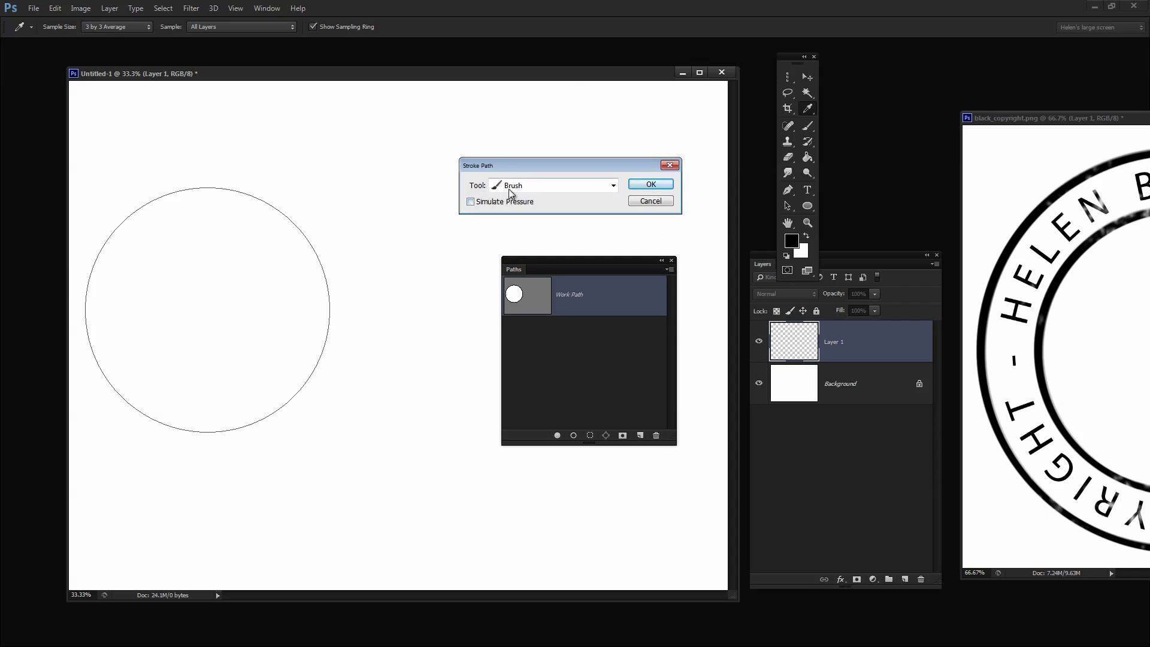
click(649, 184)
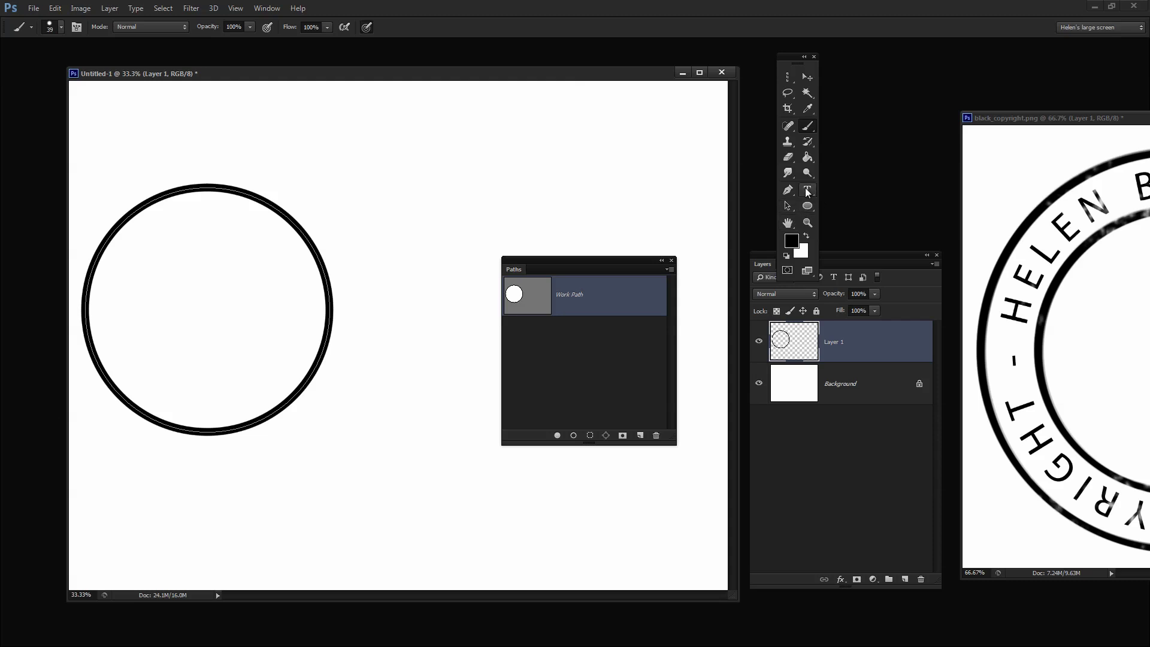
Scale the circular work path to about 76% around its centre and stroke it with the Brush as the stamp's inner ring
click(787, 206)
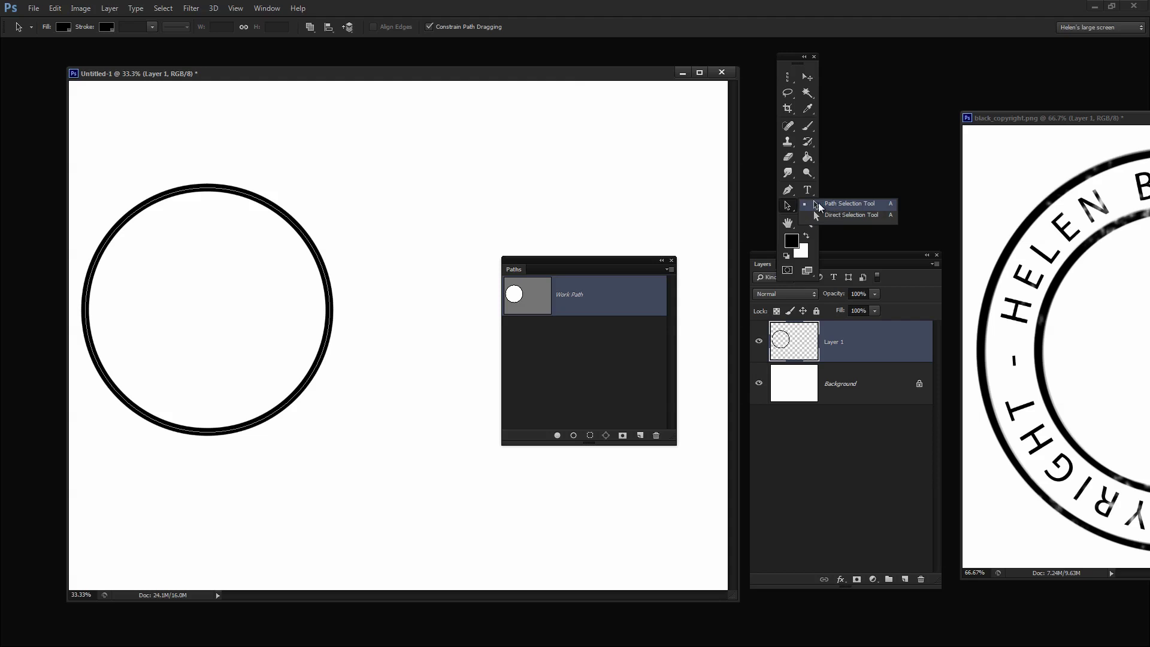
click(815, 203)
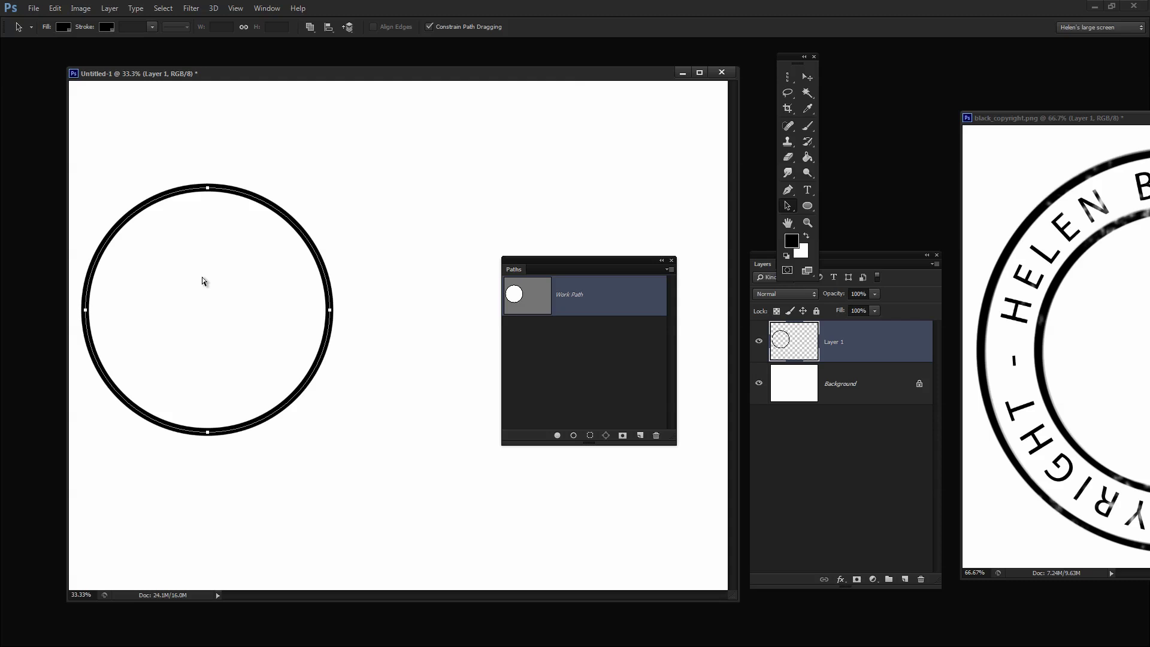
key(ctrl+t)
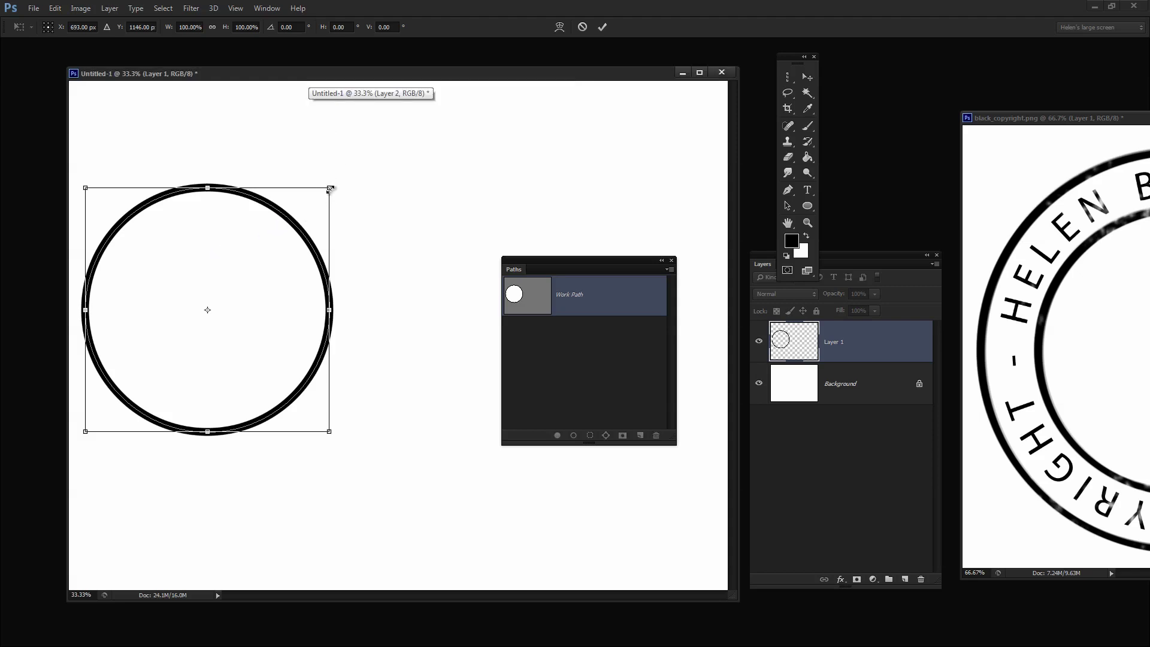
drag(329, 189, 298, 213)
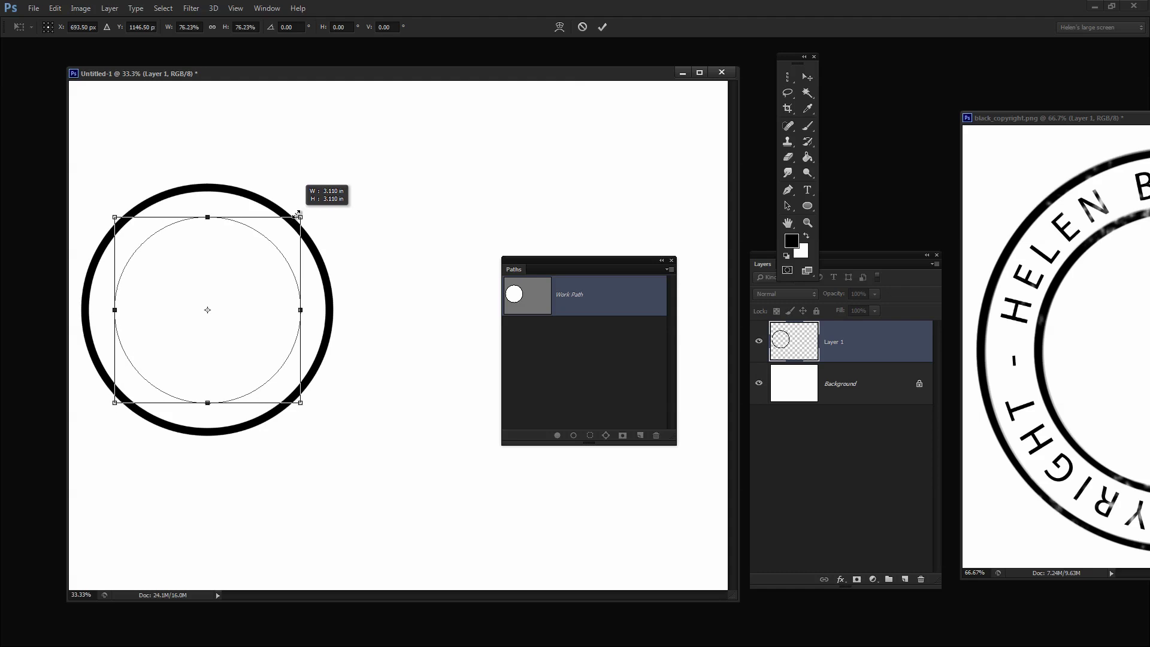
drag(298, 213, 297, 214)
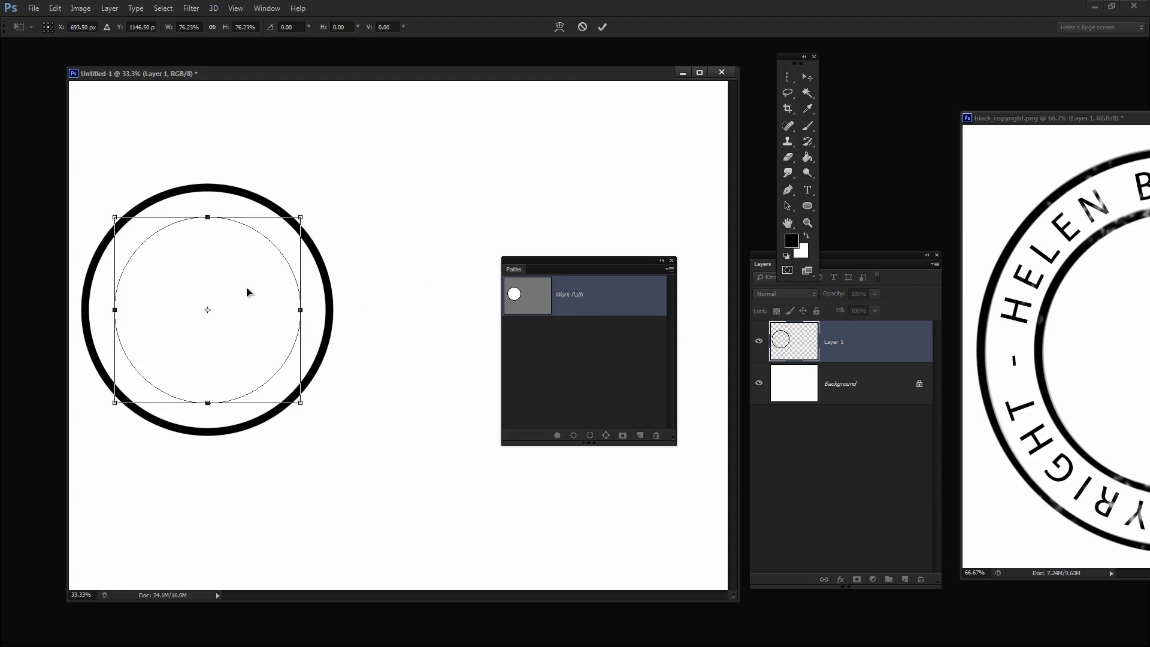
click(602, 26)
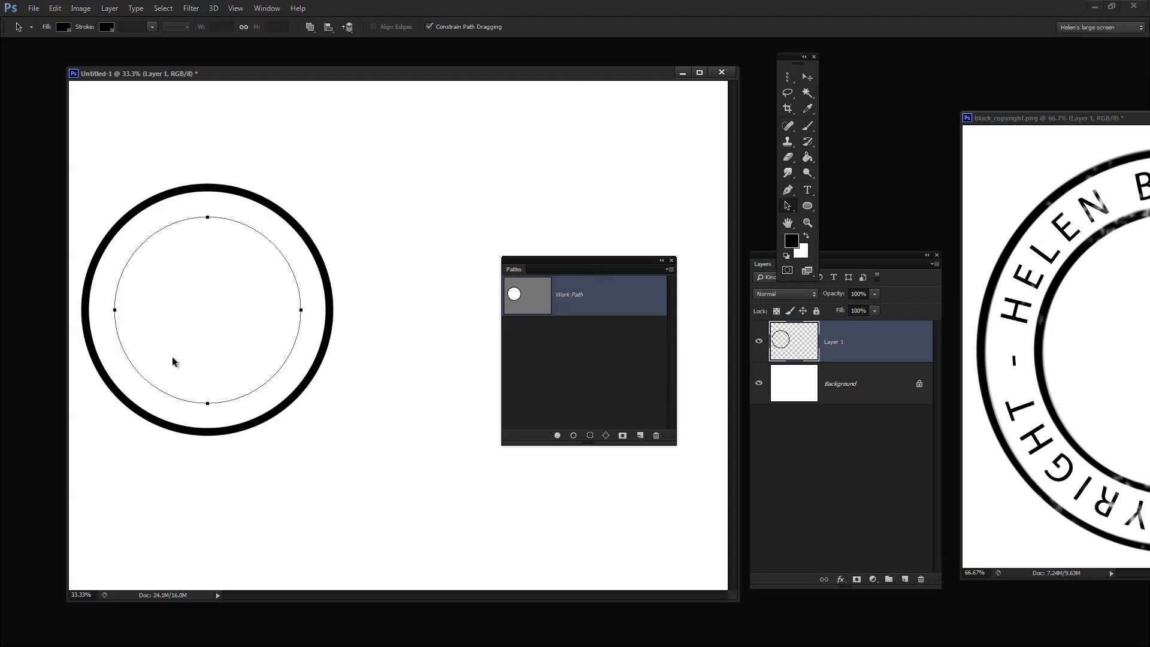
click(808, 126)
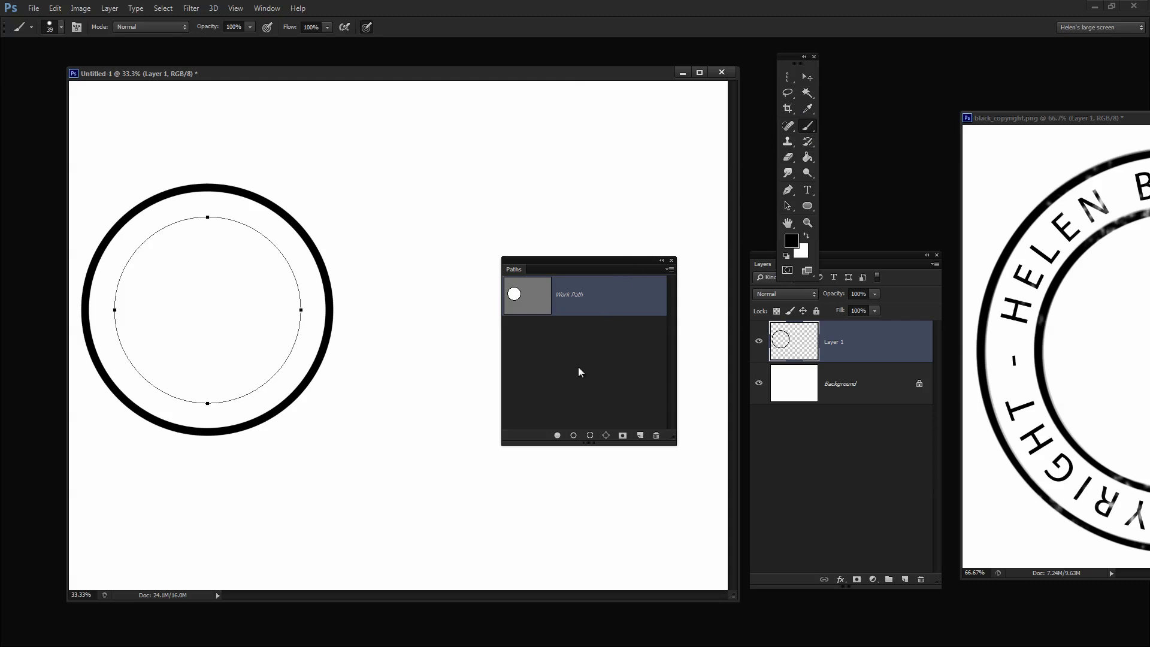
click(573, 437)
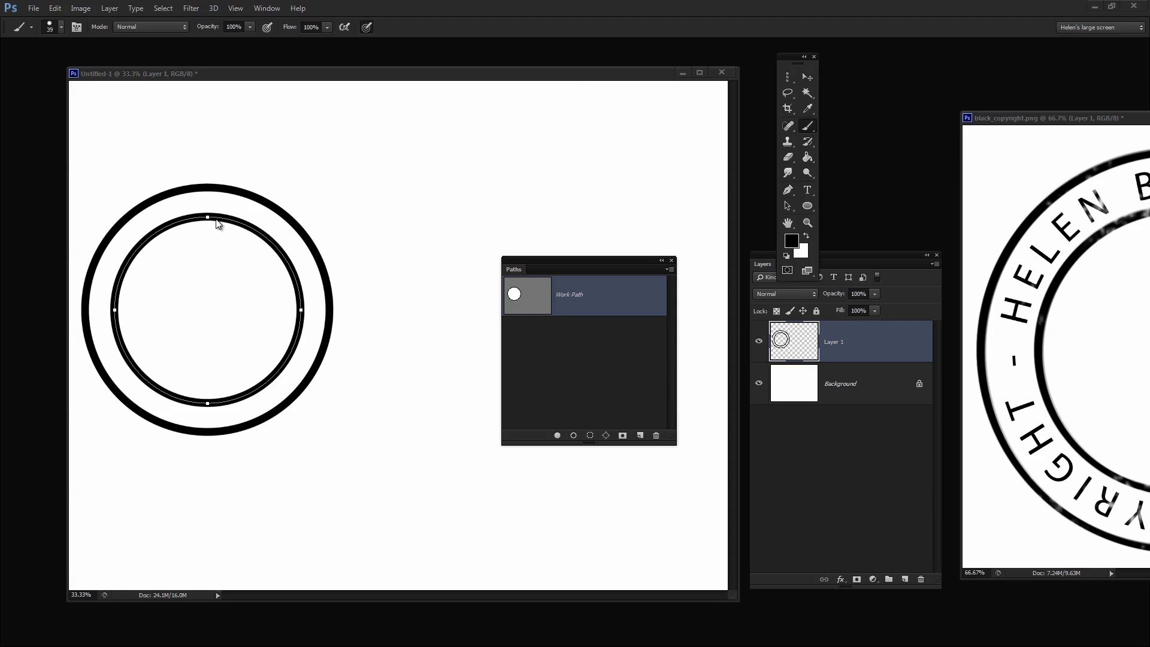
Enlarge the work path to about 110% around its centre, so it runs between the two rings just outside the inner one
click(788, 207)
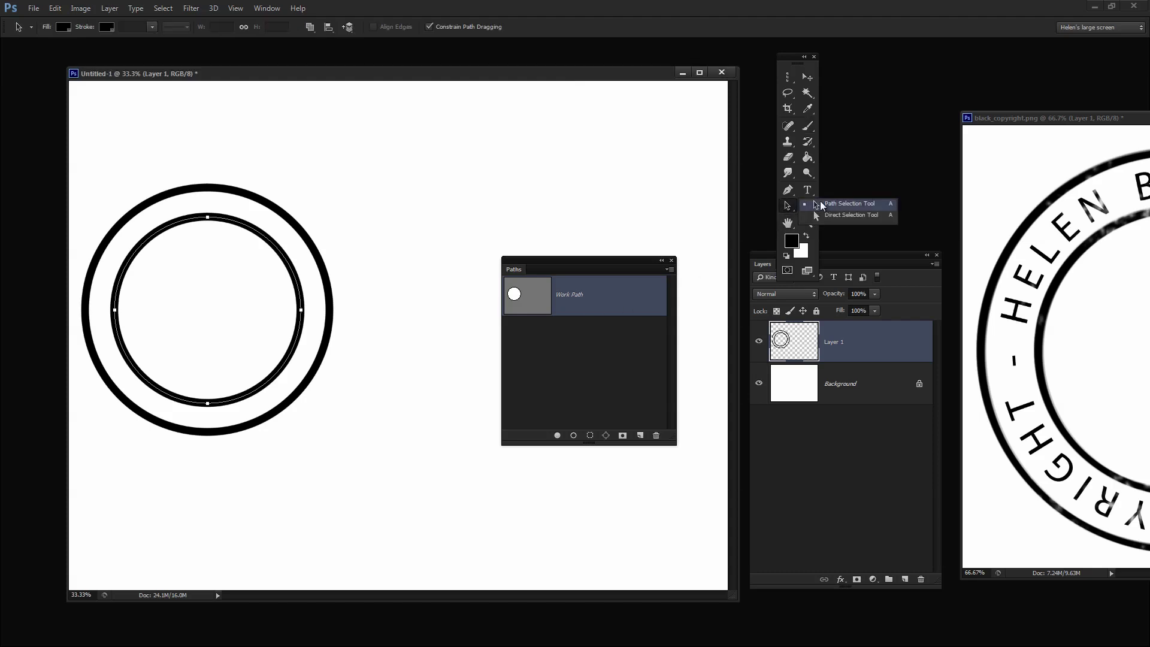
click(813, 209)
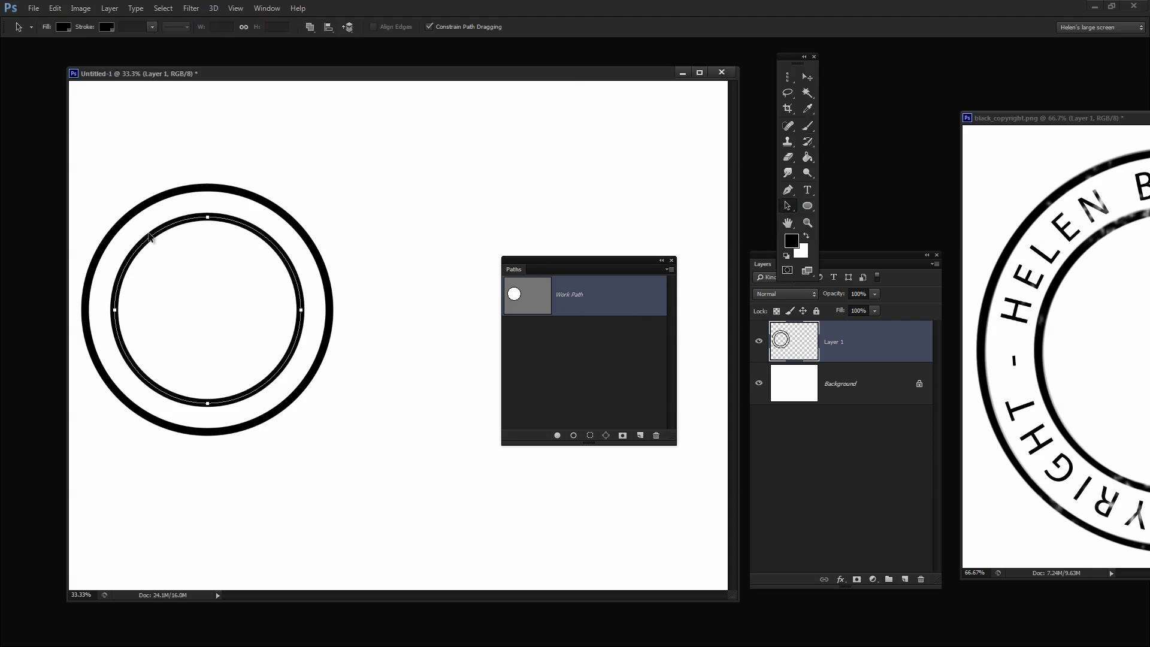
key(ctrl+t)
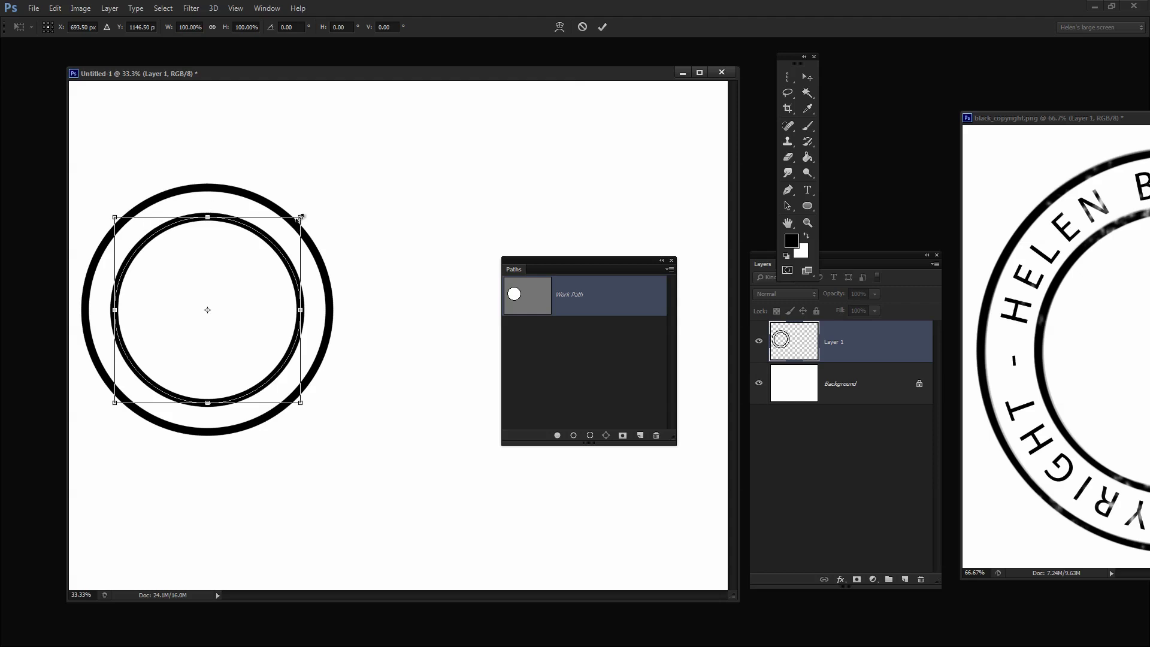
drag(301, 217, 309, 207)
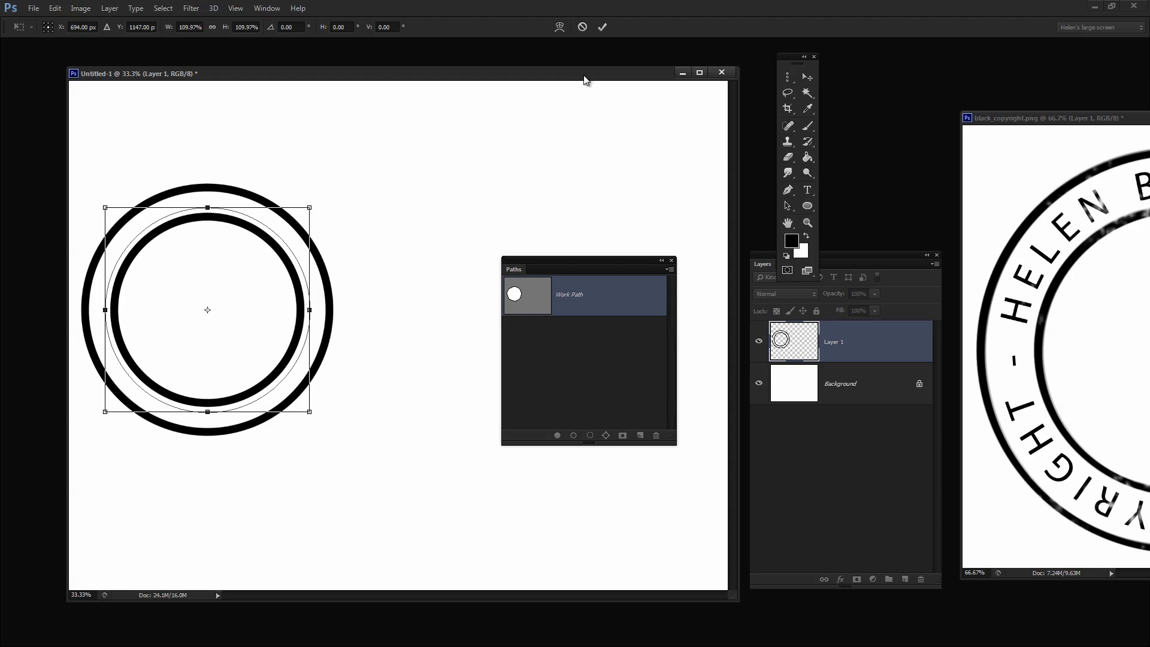
click(602, 26)
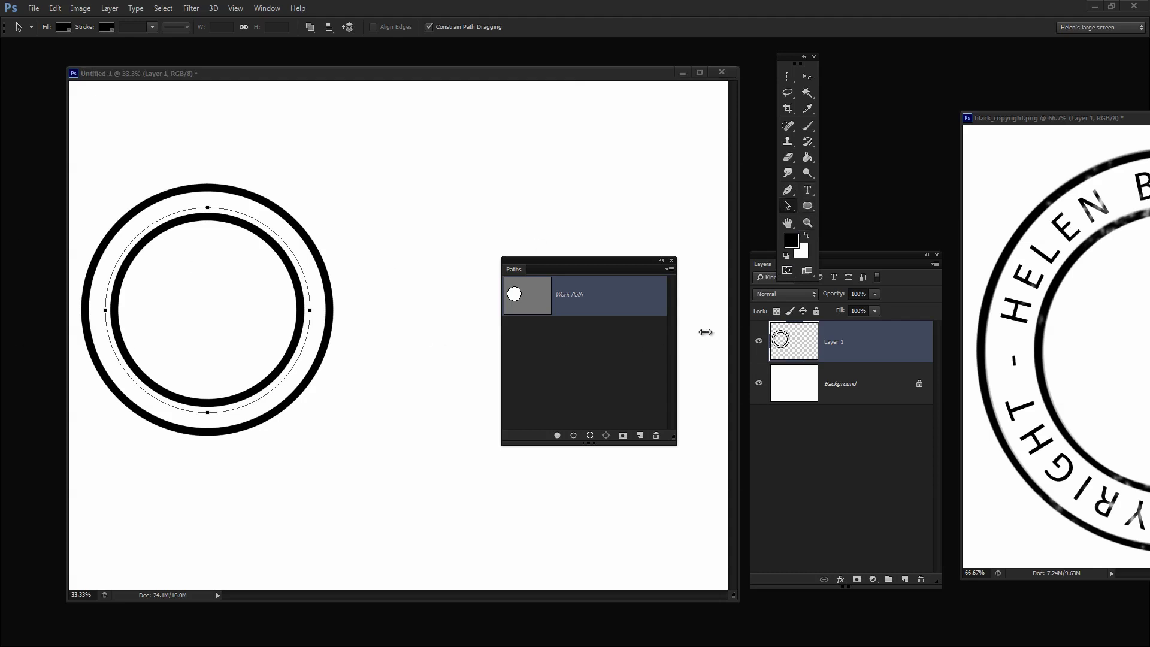
Set up the Type tool with the Myriad Pro font at 24 pt
click(808, 189)
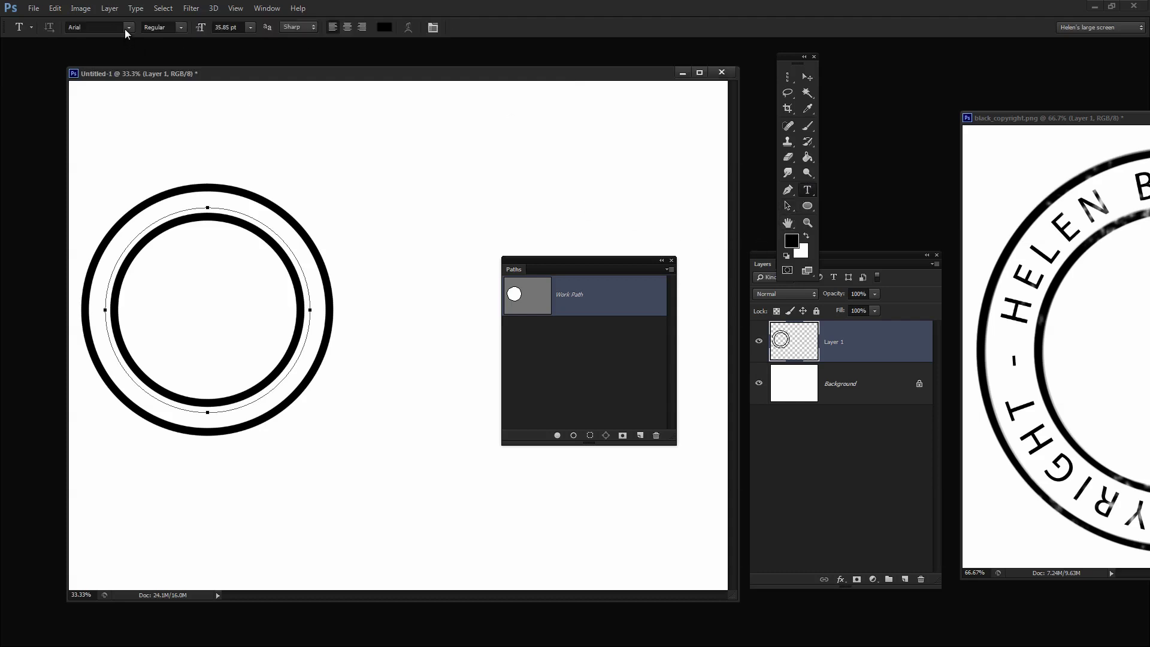
click(127, 27)
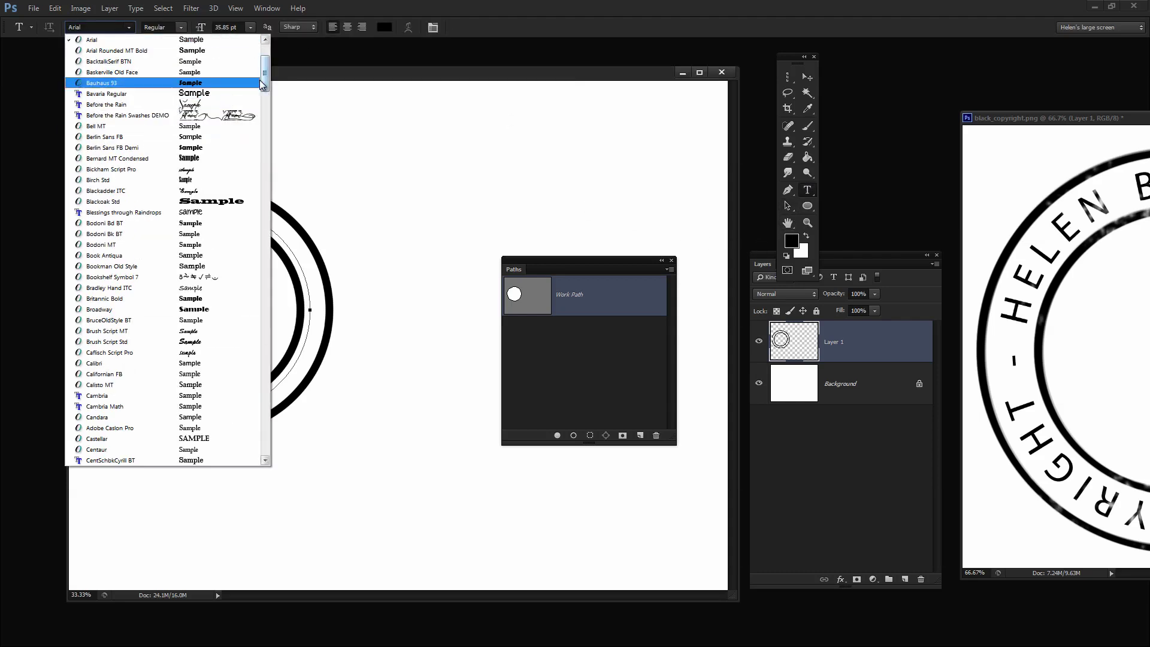
drag(261, 84, 255, 248)
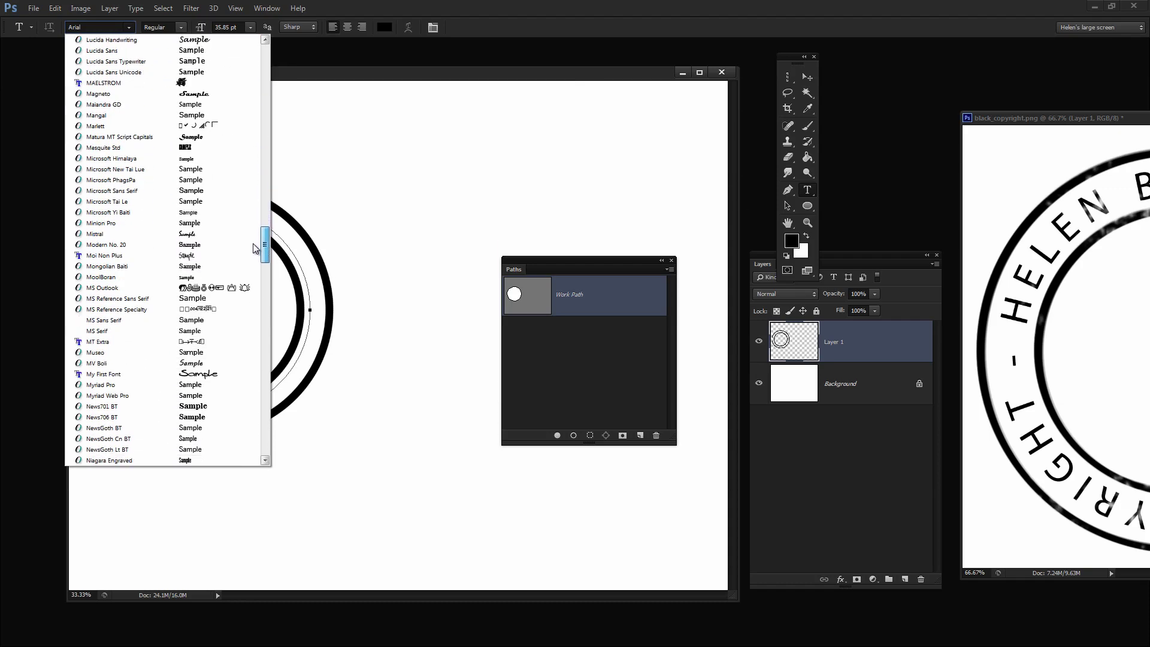
click(156, 385)
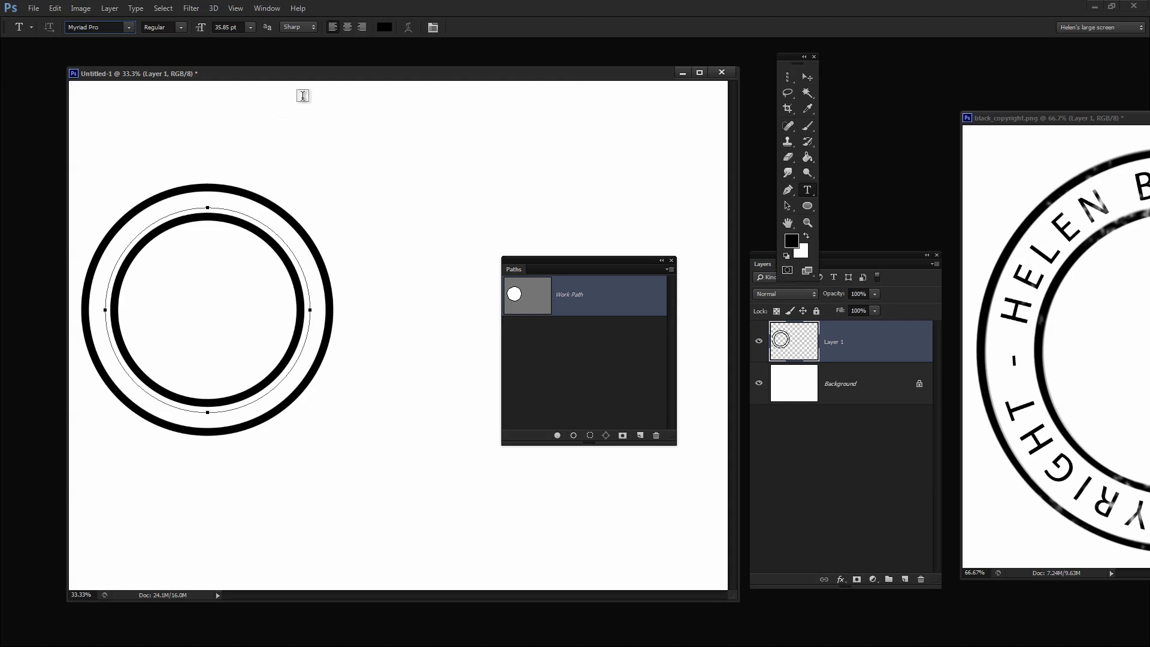
click(249, 27)
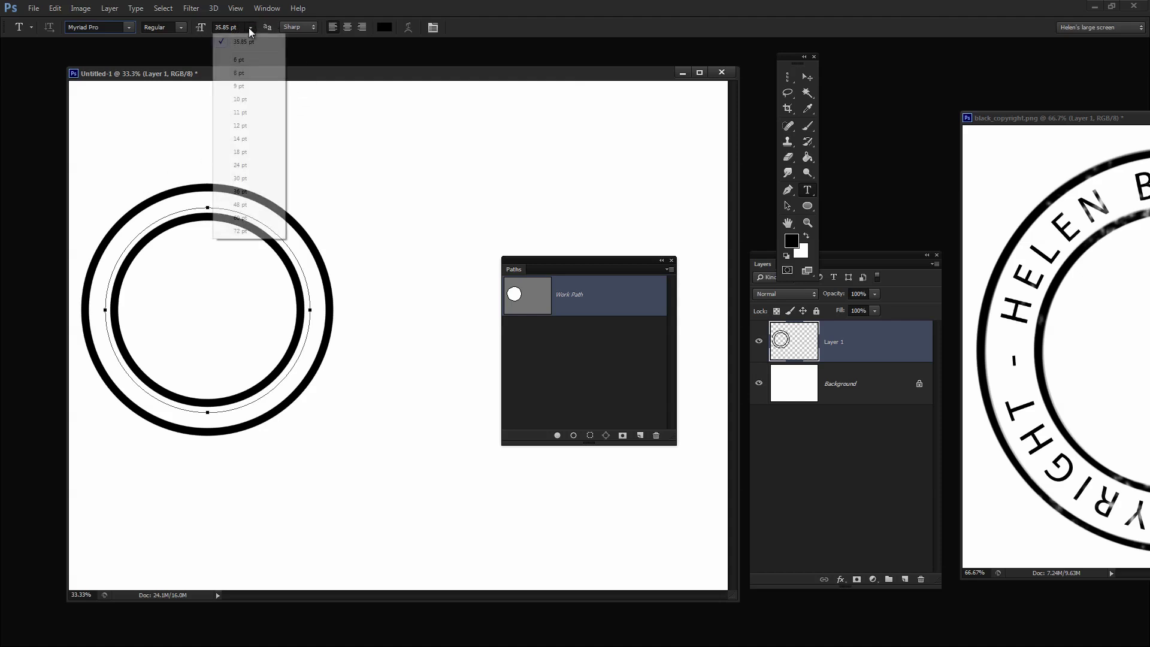
click(258, 165)
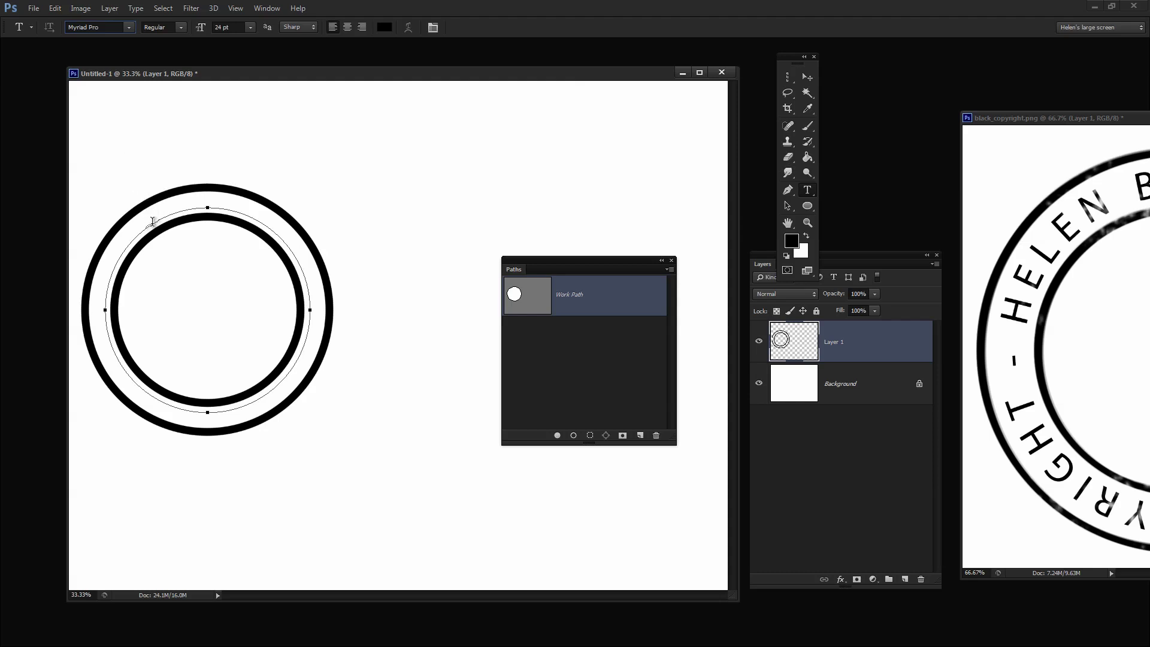
click(152, 222)
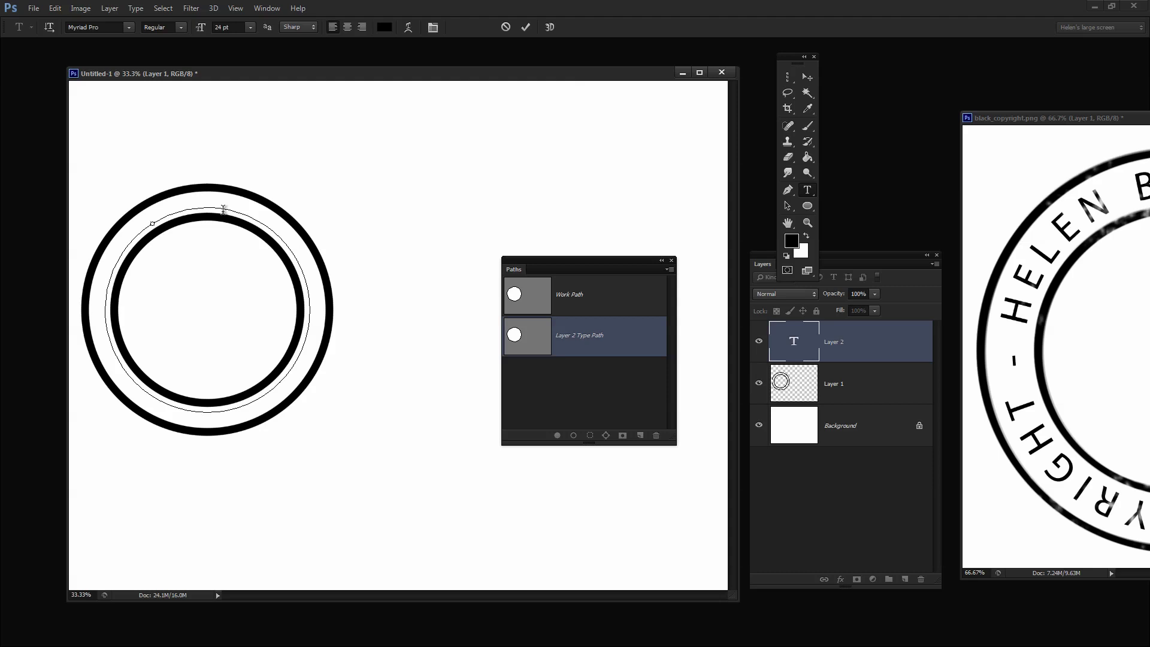
text(© 2013, He)
key(BackSpace)
text(ELEN BRADLE)
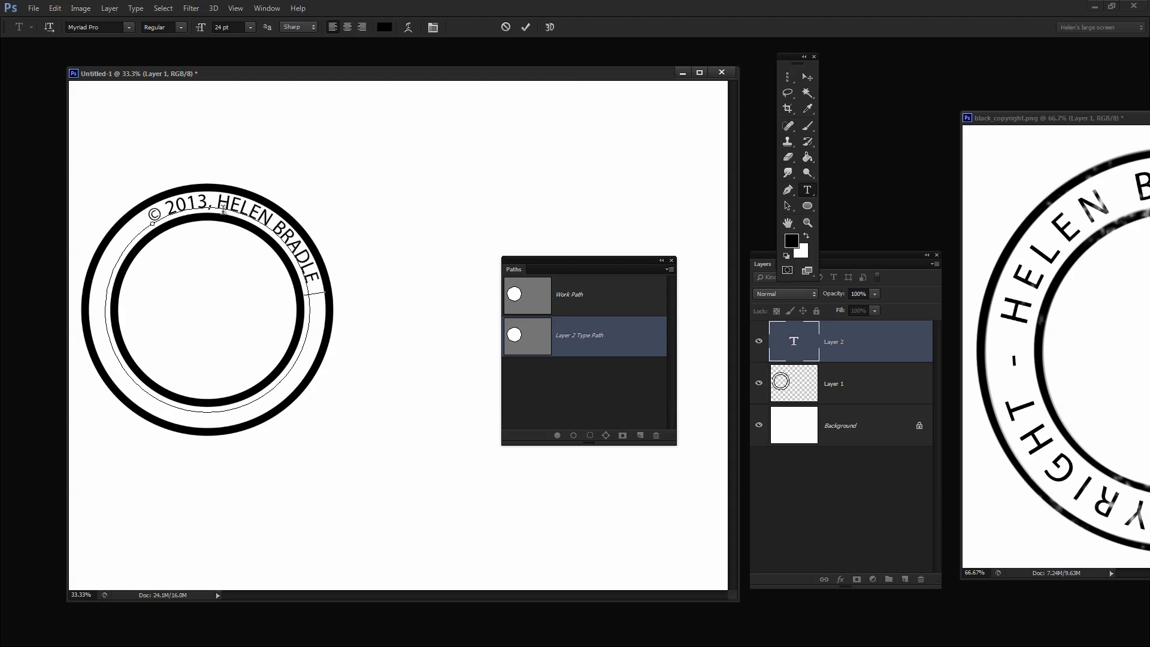
text(Y - PROJECTWOMAN.COM)
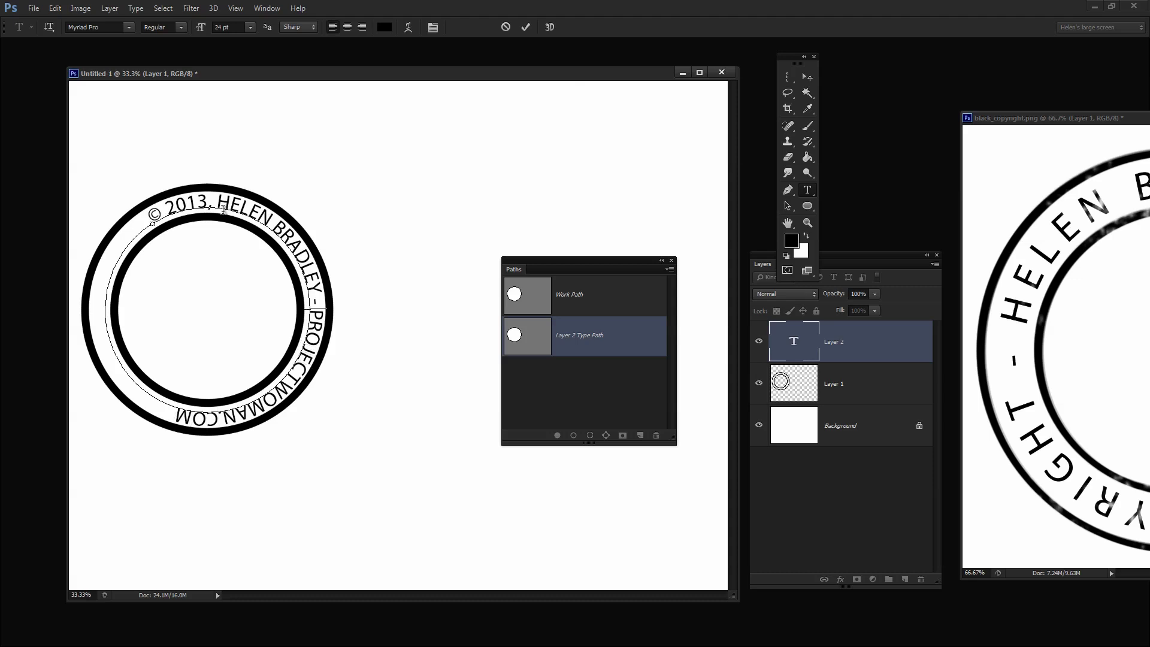
text(WWW.)
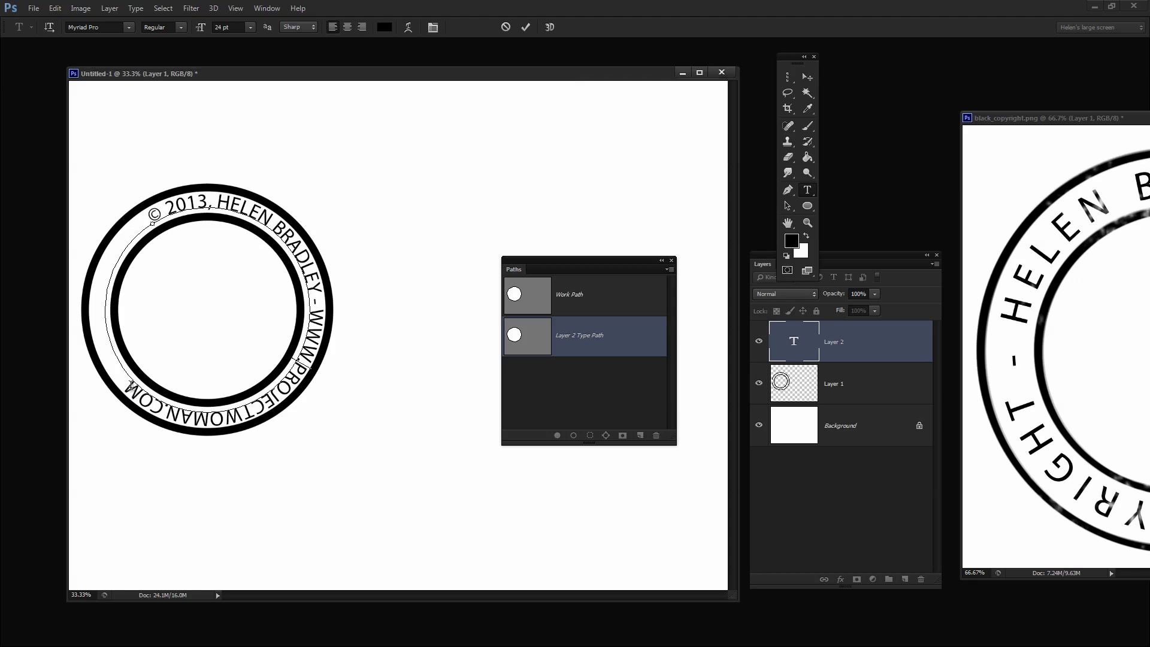
double_click(129, 388)
drag(197, 417, 145, 208)
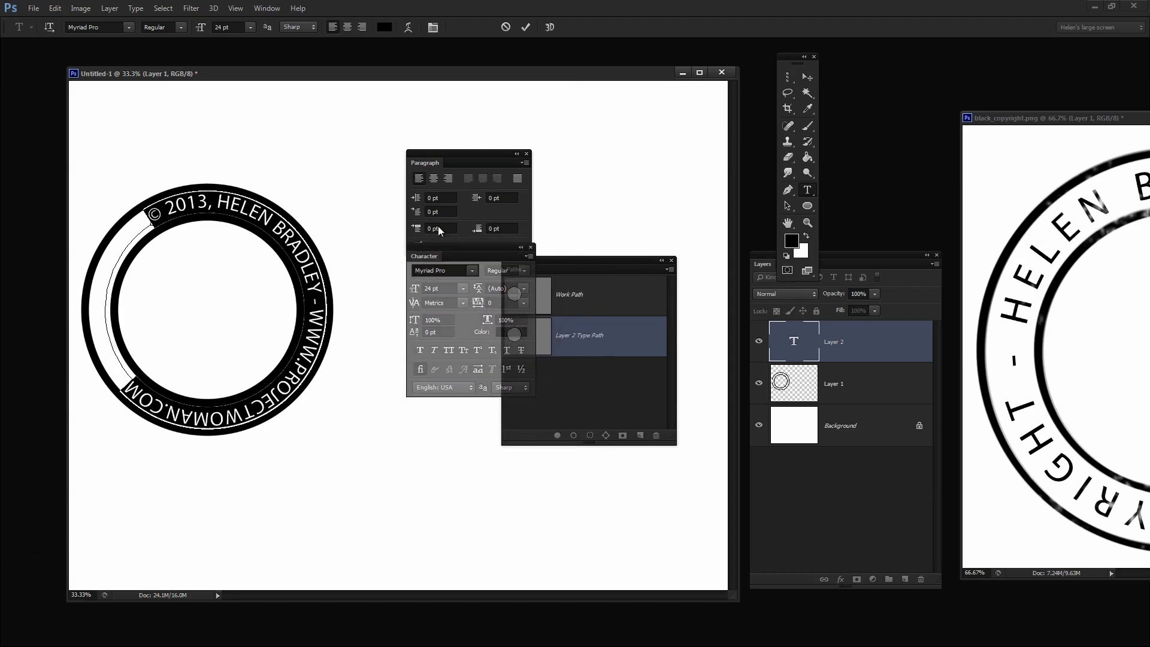
click(526, 153)
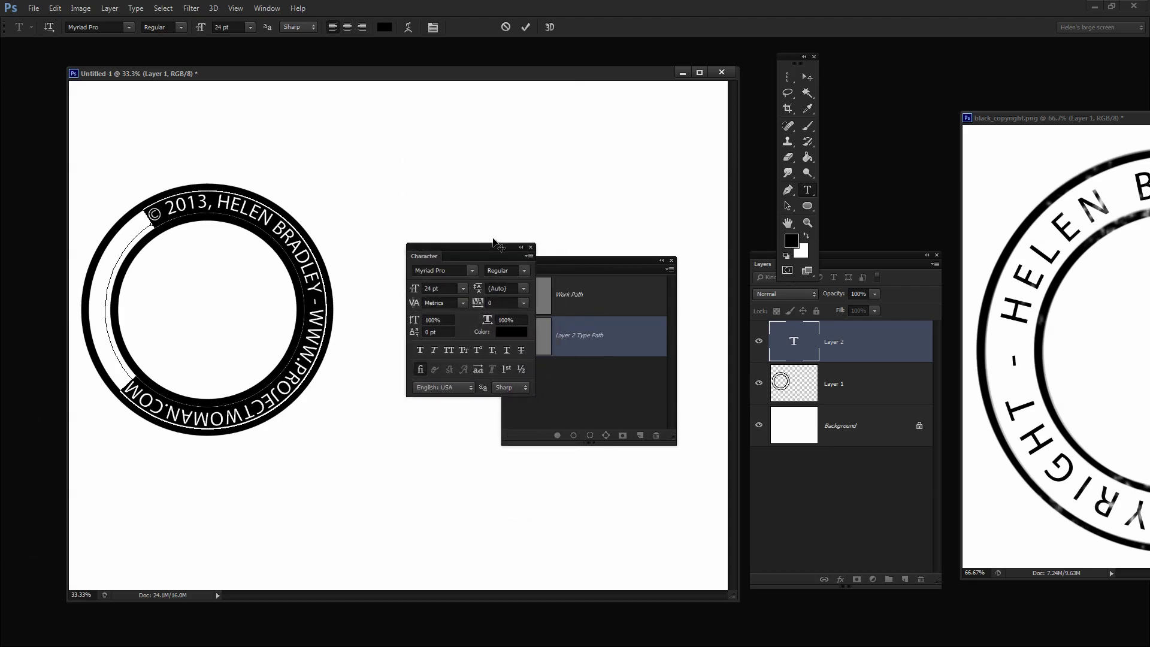
drag(489, 248, 454, 121)
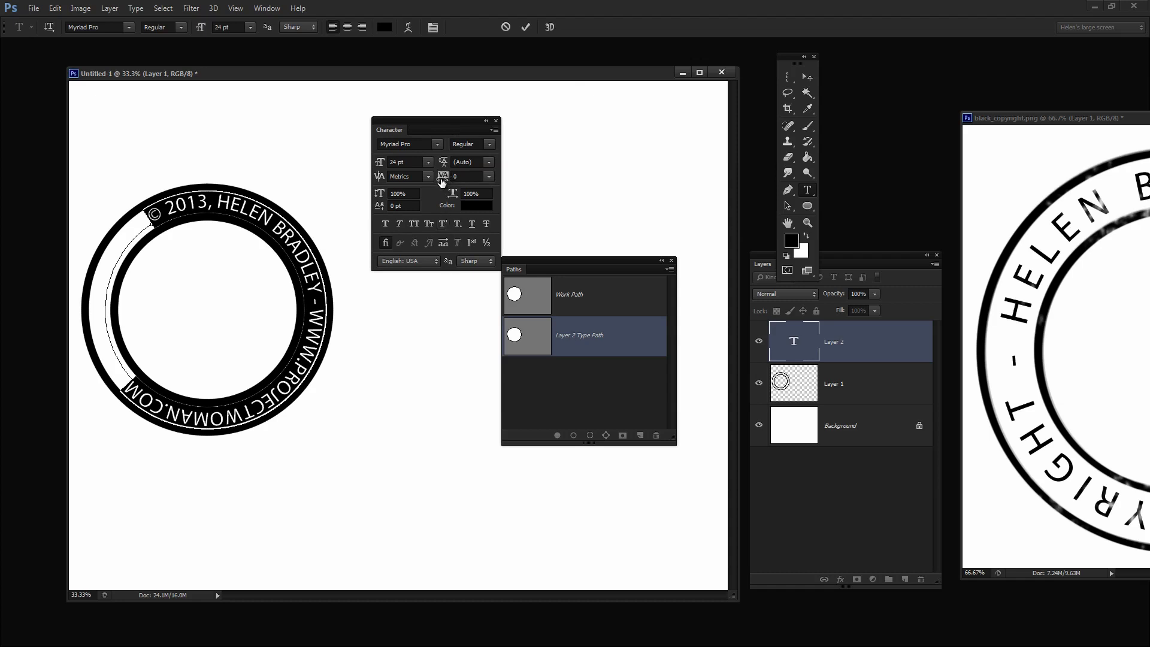
drag(442, 181, 447, 183)
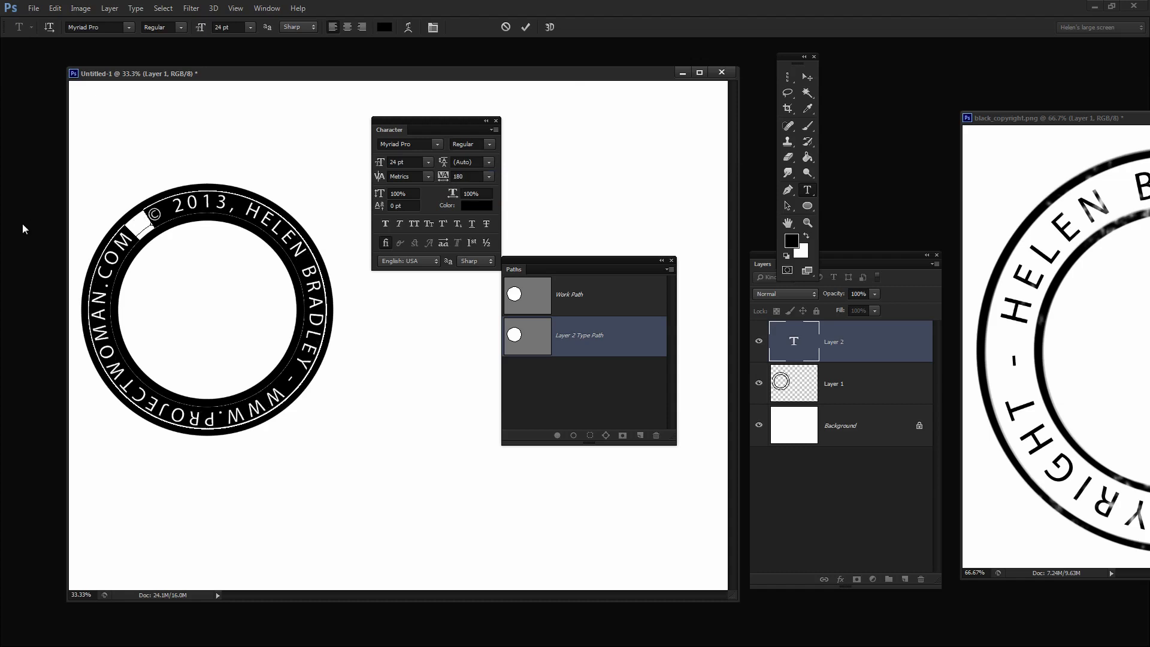
click(140, 238)
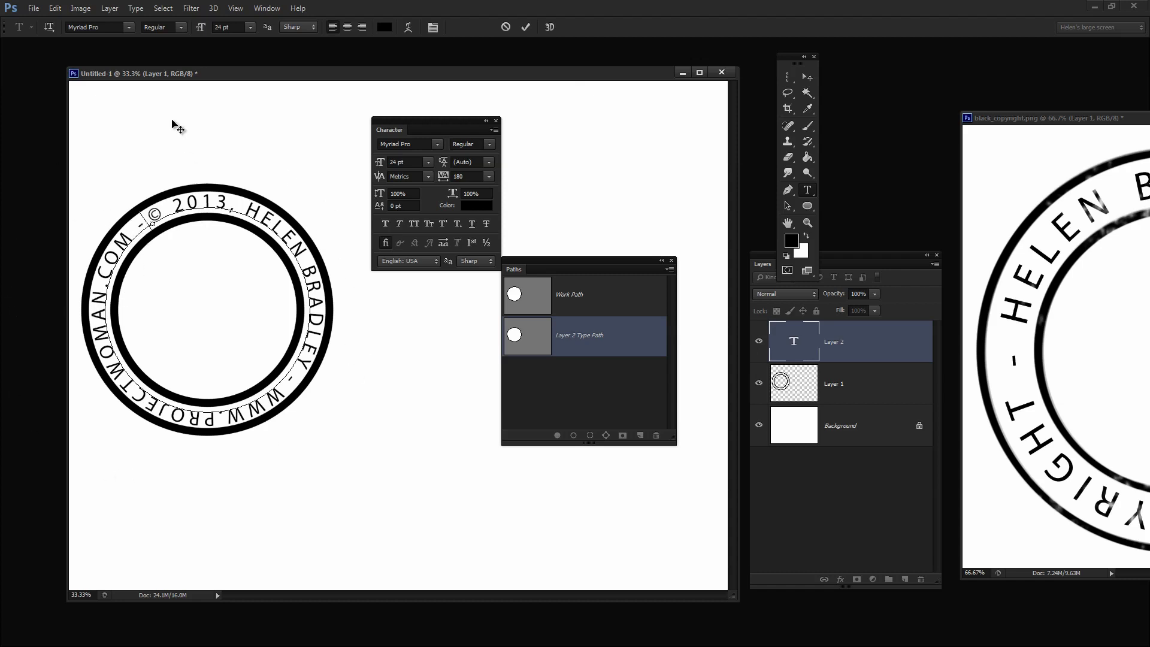
Change all the circular text to Bold, reduce its tracking to 140, and commit the text
key(ctrl+a)
click(144, 216)
key(ctrl+a)
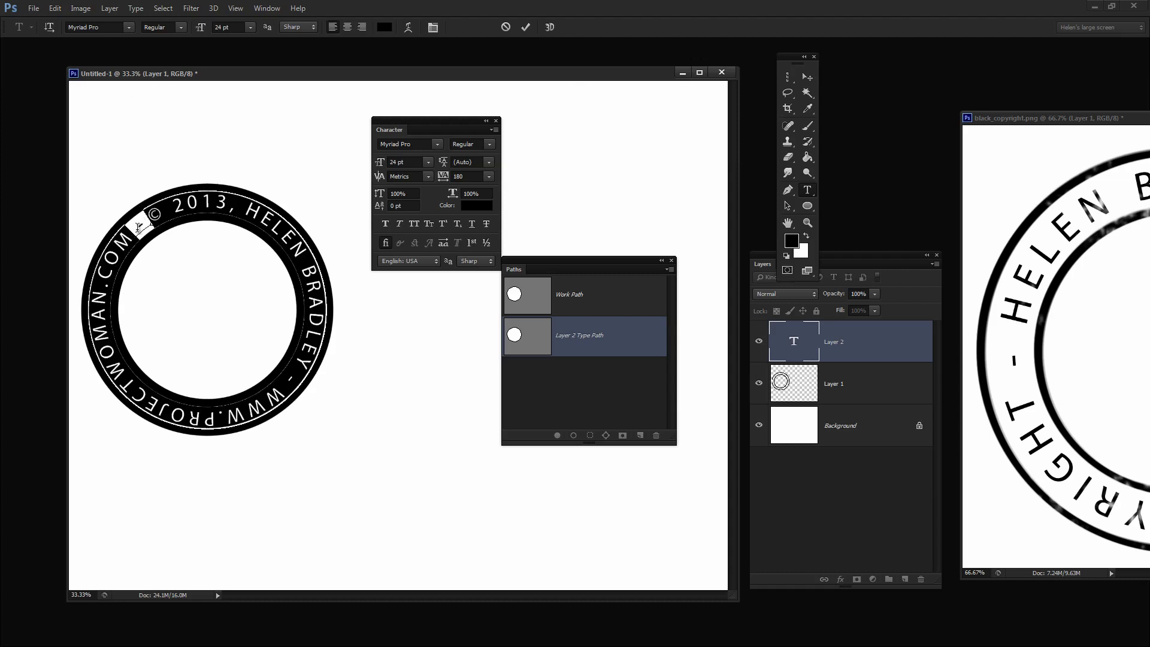
click(181, 27)
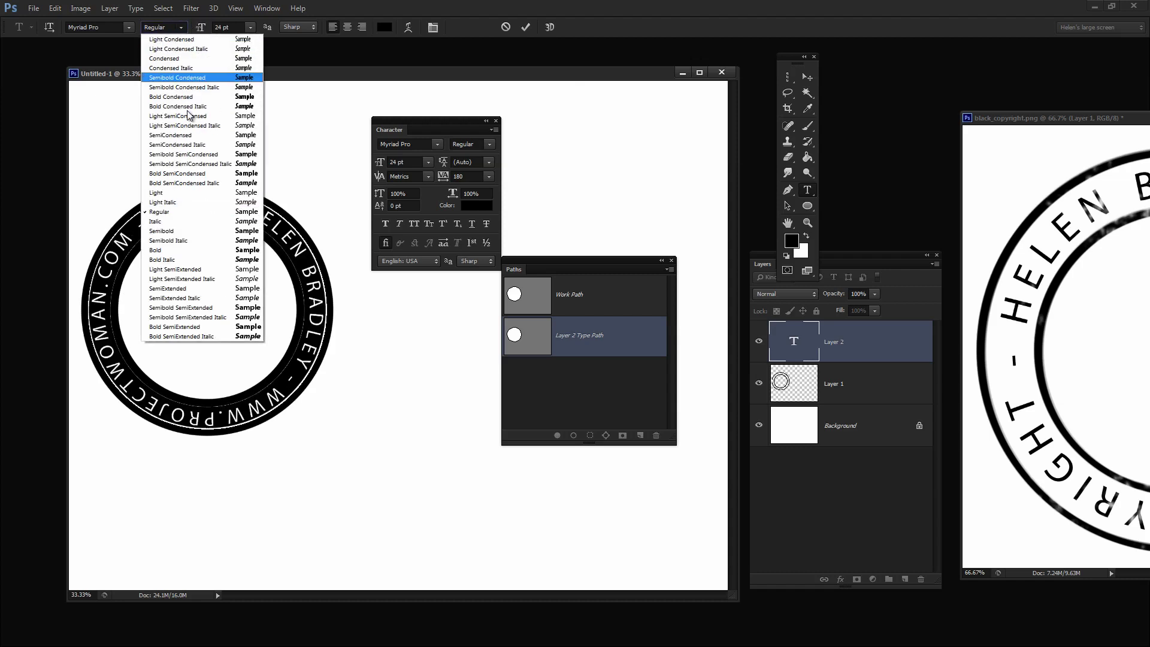
click(172, 249)
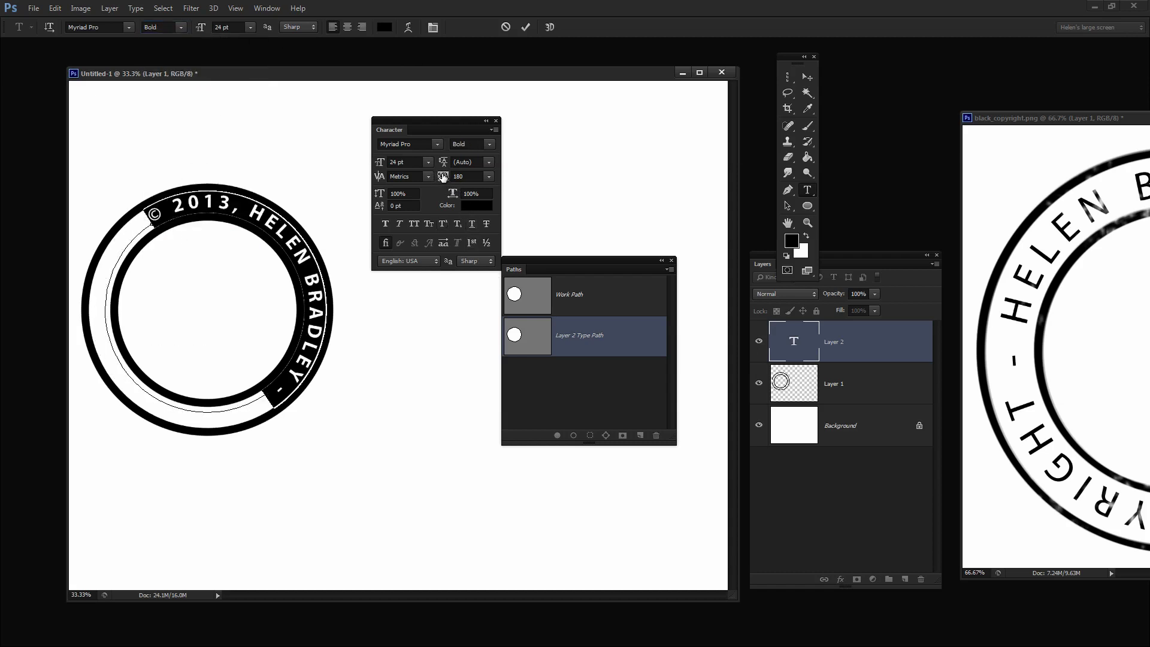
drag(444, 182, 443, 181)
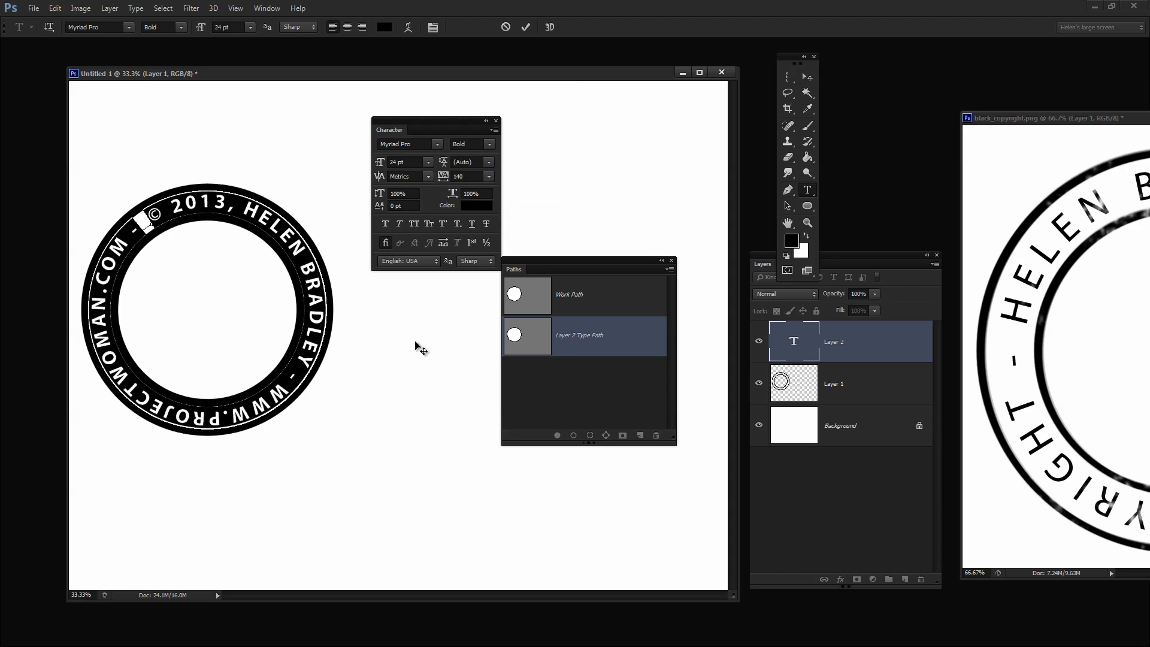
key(ctrl+Return)
Switch to the Move tool and deselect the layers to view the ring text without its path
key(v)
click(371, 411)
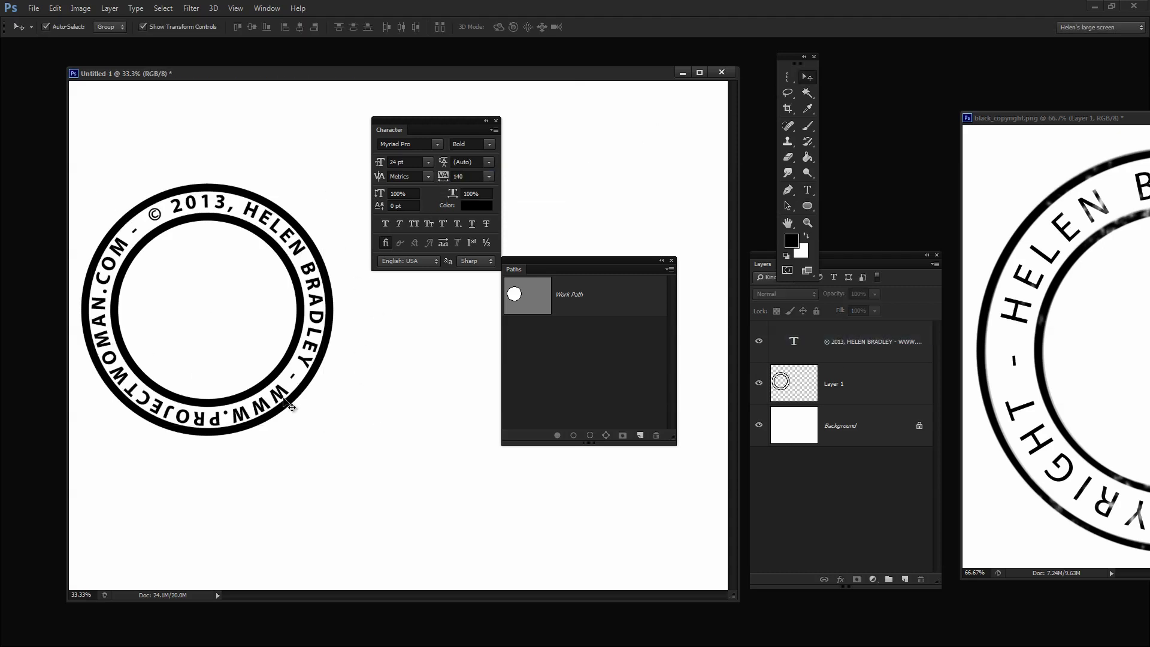
click(254, 214)
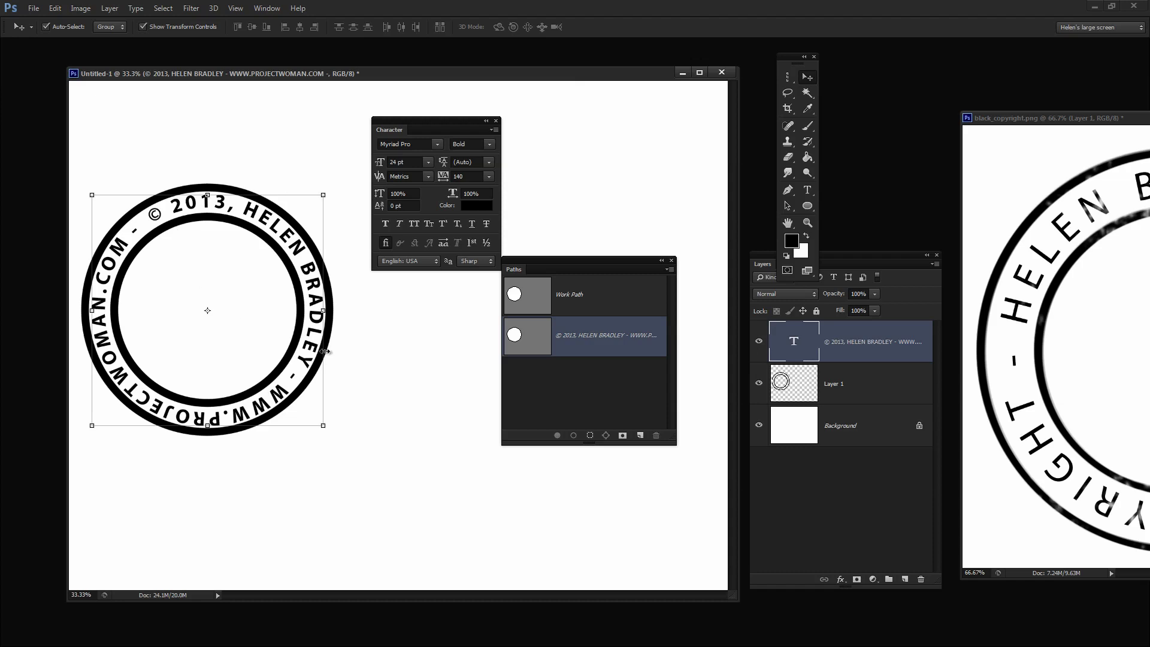
click(369, 359)
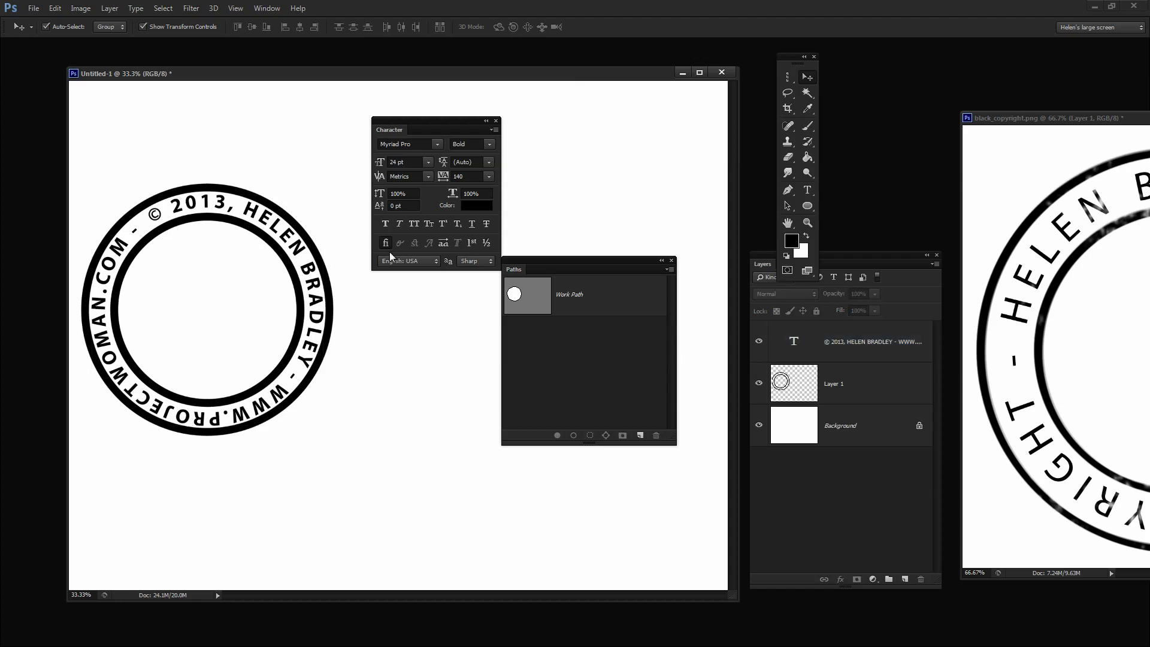
Scale the circular text to about 98.96% in width and height around its centre so it sits evenly between the rings
click(829, 351)
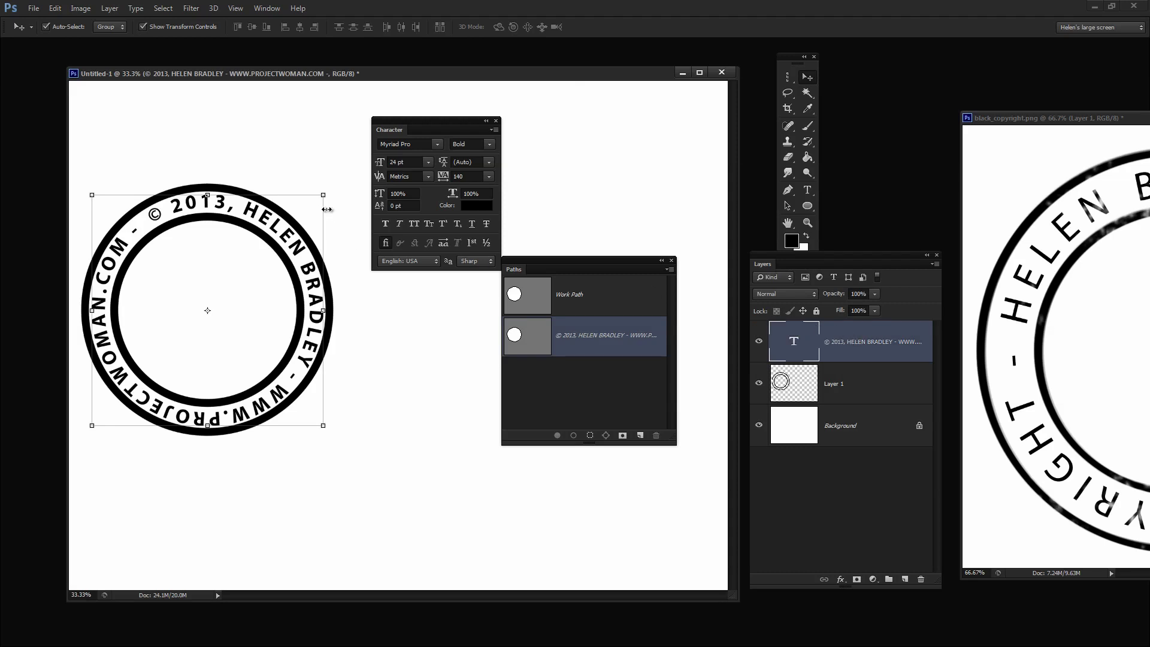
click(323, 195)
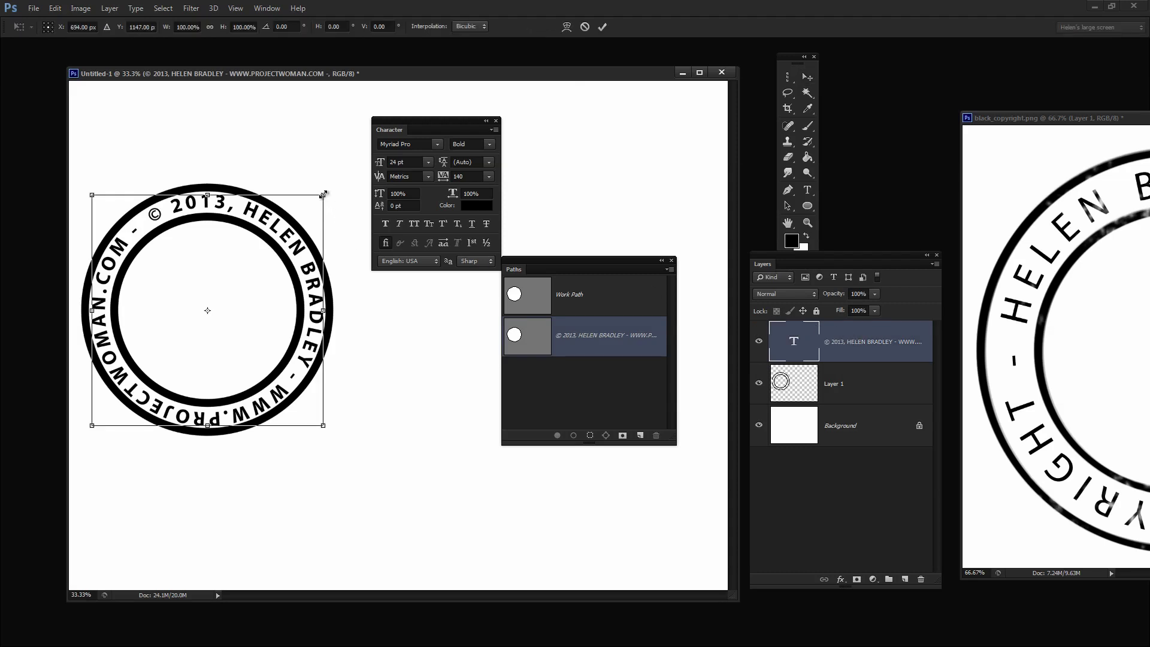
drag(322, 195, 324, 195)
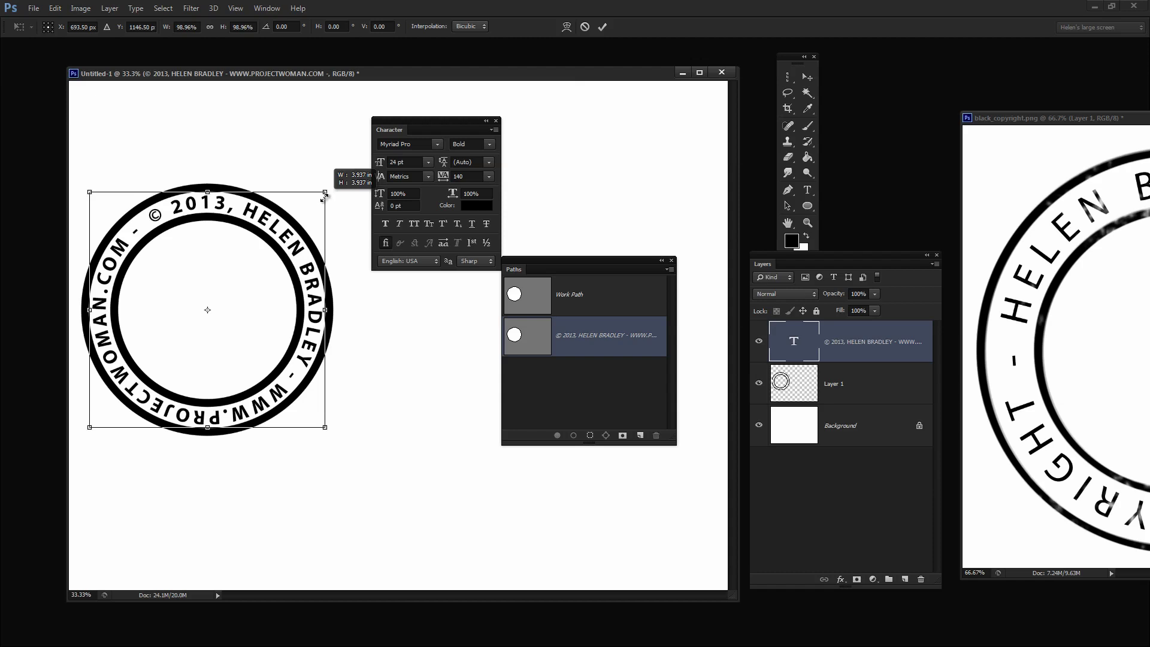
drag(324, 196, 324, 195)
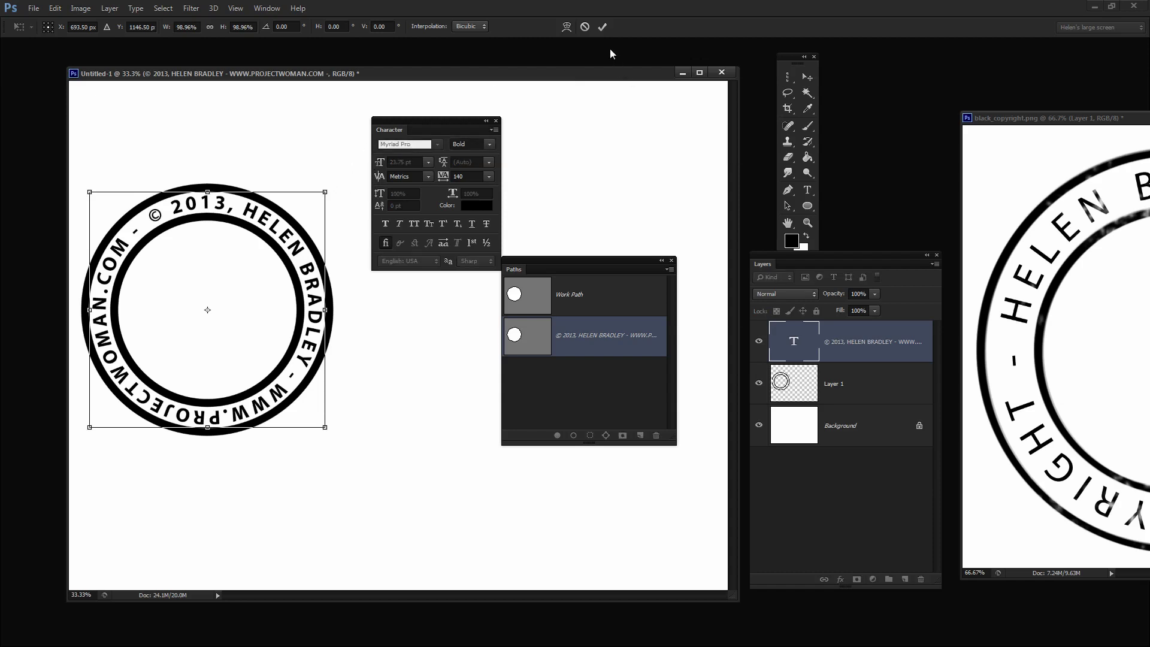
click(602, 26)
click(383, 353)
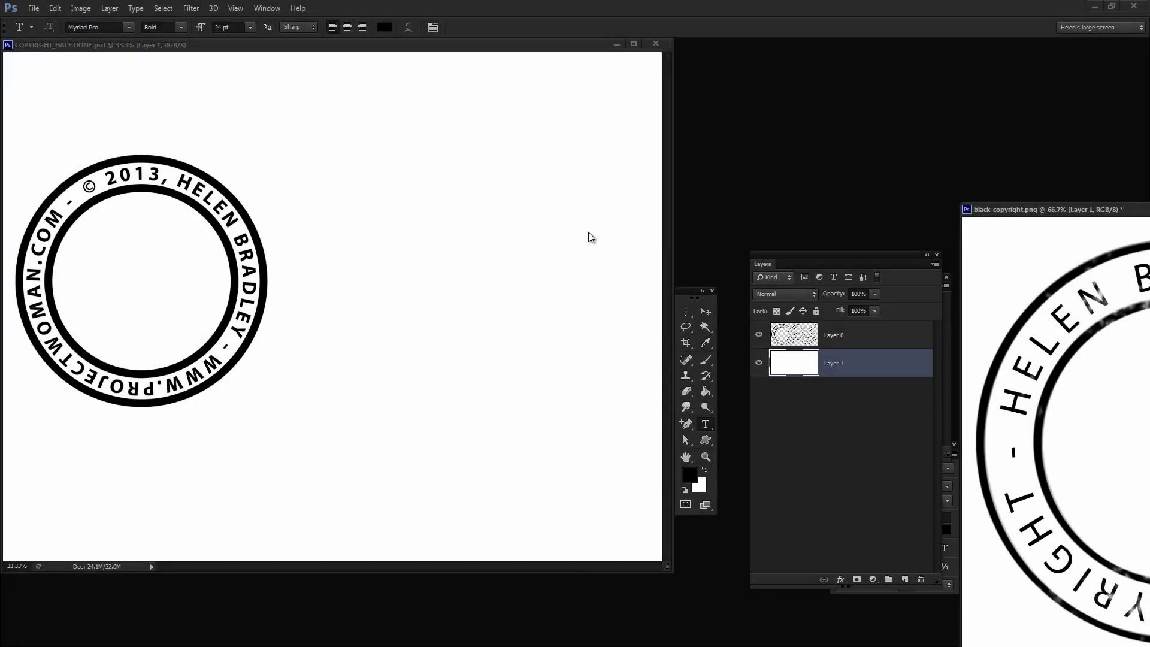
In COPYRIGHT_HALF DONE.psd, draw the Waves custom shape as a large path beside the ring stamp
click(243, 48)
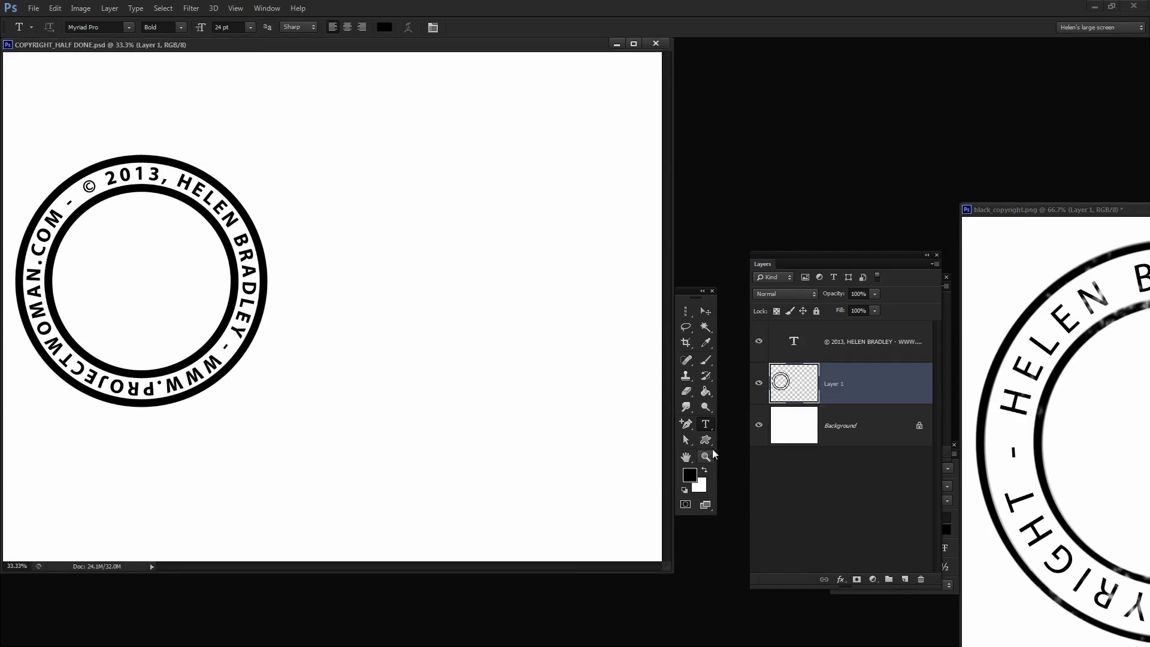
click(706, 443)
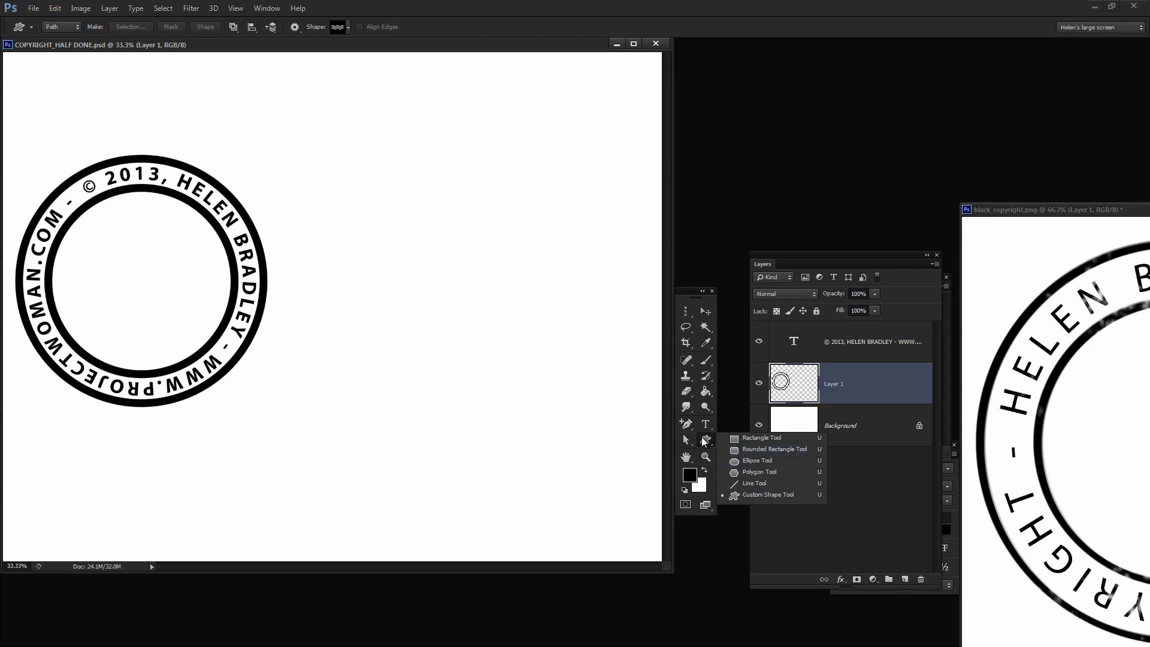
click(746, 495)
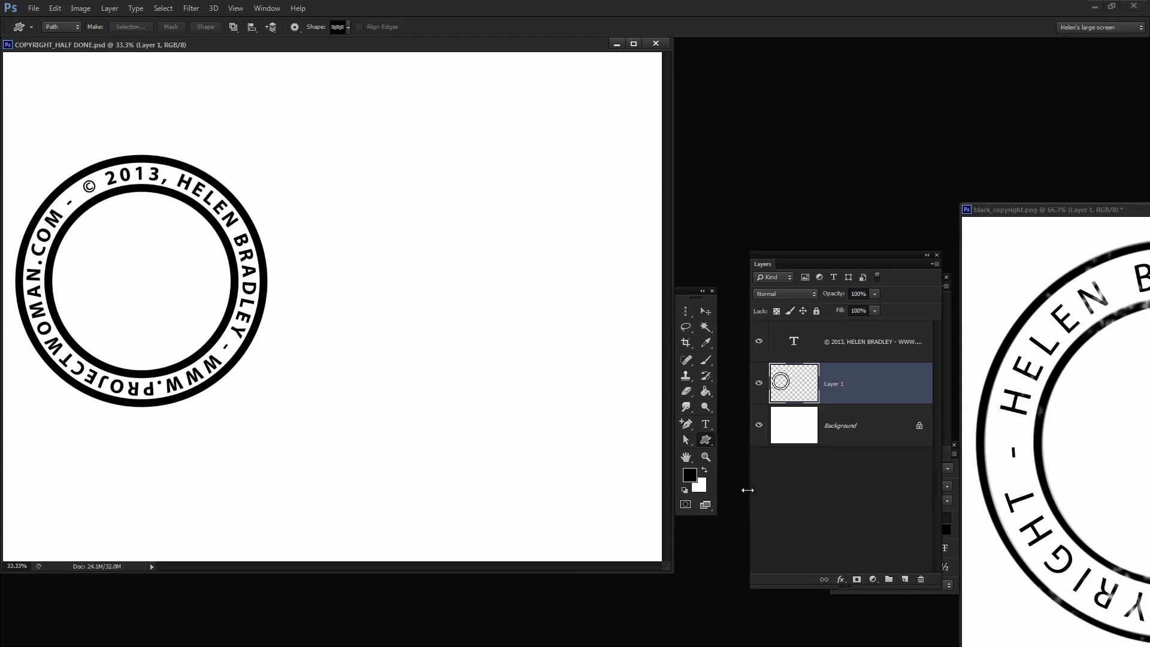
click(347, 27)
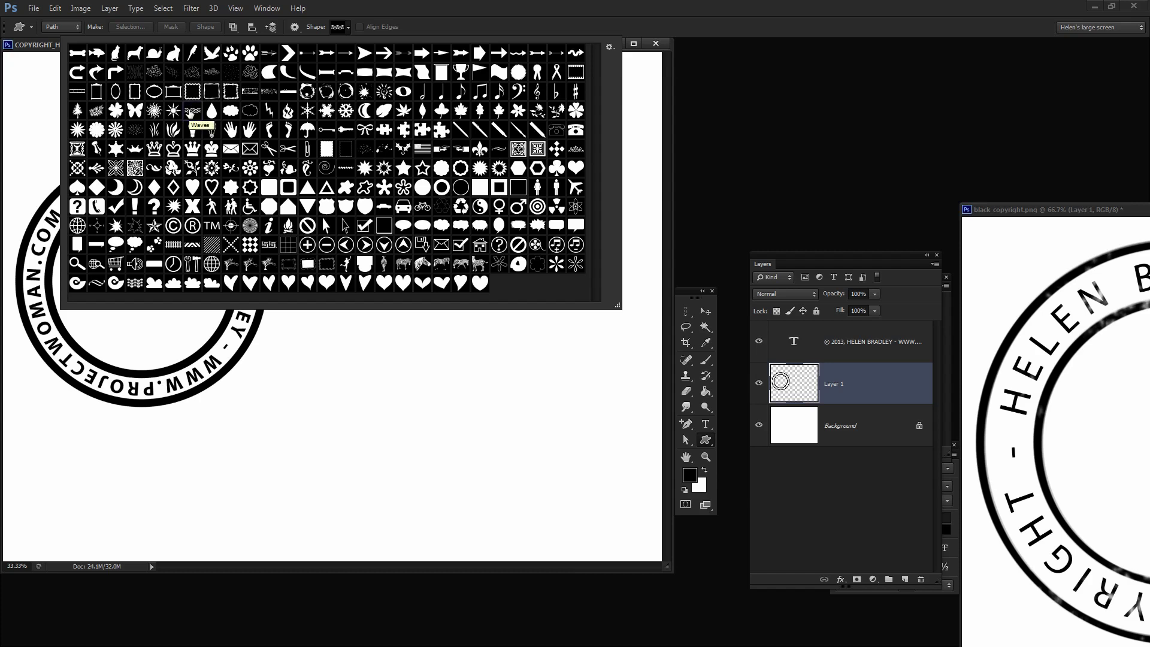
click(612, 47)
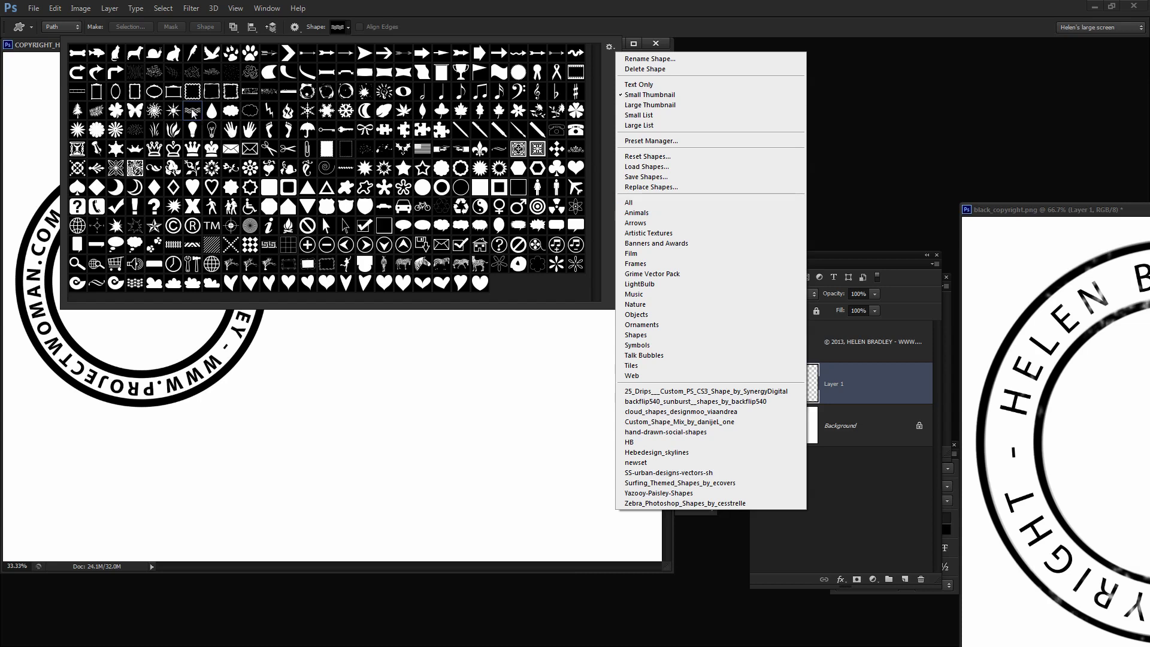
click(192, 112)
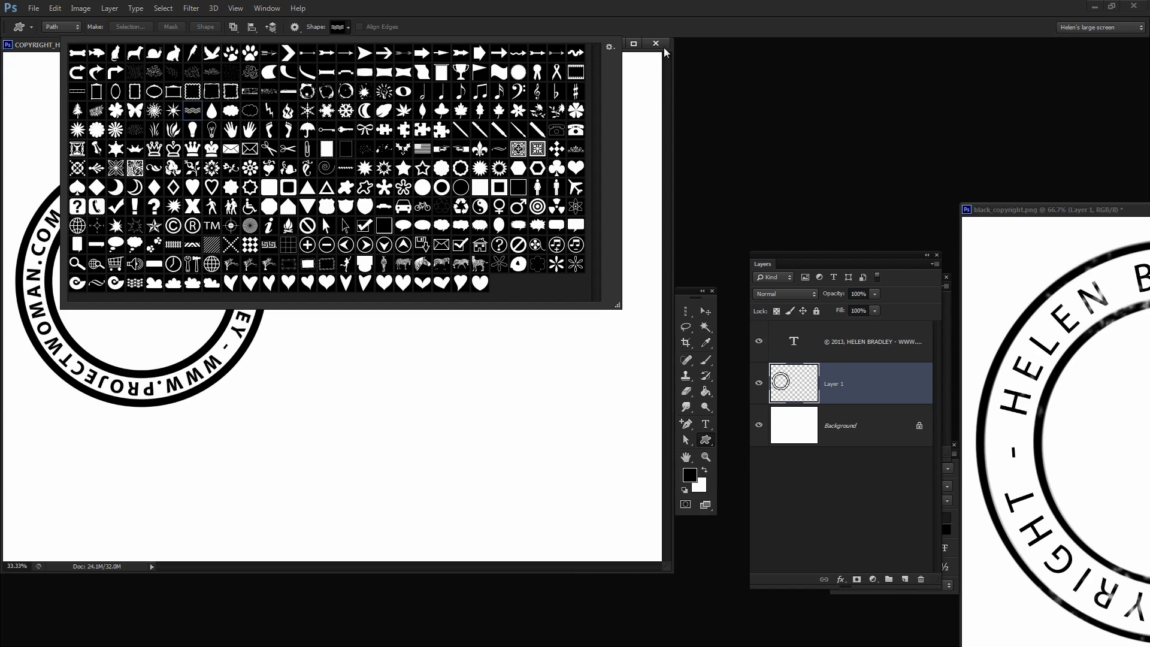
click(599, 9)
drag(279, 205, 638, 407)
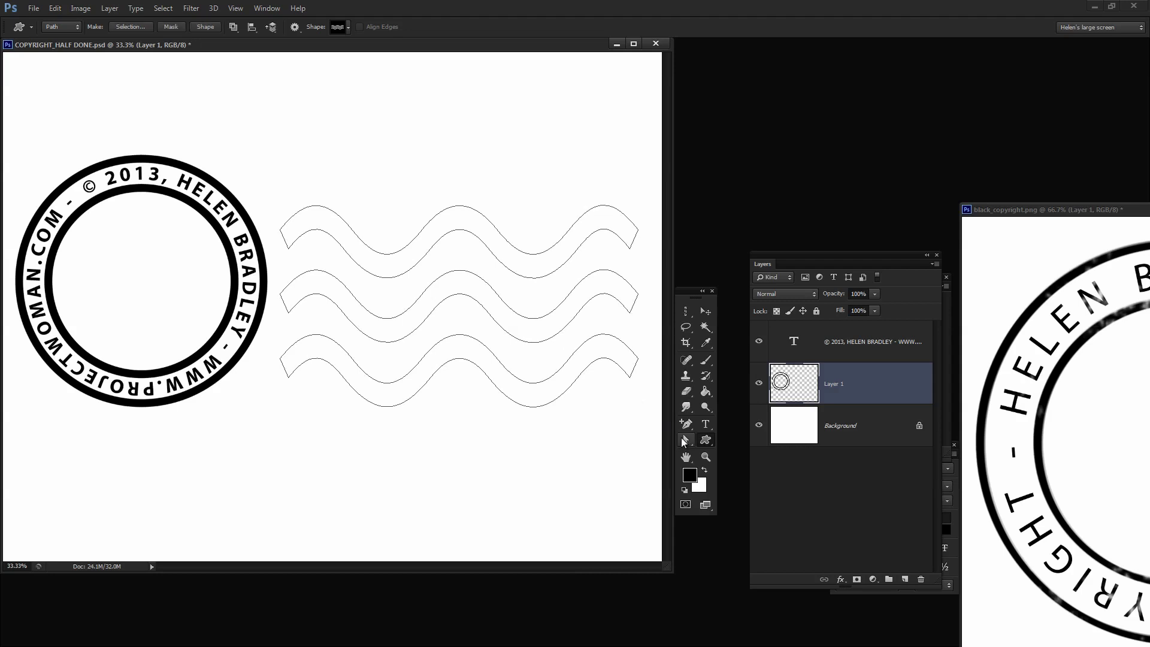
Move the whole wave path slightly upward with the Path Selection tool and deselect it
click(682, 438)
click(721, 448)
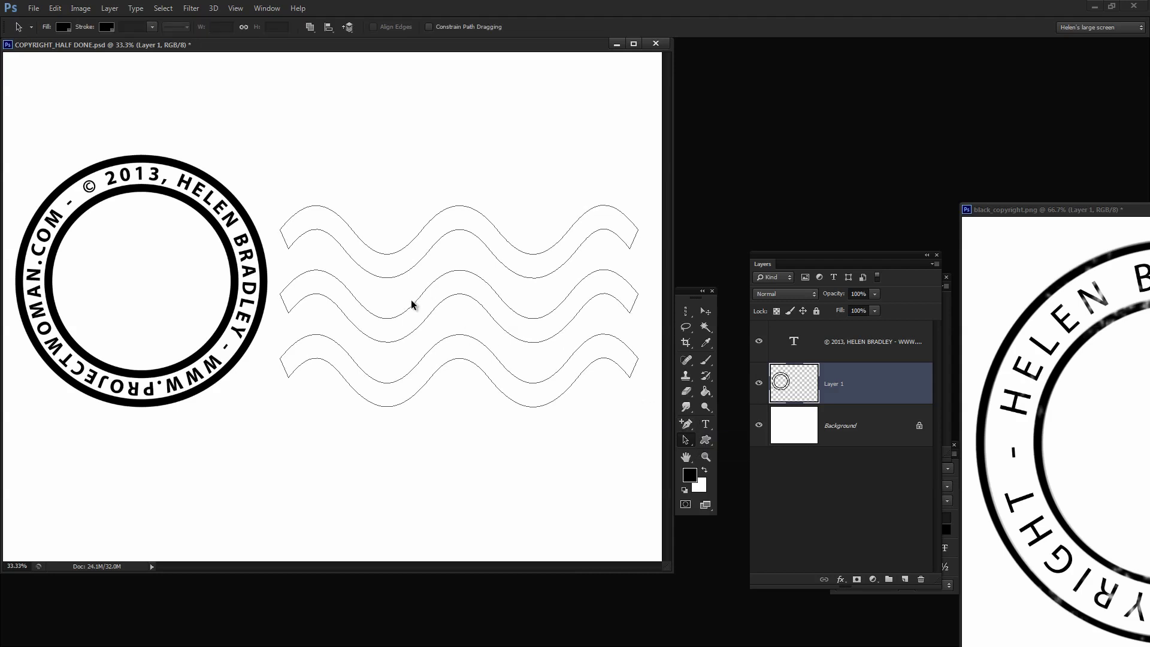
drag(398, 275, 396, 261)
click(388, 433)
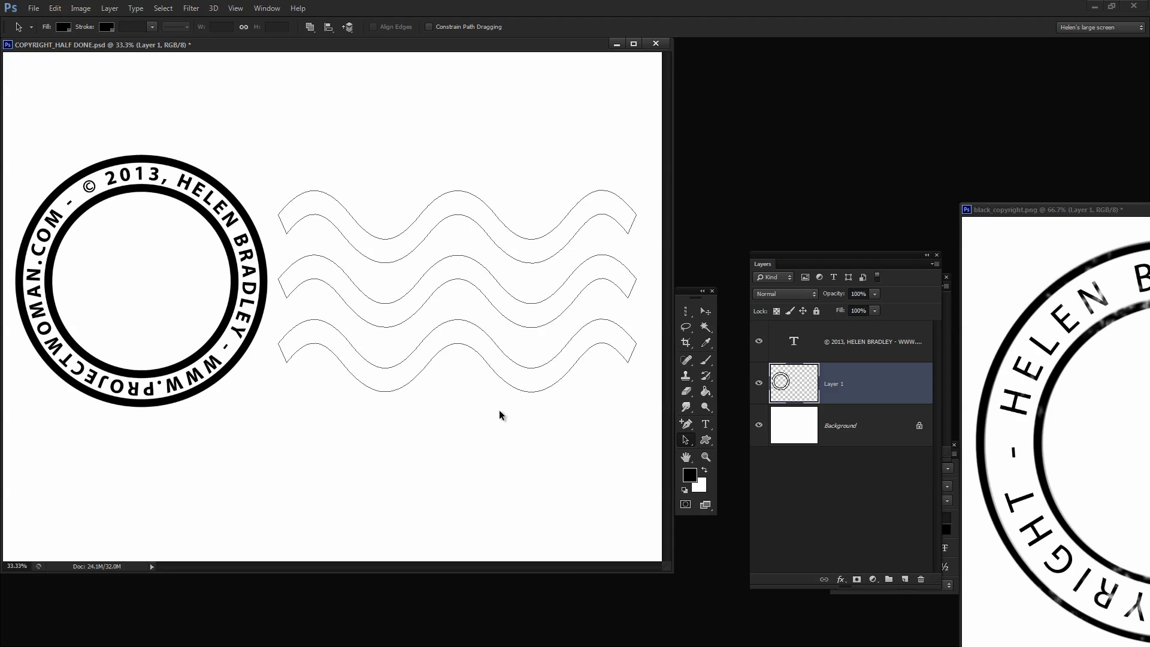
Add an anchor point midway along the short closing segment at both ends of each of the three waves
click(687, 425)
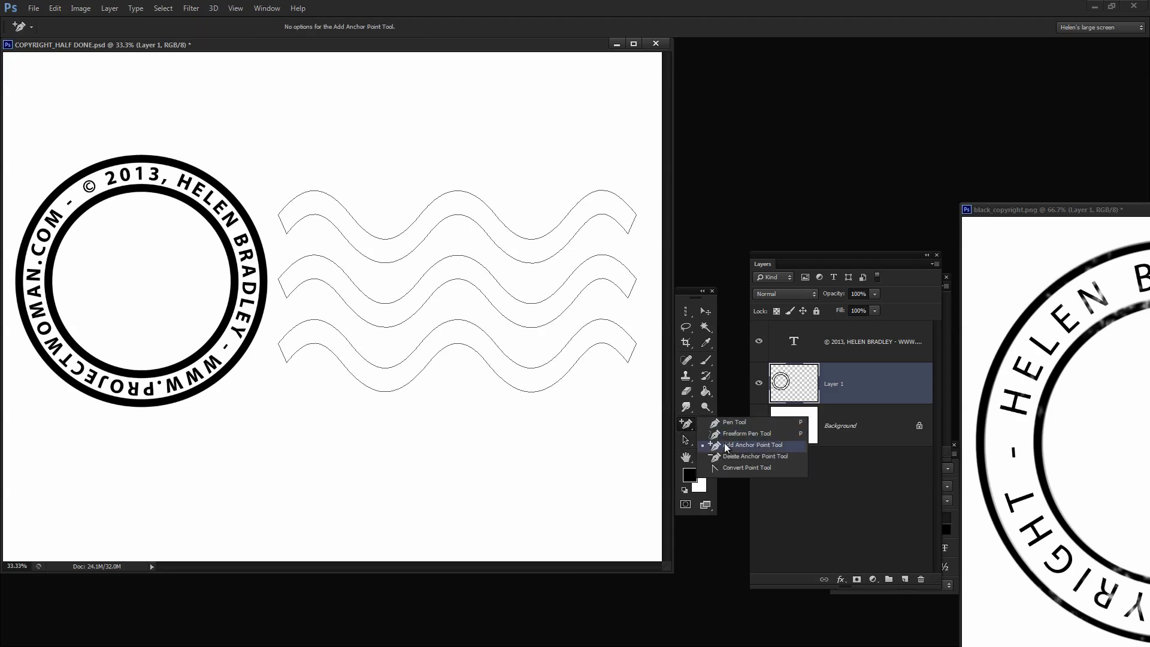
click(764, 447)
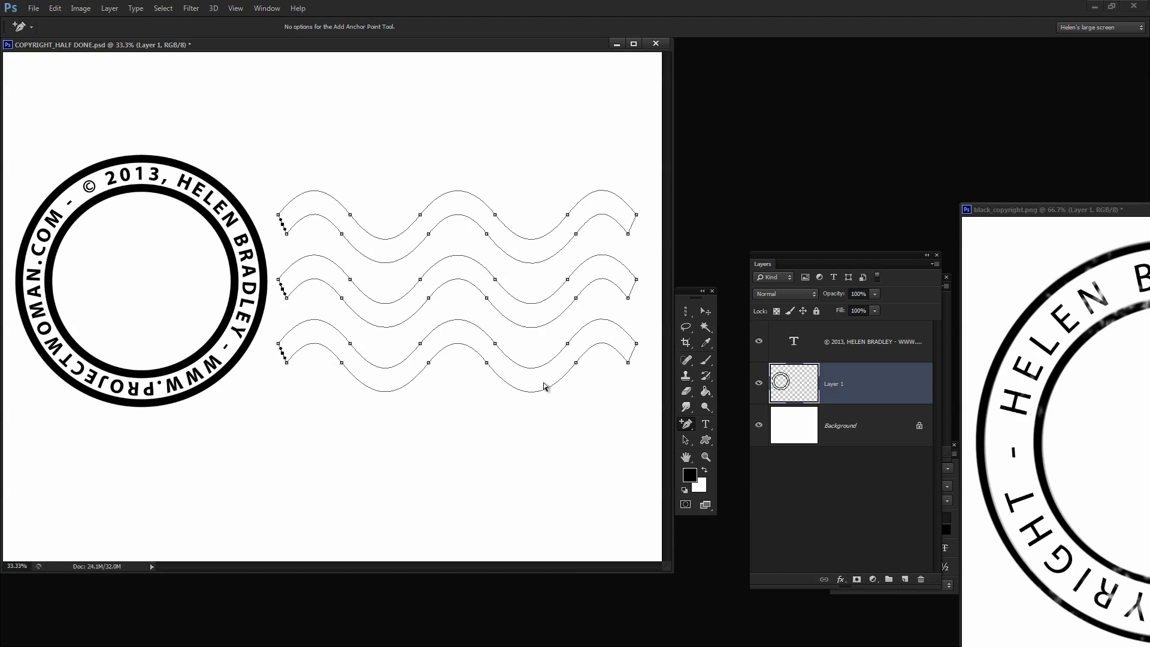
click(633, 225)
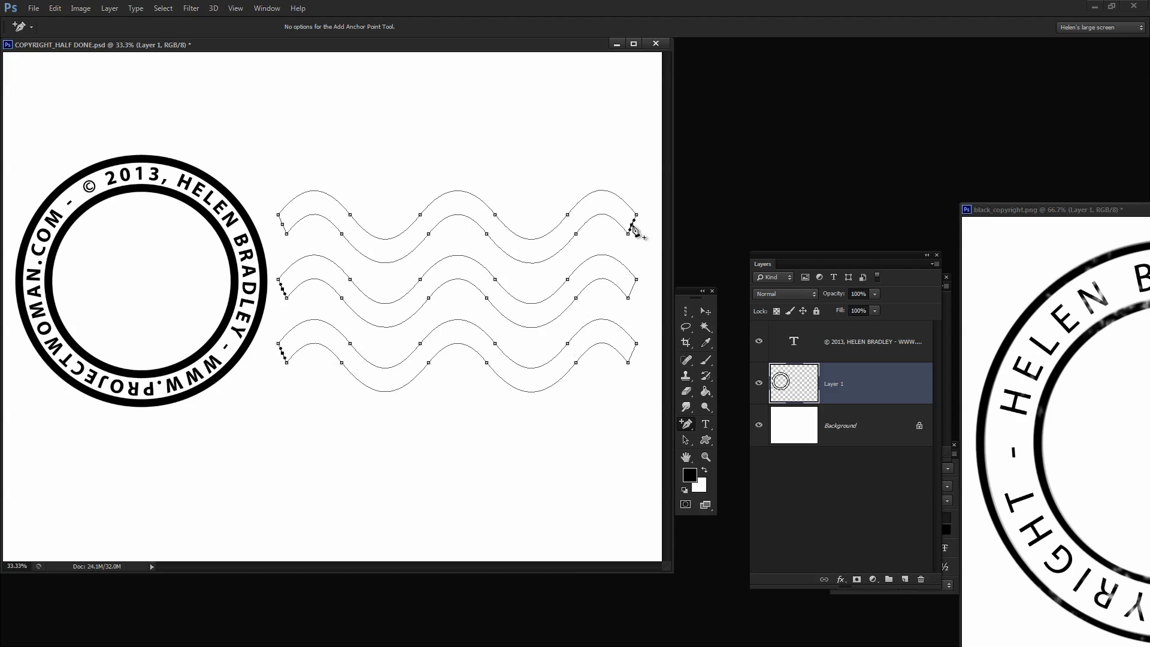
click(632, 293)
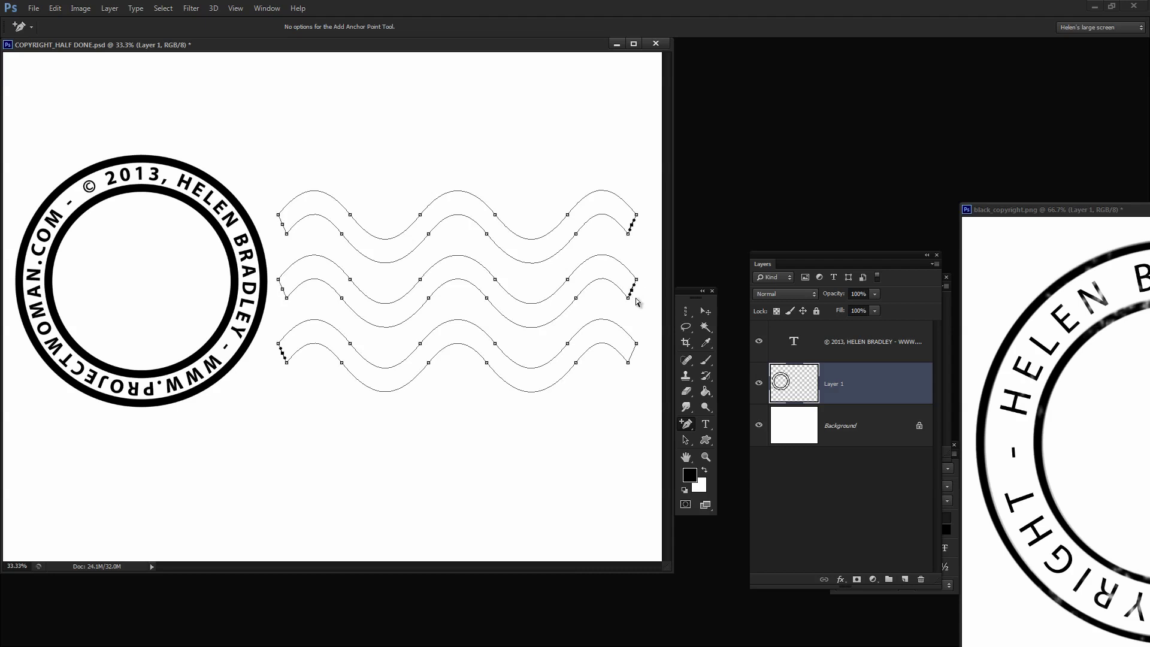
click(632, 357)
Delete the added end anchor points with the Direct Selection tool so each wave becomes two open curved lines
click(684, 439)
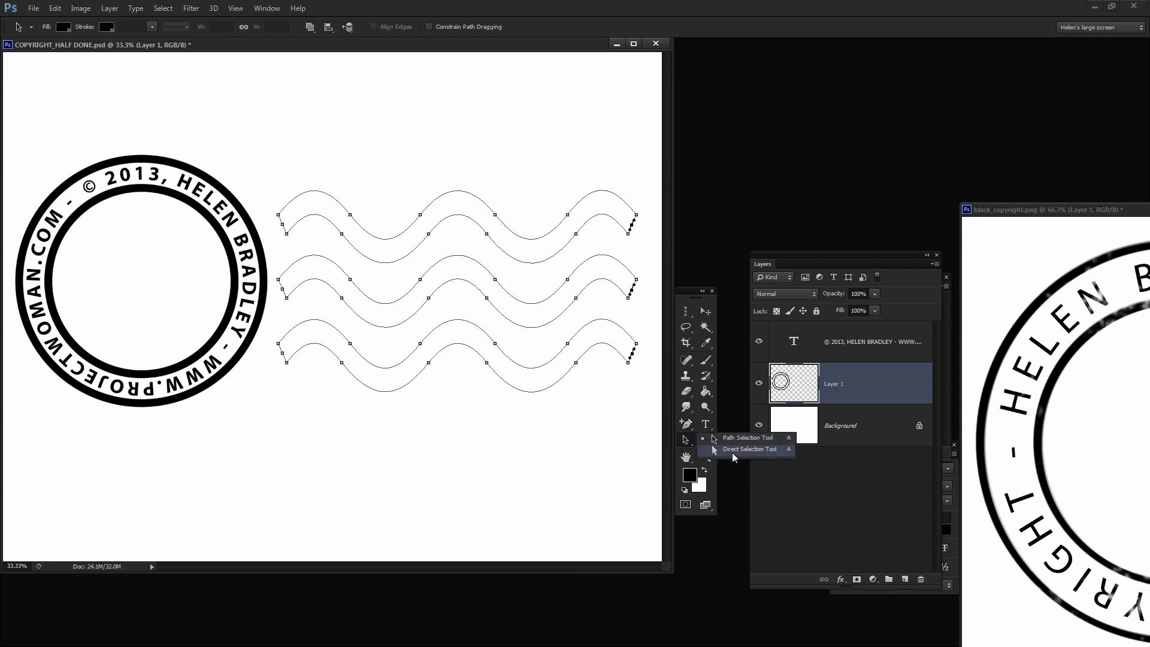
click(750, 449)
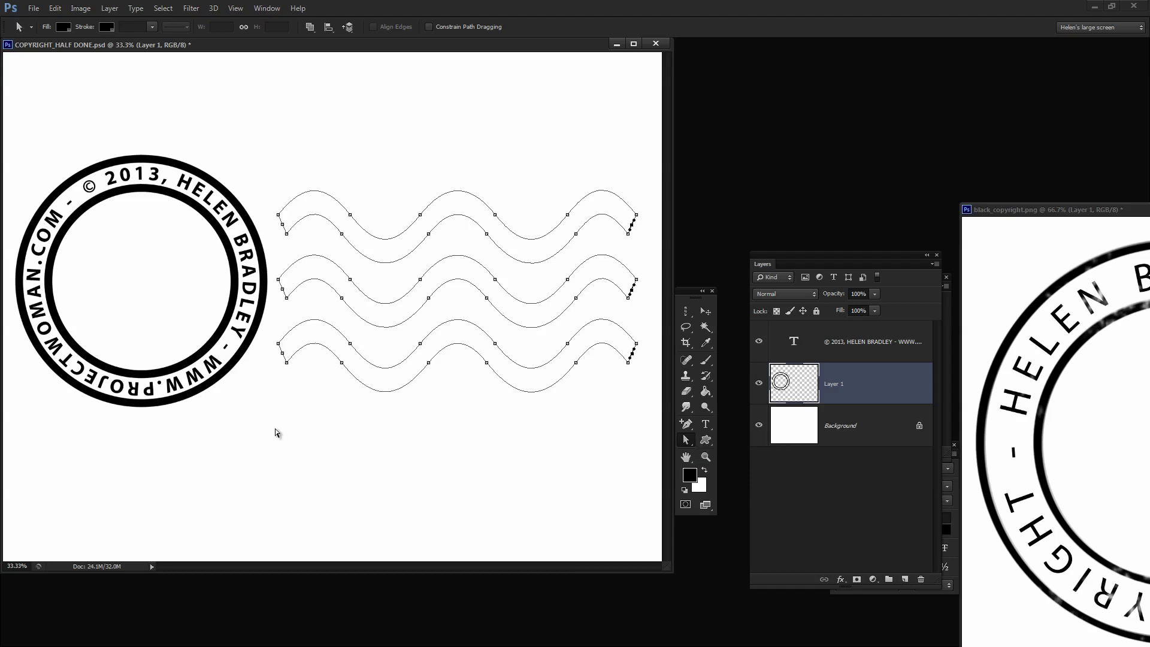
click(278, 431)
click(287, 234)
key(Delete)
click(325, 400)
Stroke the wave path on Layer 1 with the black brush, and deselect the path
drag(816, 264, 734, 307)
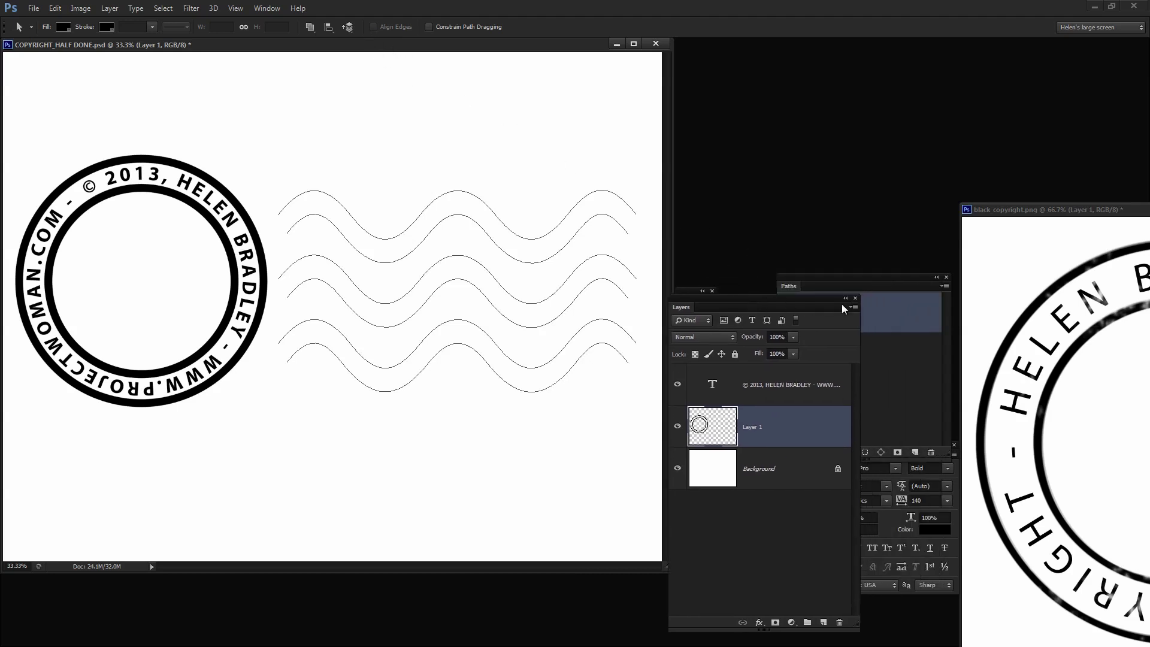
drag(872, 286, 789, 66)
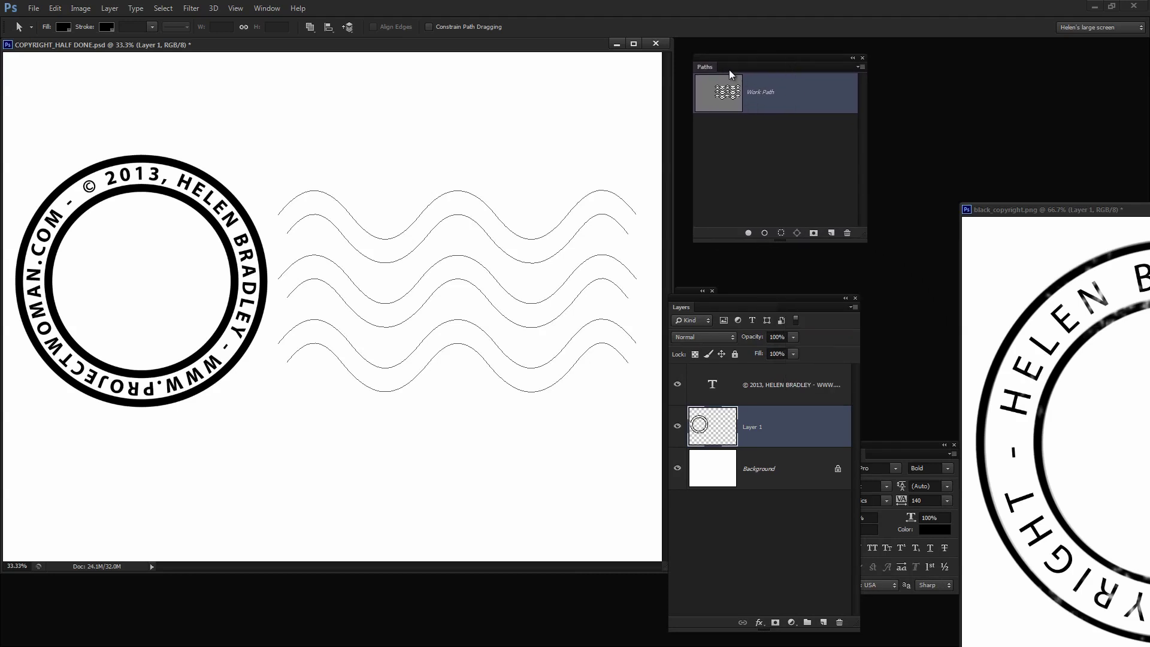
drag(771, 301, 861, 256)
click(707, 360)
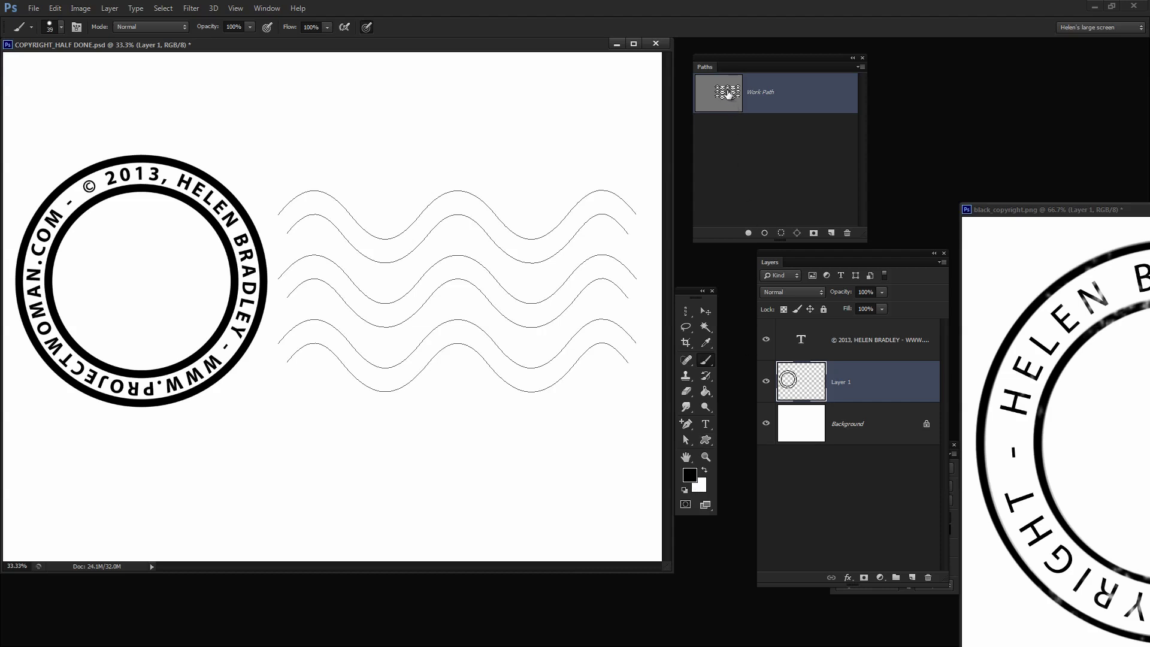
click(764, 233)
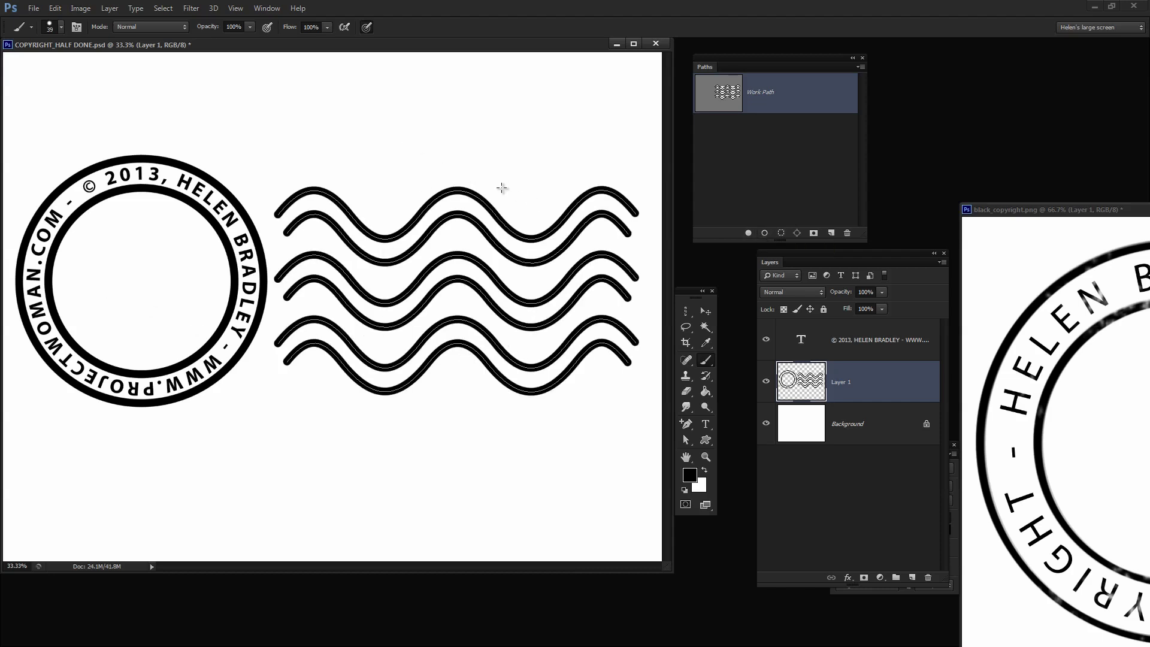
click(860, 423)
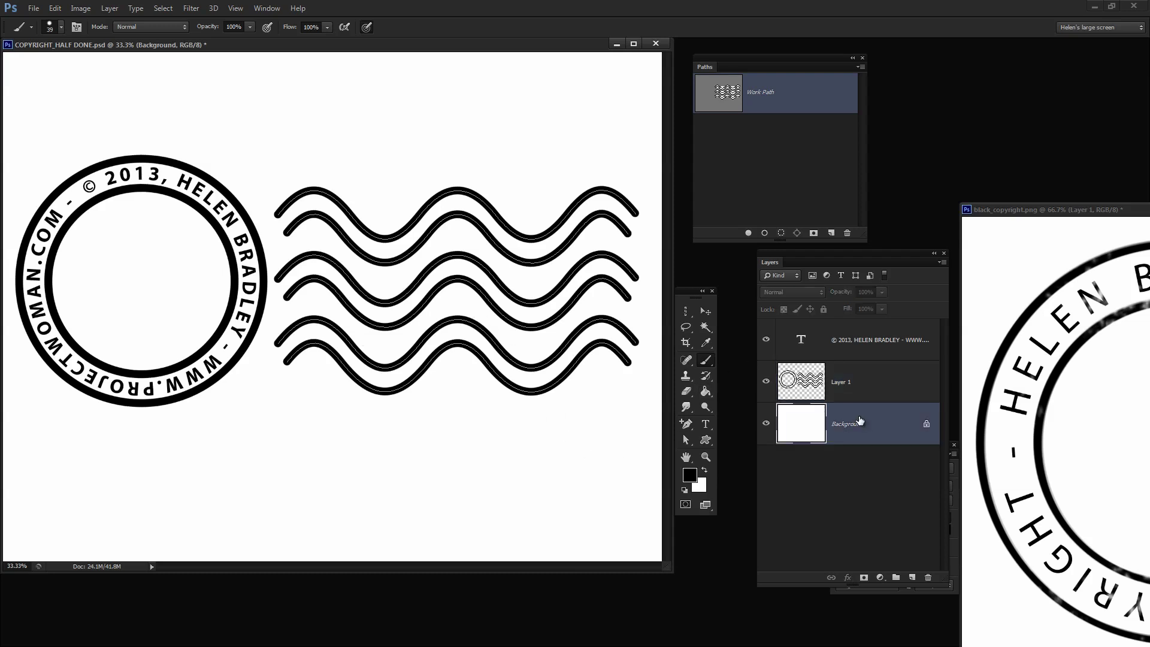
click(776, 168)
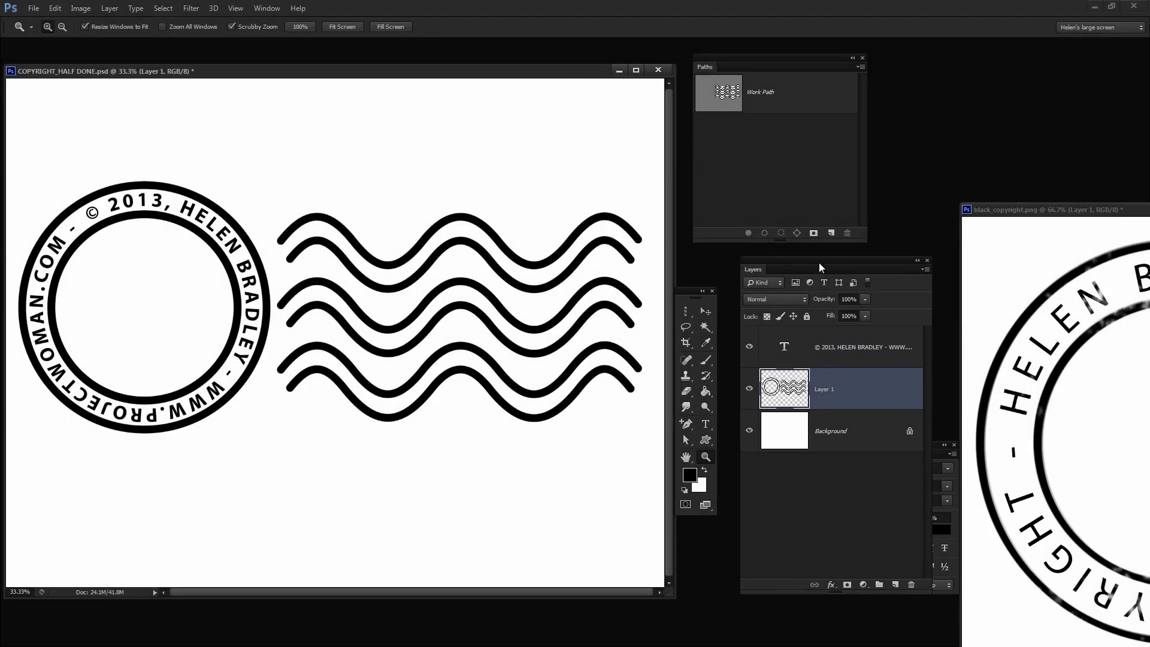
Hide the Background layer and stamp the visible rings, waves and text into a new merged layer on top
drag(819, 264, 499, 211)
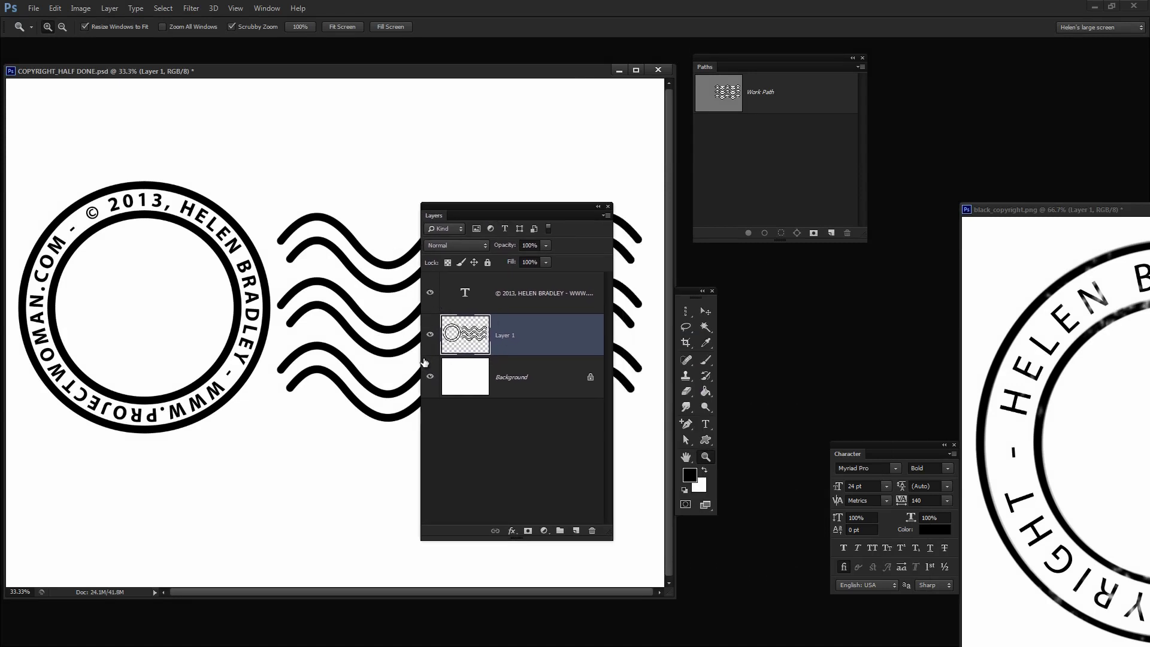
click(430, 377)
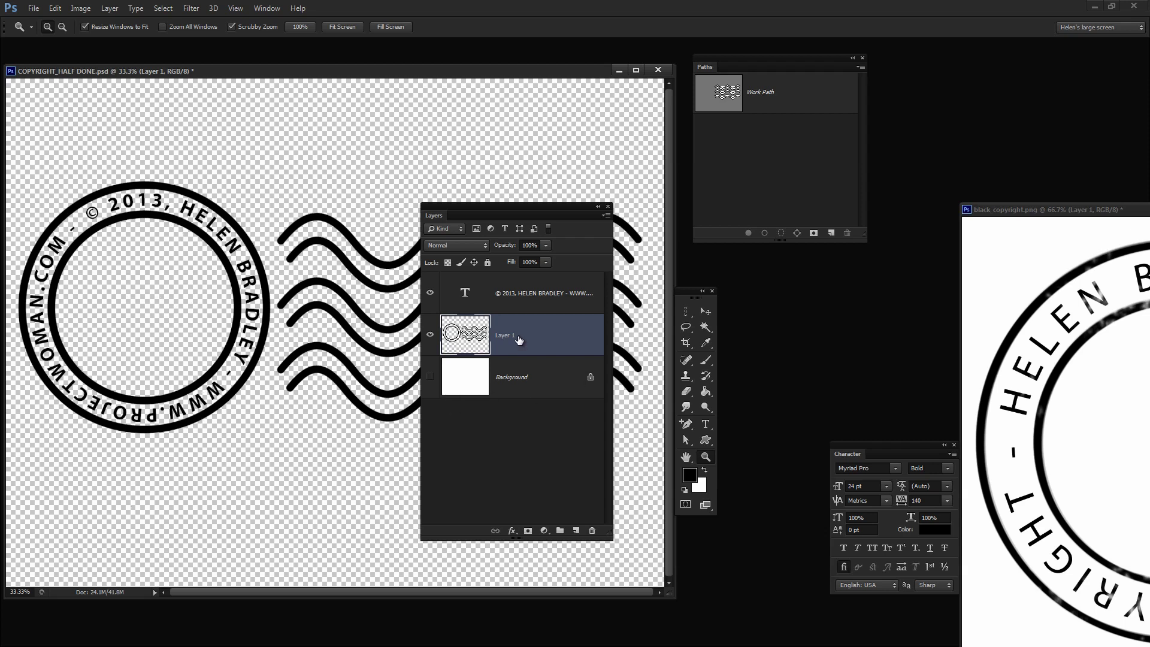
click(512, 304)
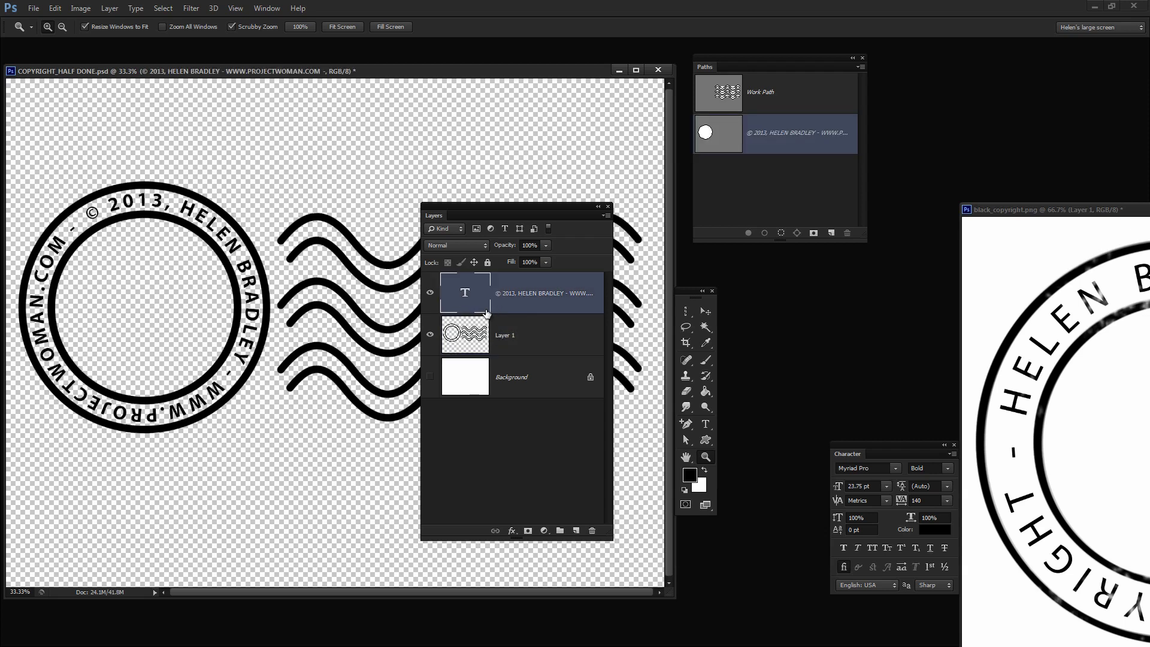
click(519, 338)
click(488, 286)
key(ctrl+shift+alt+e)
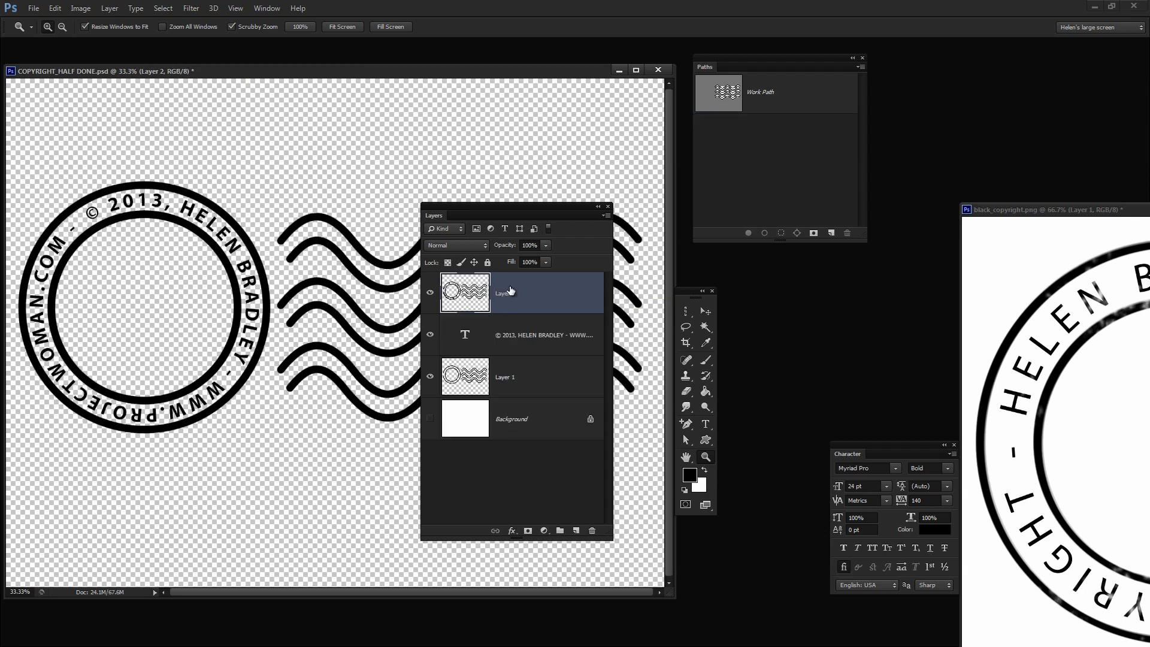
Hide the text layer and Layer 1 so only the merged stamp layer shows, and uncover the artwork
click(432, 335)
click(429, 376)
drag(478, 214, 729, 214)
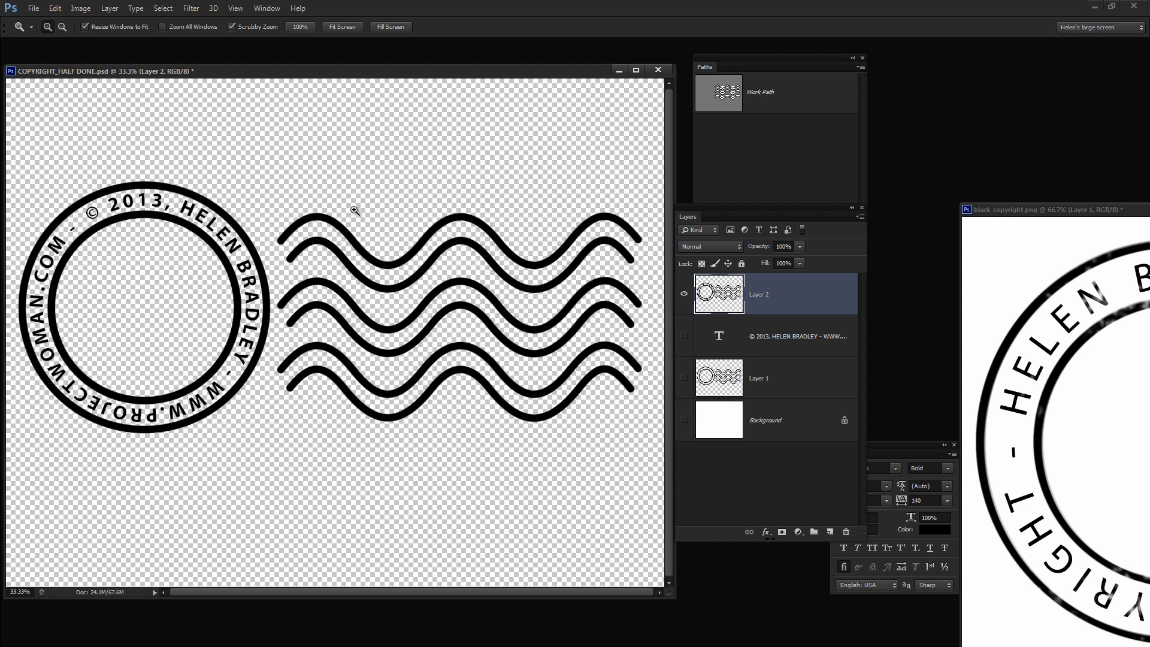
Bring up the texture image metal_complex_scratch_damage_5132591.JPG and place its window beside the stamp document
click(267, 8)
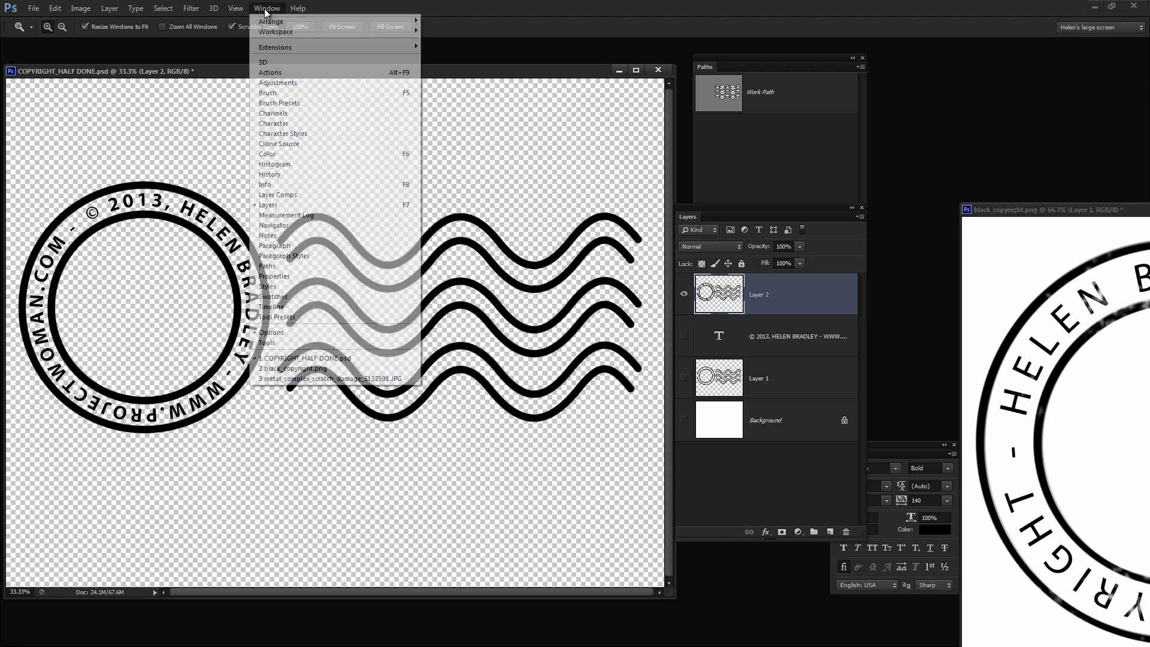
click(328, 378)
drag(1032, 137, 990, 116)
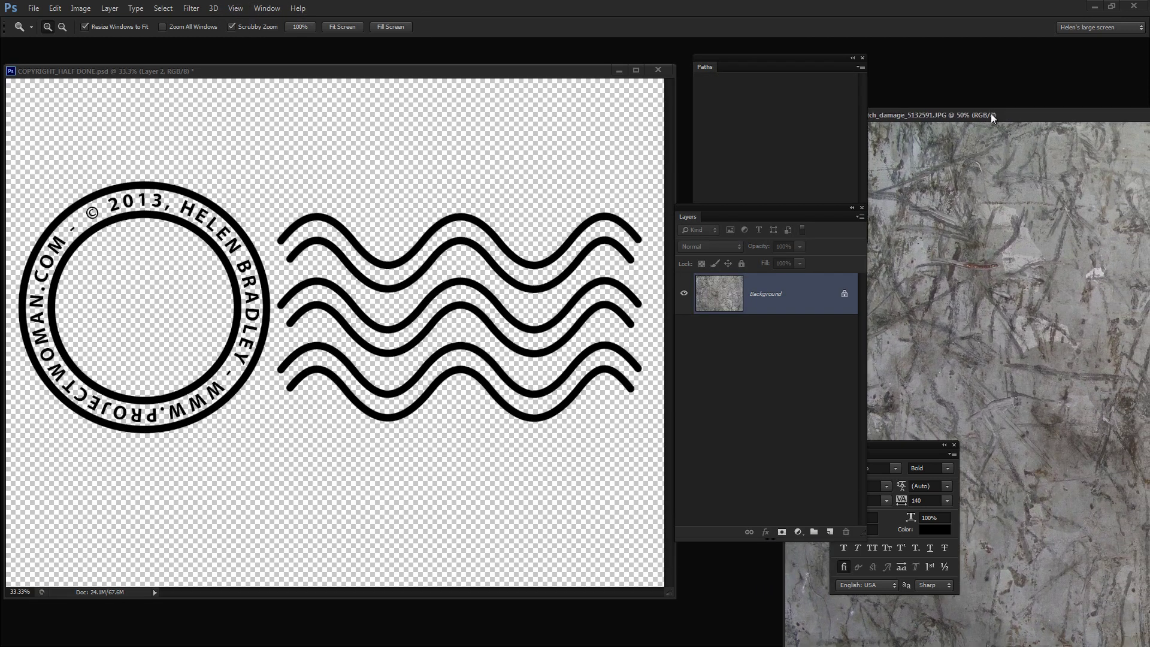
Return to the stamp document and add a layer mask to the merged Layer 2
click(449, 75)
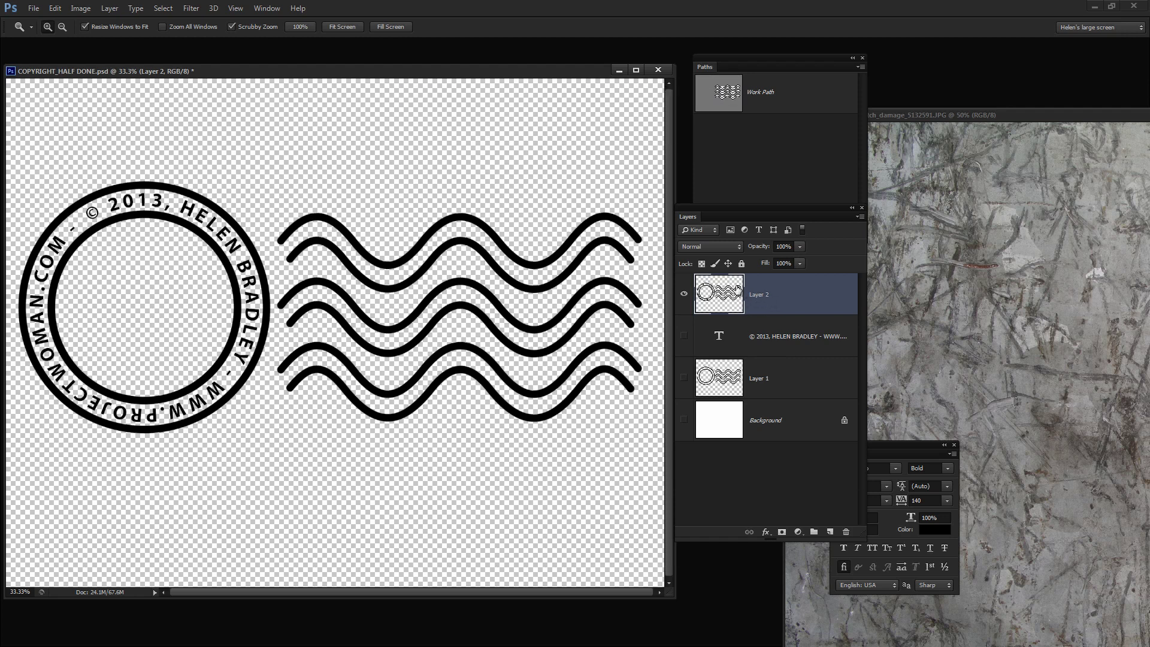
click(780, 532)
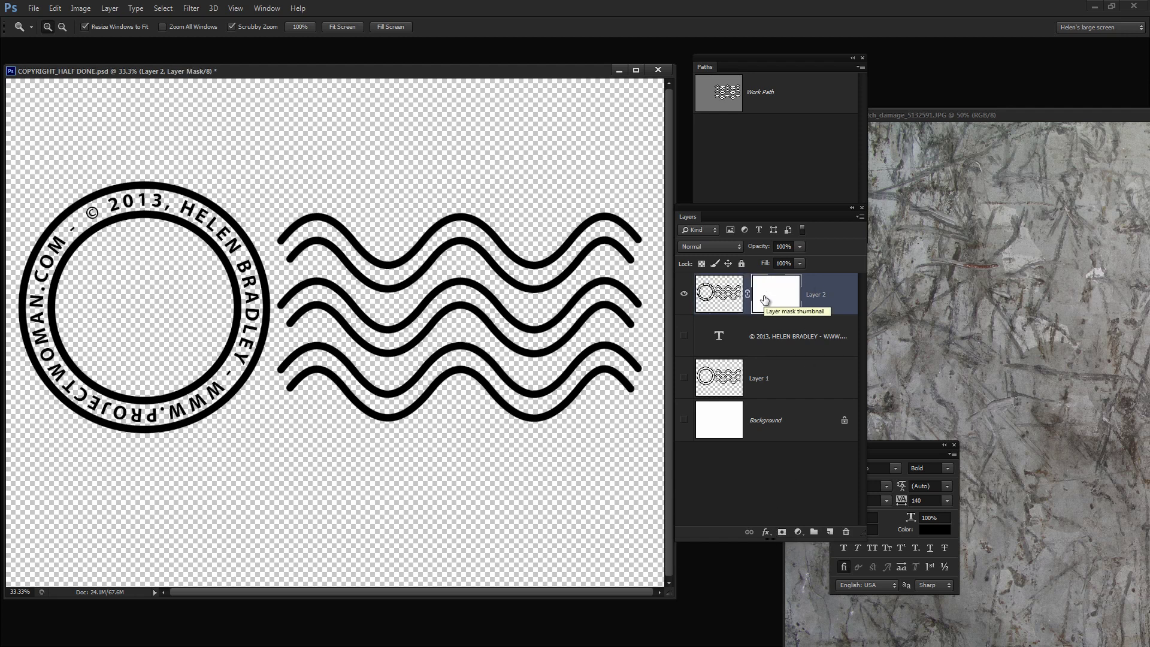
Resize the metal scratch texture image to 3300 by 2550 pixels without constrained proportions and place its window beside the stamp document
drag(938, 117, 233, 80)
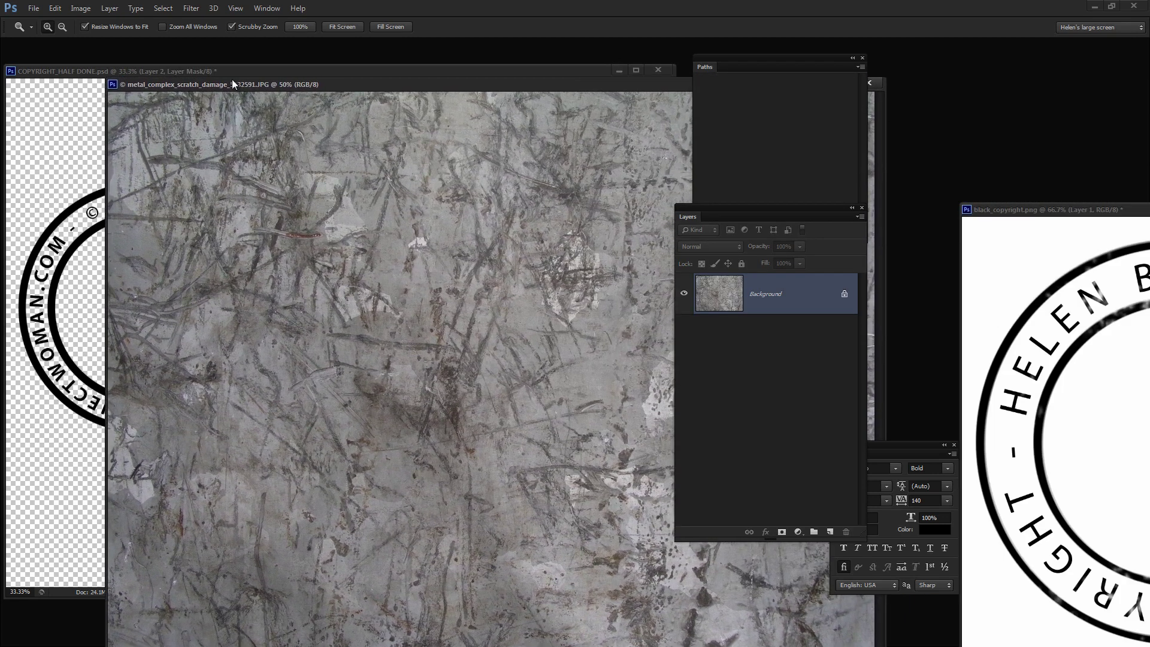
click(84, 12)
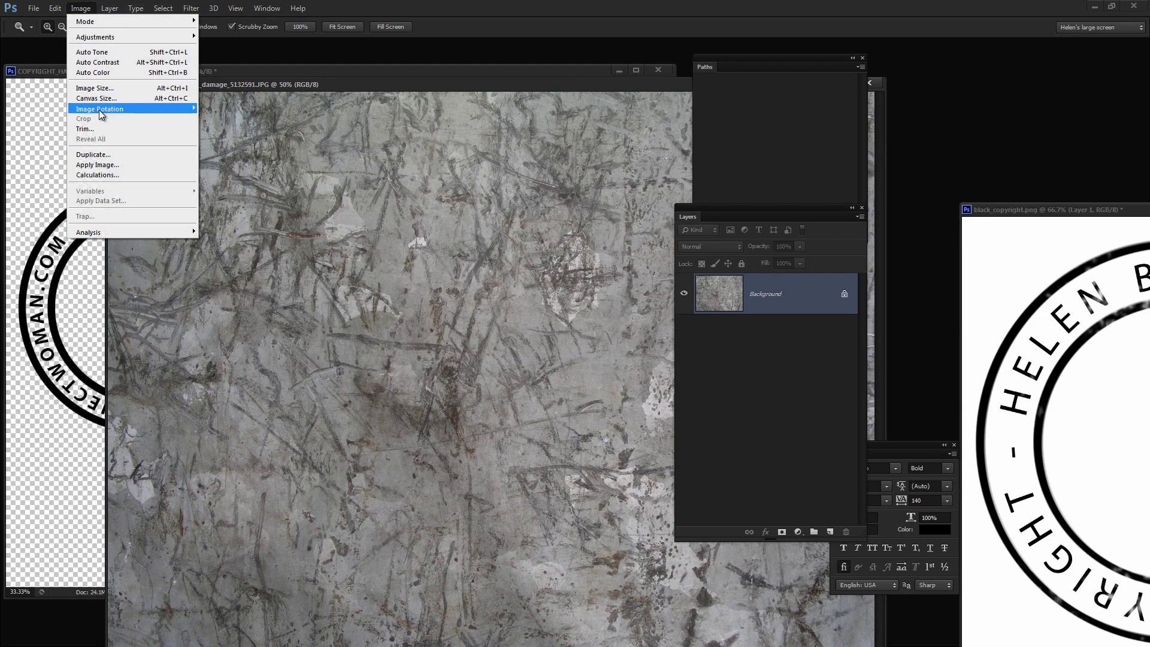
click(101, 87)
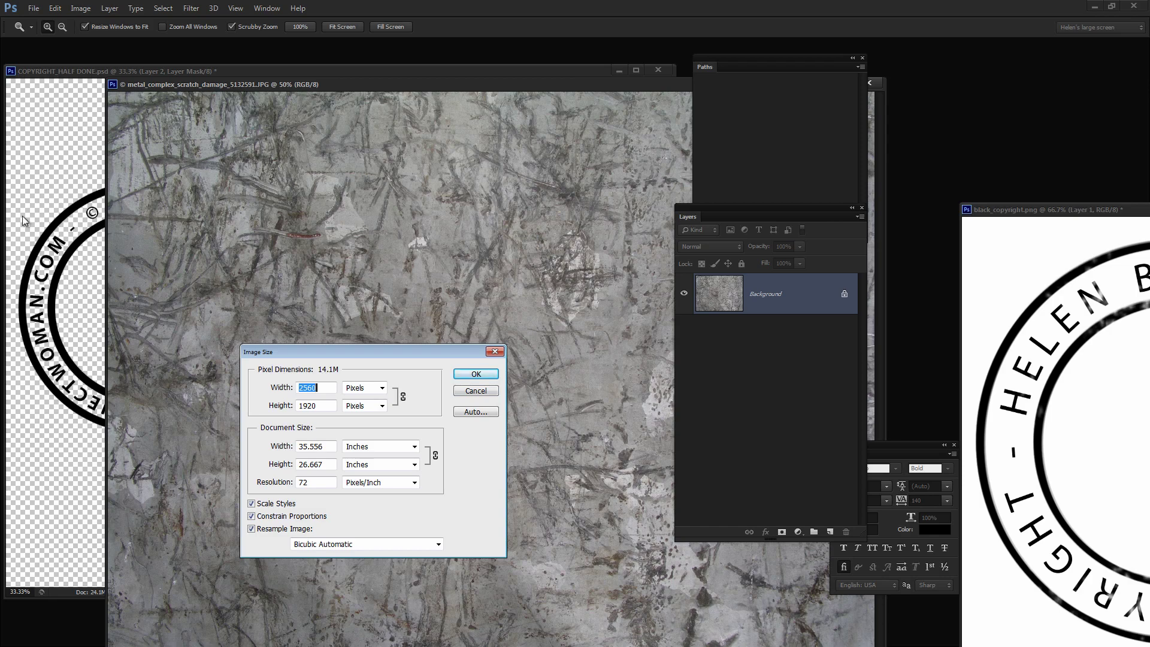
click(267, 10)
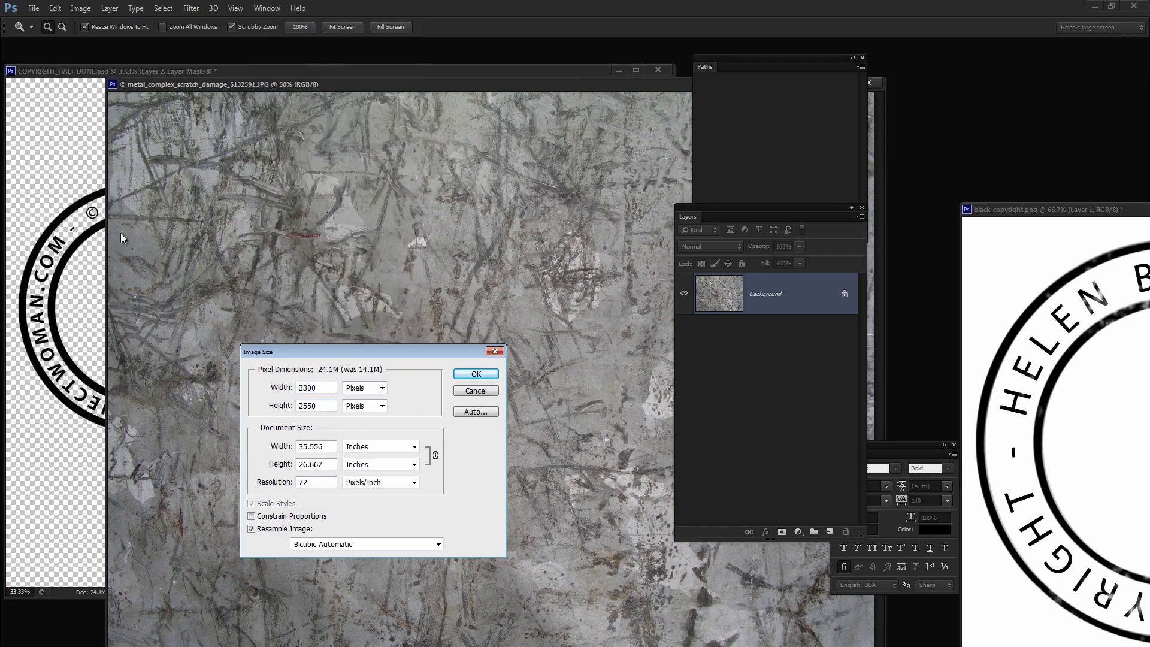
click(474, 374)
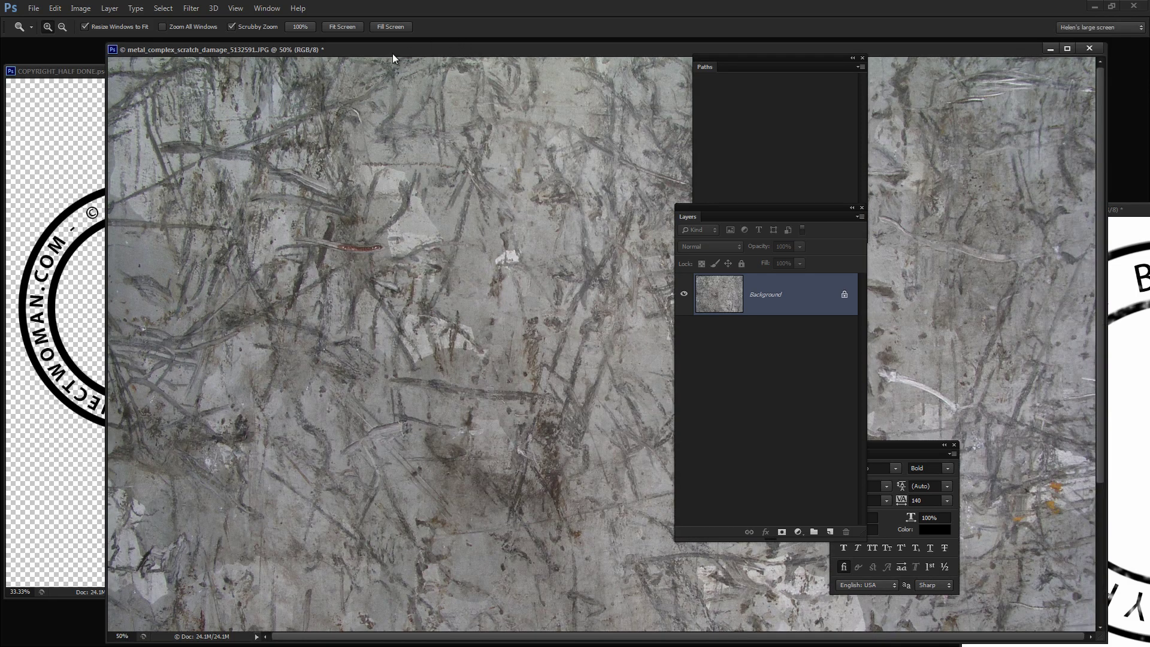
drag(361, 48, 979, 101)
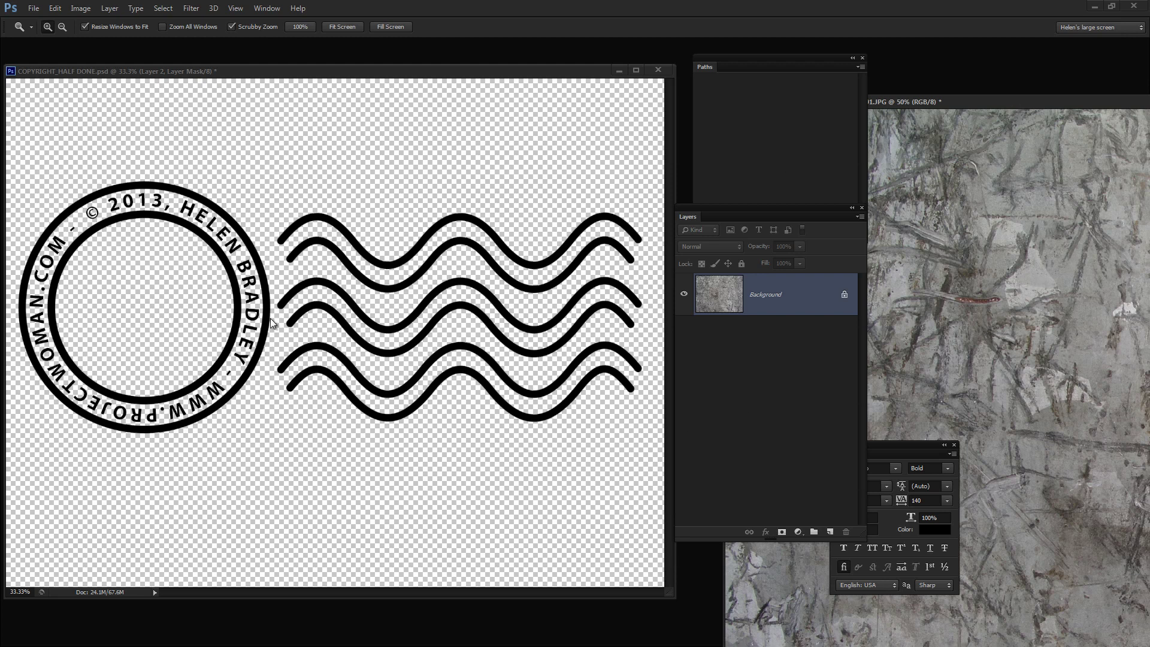
Open Apply Image for the stamp's Layer 2 mask and choose metal_complex_scratch_damage_5132591.JPG as the source
click(461, 78)
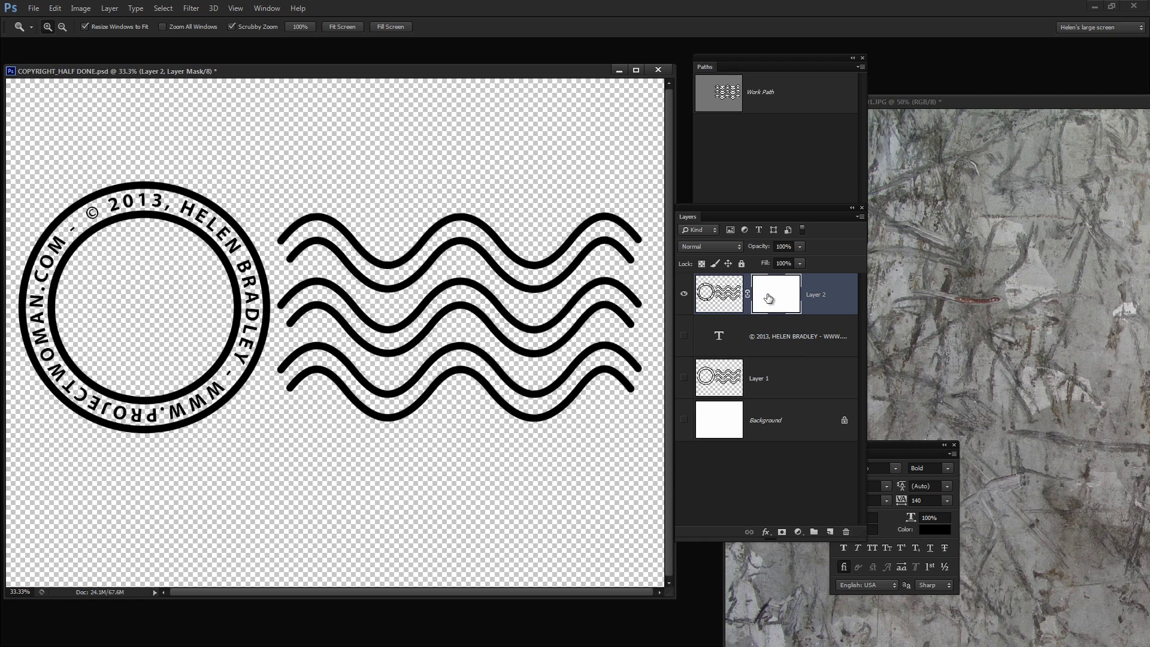
click(74, 10)
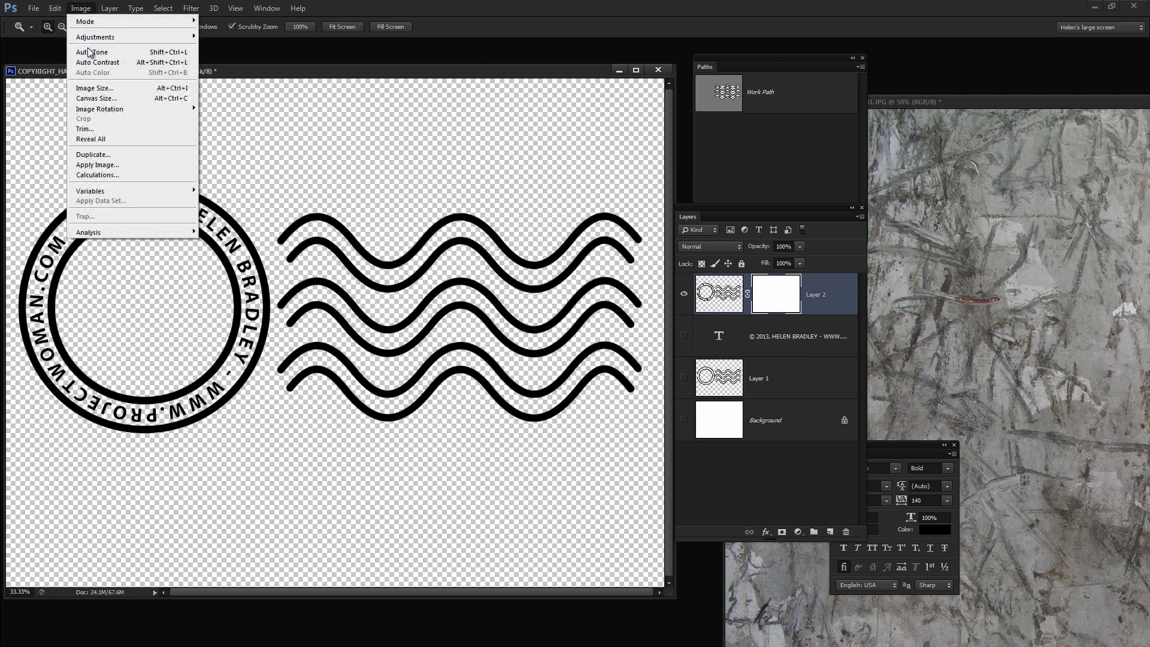
click(97, 165)
drag(735, 379, 360, 198)
click(358, 217)
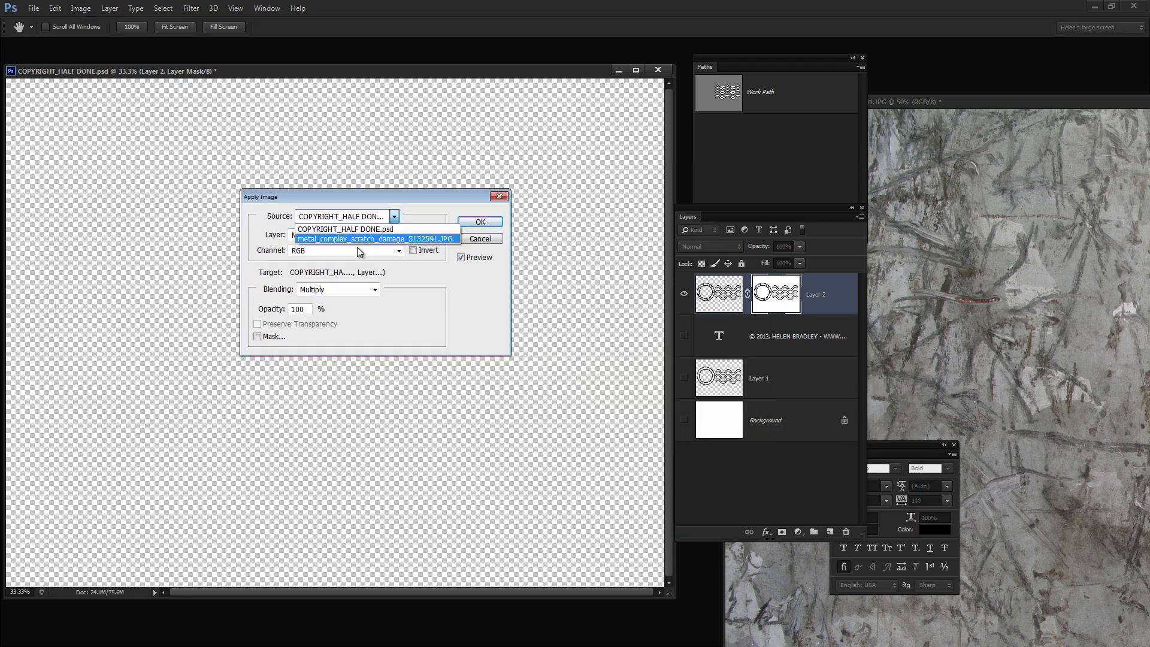
click(362, 240)
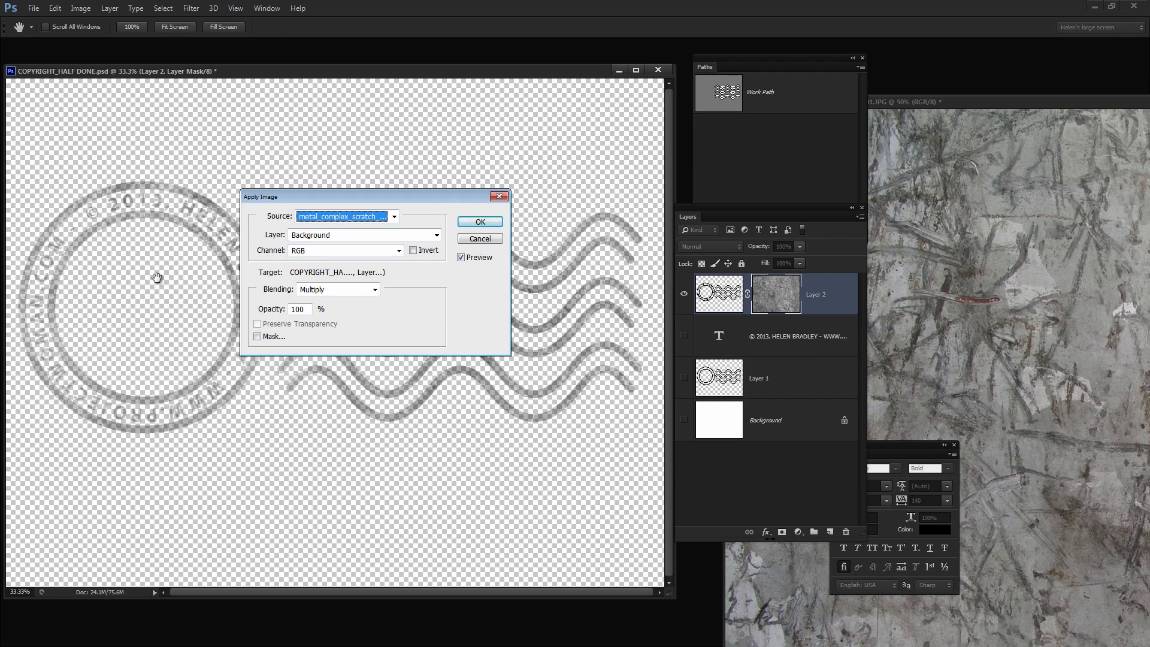
drag(334, 196, 443, 115)
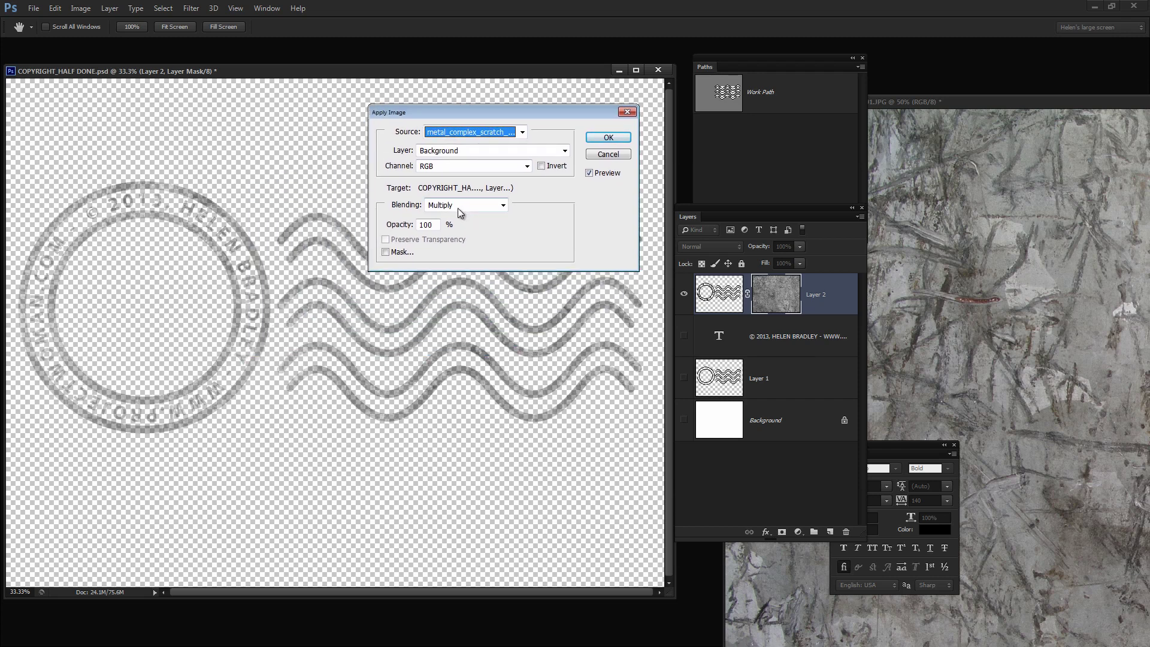
Invert the texture source, set its blending to Hard Light and apply it to the layer mask
click(503, 205)
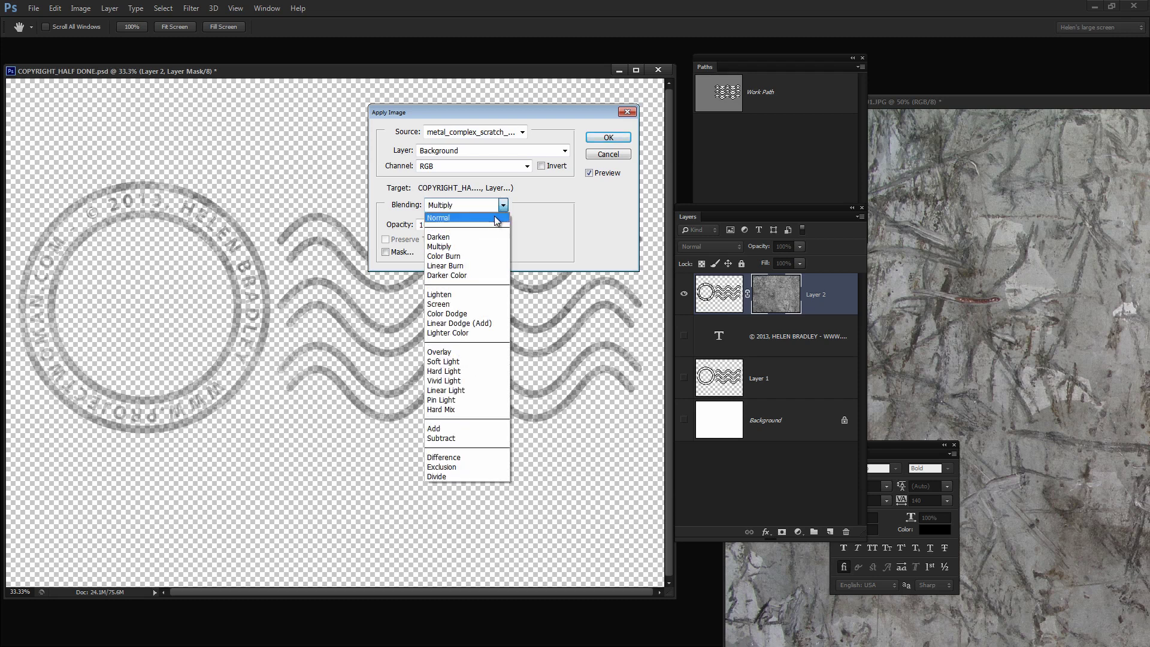
click(496, 218)
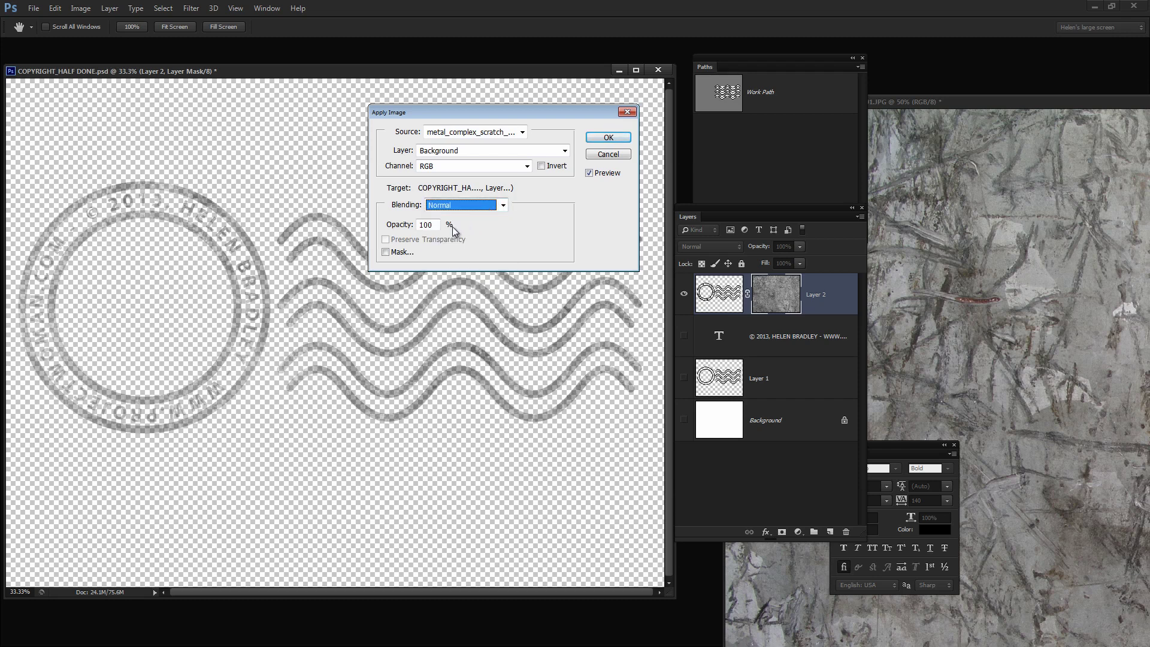
click(541, 166)
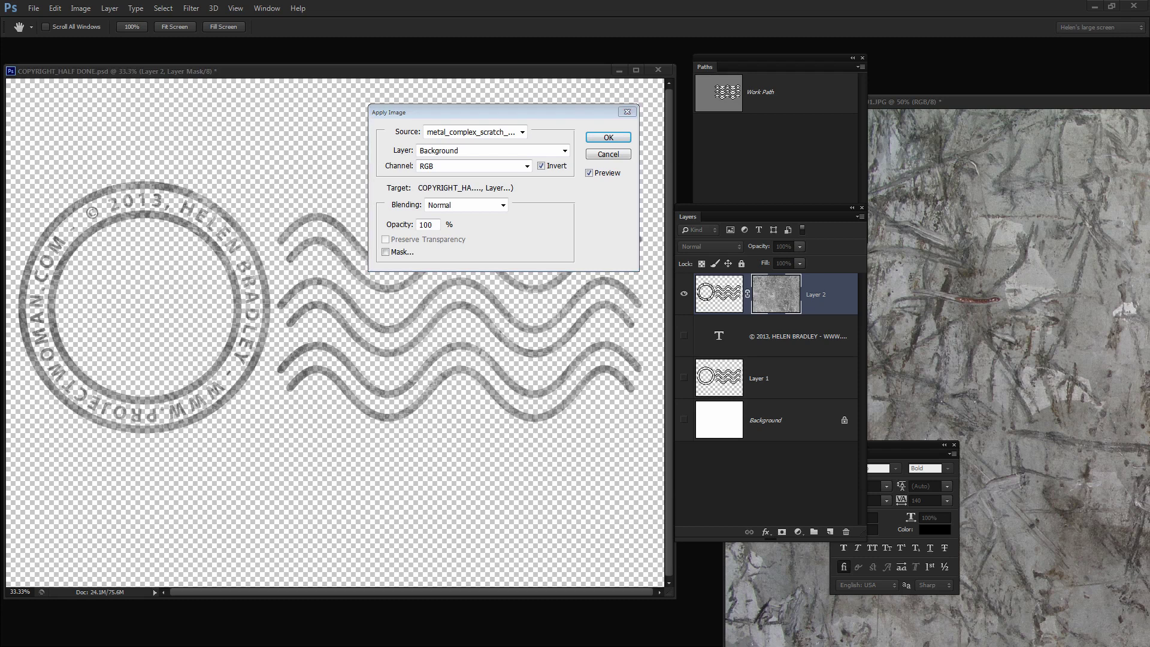
click(504, 207)
click(504, 208)
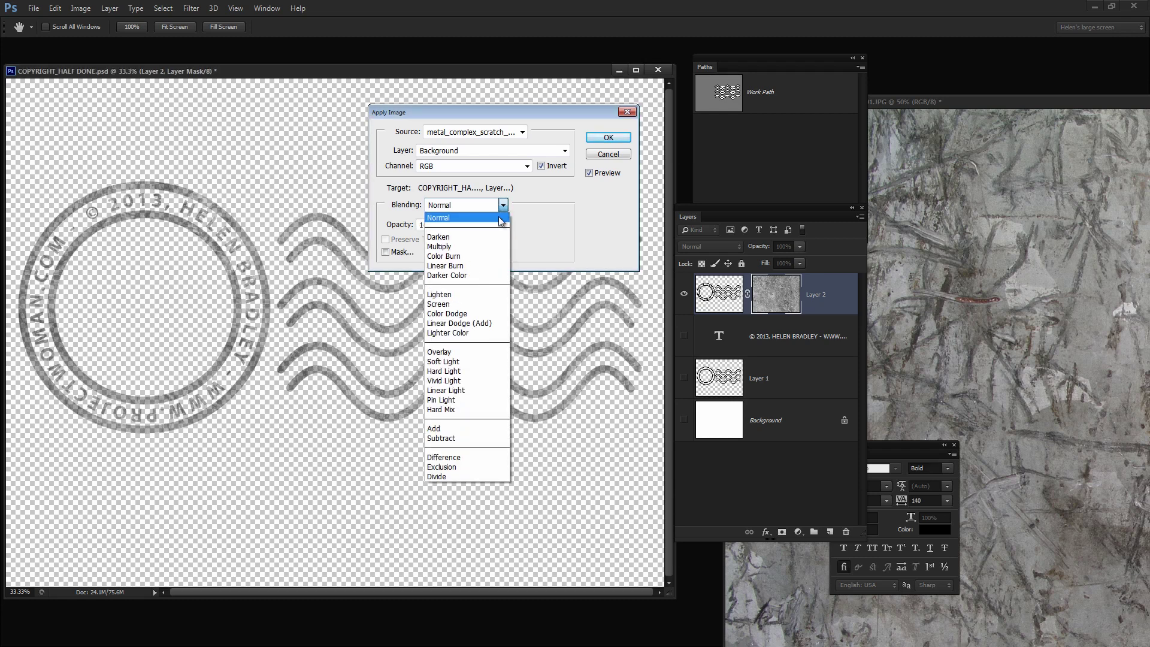
click(467, 376)
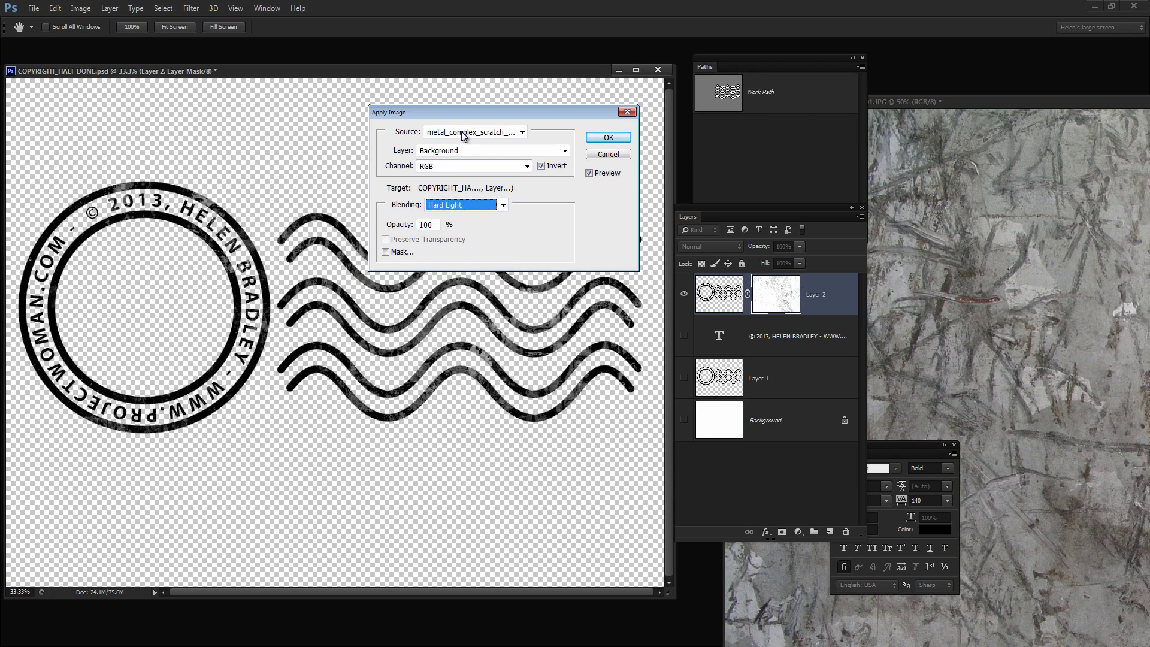
drag(459, 113, 447, 140)
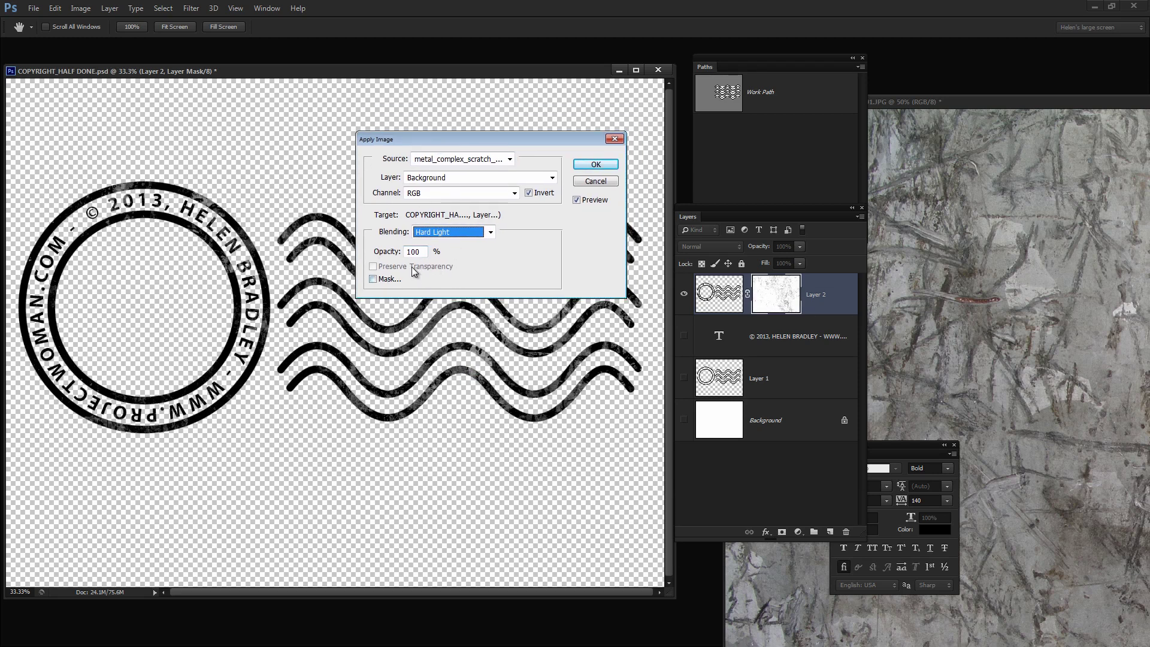
click(596, 165)
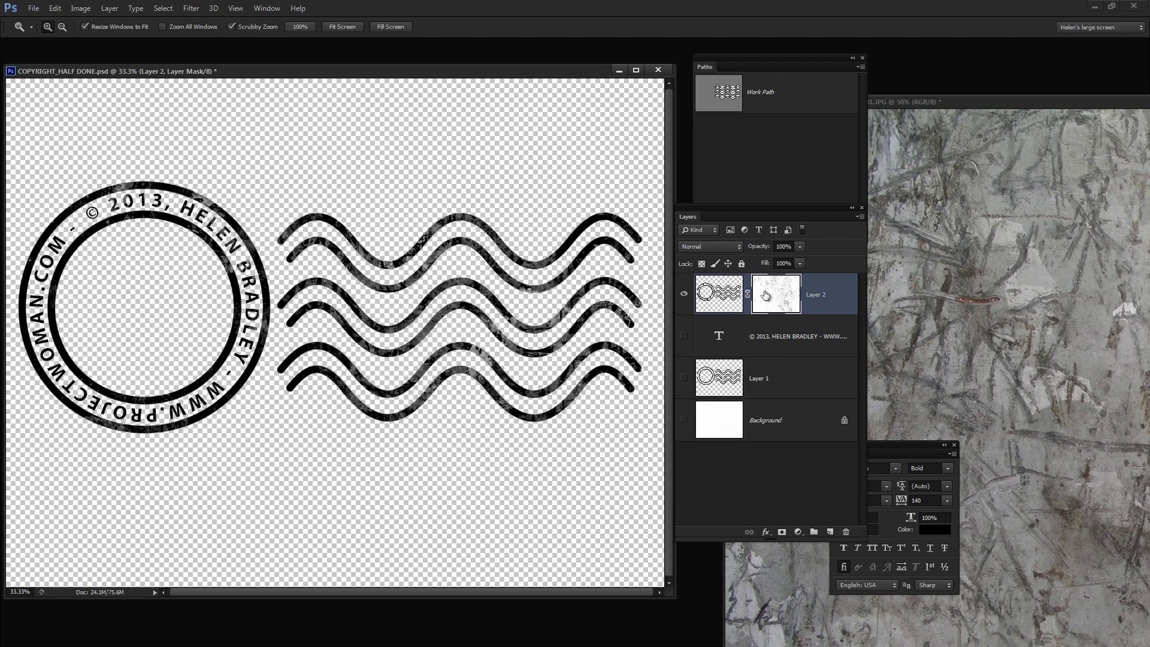
Add a new layer above Layer 2 and stamp the visible scratched artwork into it
key(ctrl+2)
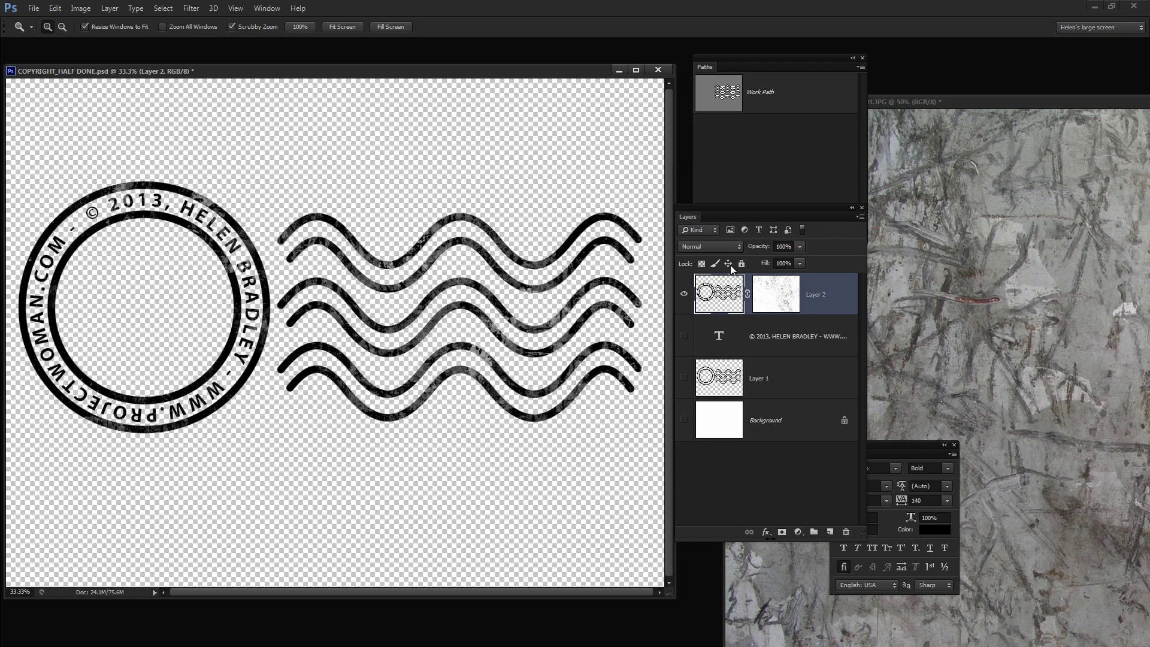
click(830, 532)
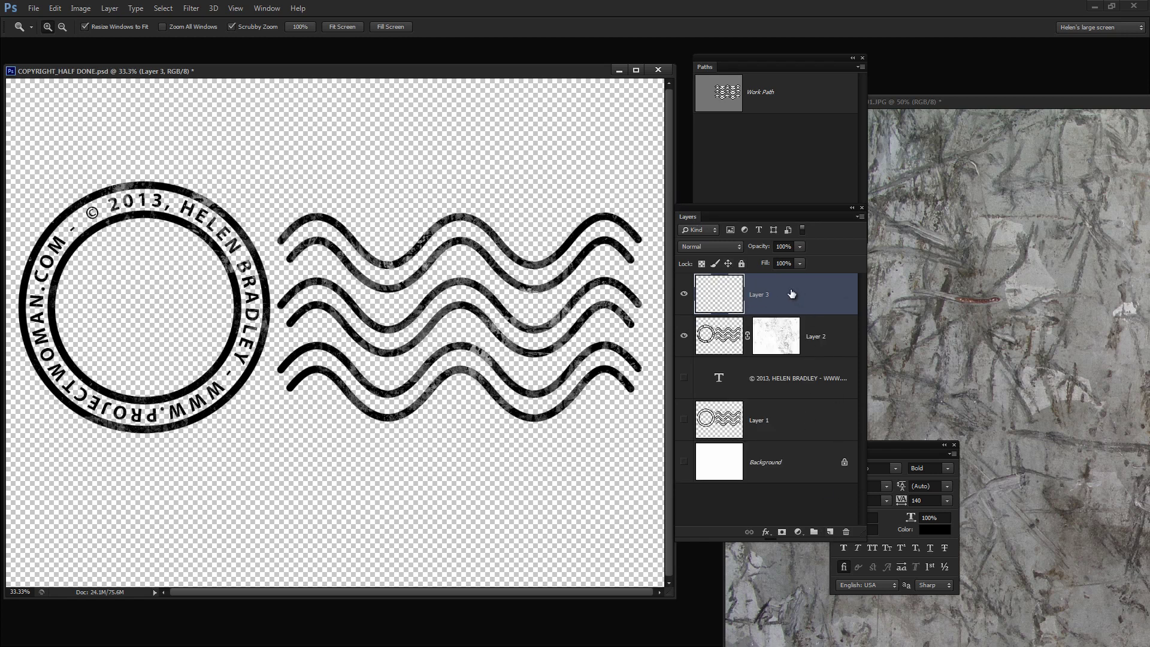
key(ctrl+shift+alt+e)
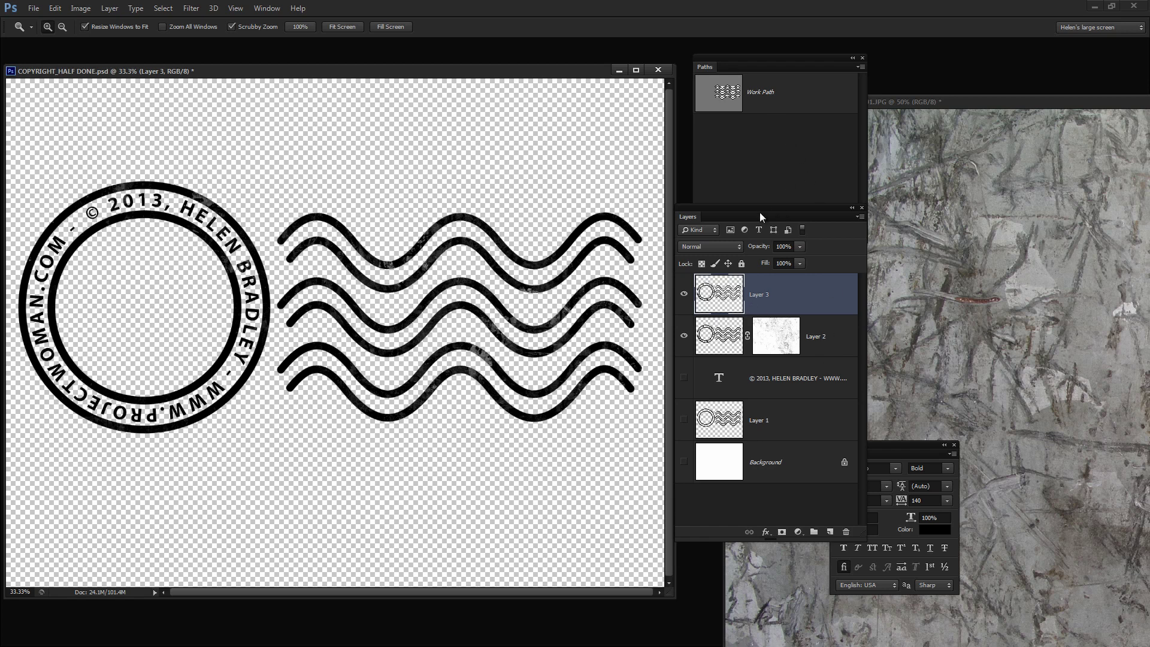
Crop the canvas to a wide strip around the stamp, trimming the empty space above and below and slightly at the right edge
drag(738, 214, 911, 256)
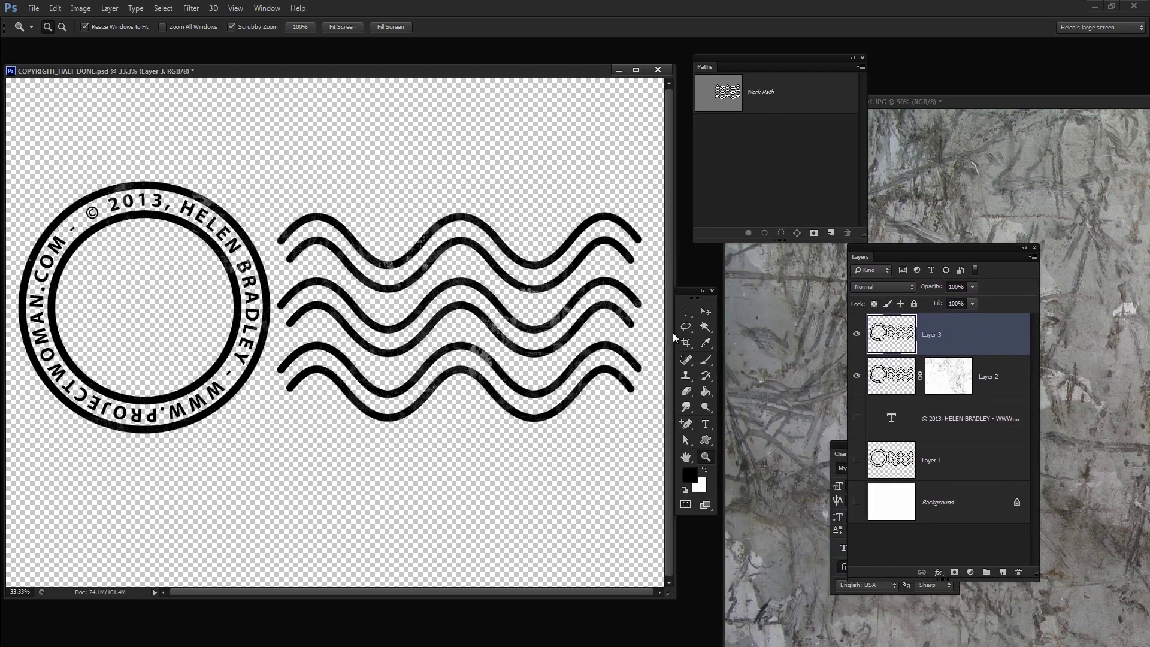
click(686, 342)
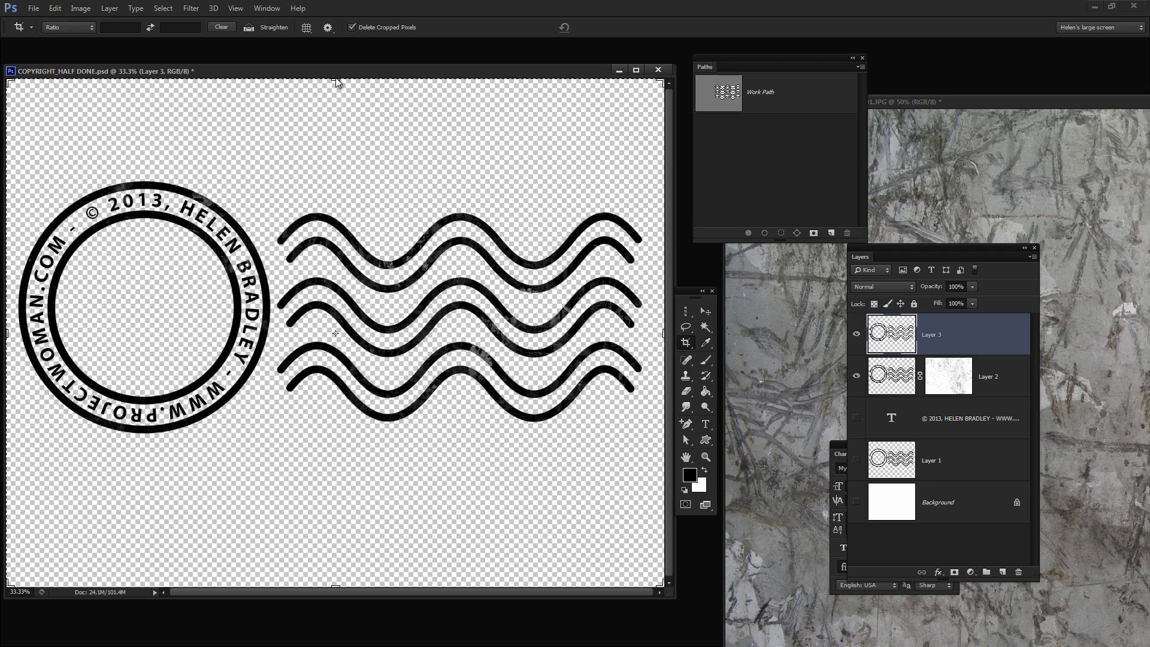
drag(336, 82, 336, 123)
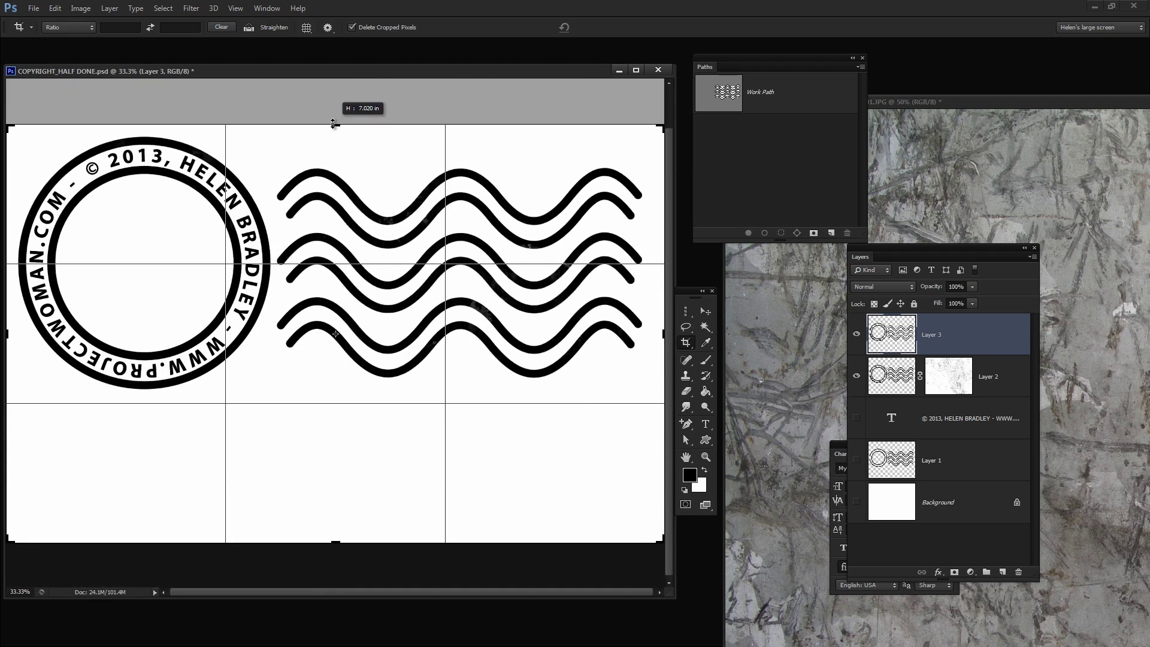
drag(336, 543, 337, 469)
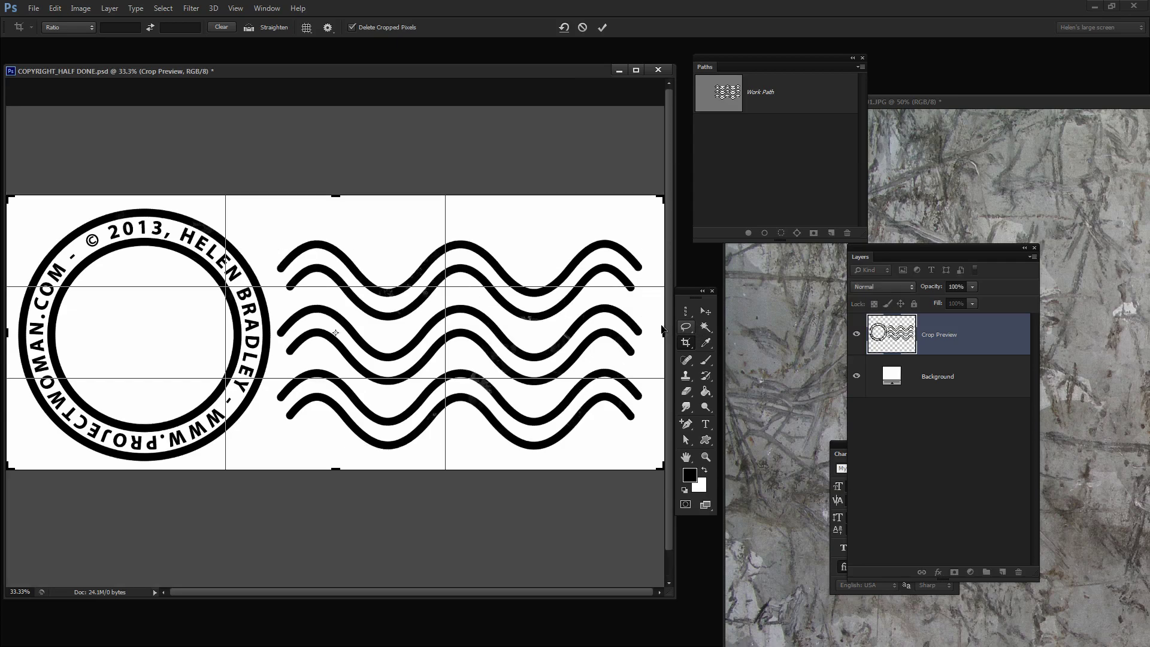
drag(662, 333, 658, 334)
click(602, 27)
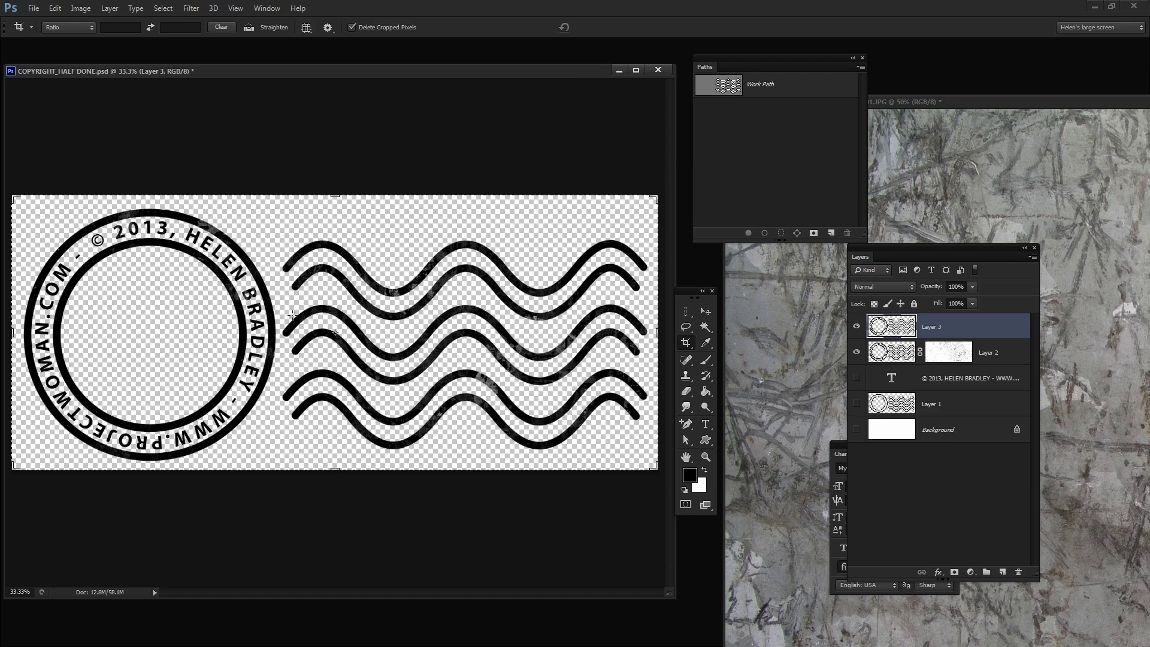
Save a copy as HB_COPYRIGHT_BLACK.png in PNG format with Smallest / Slow compression and no interlacing
click(33, 8)
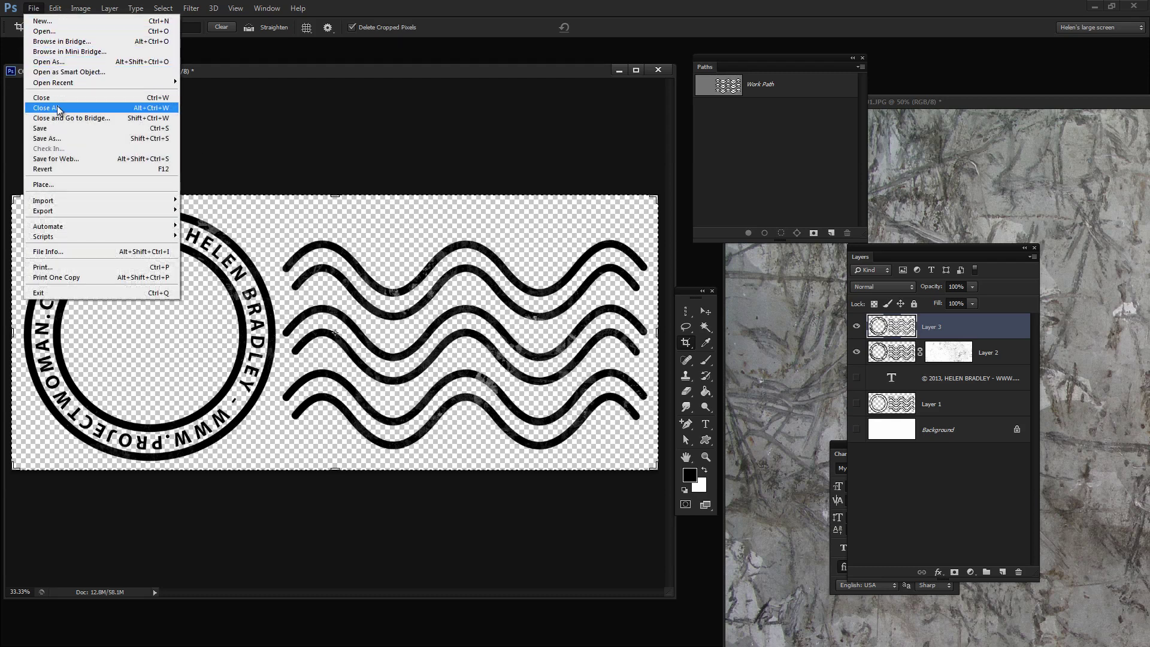
click(59, 141)
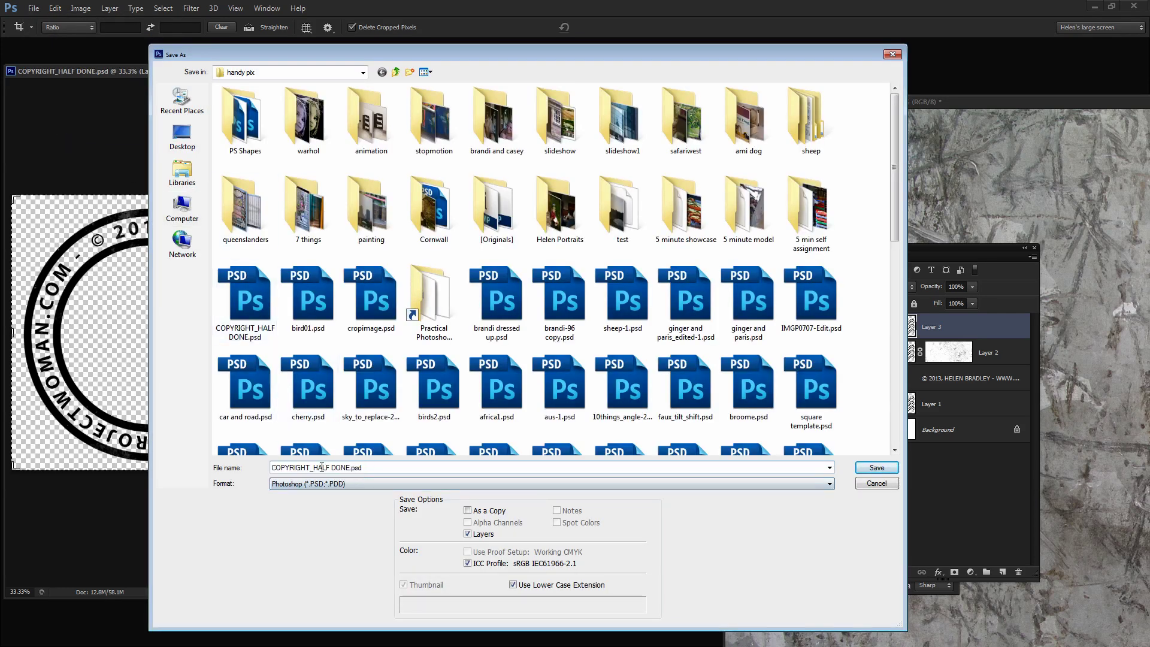
text(HB)
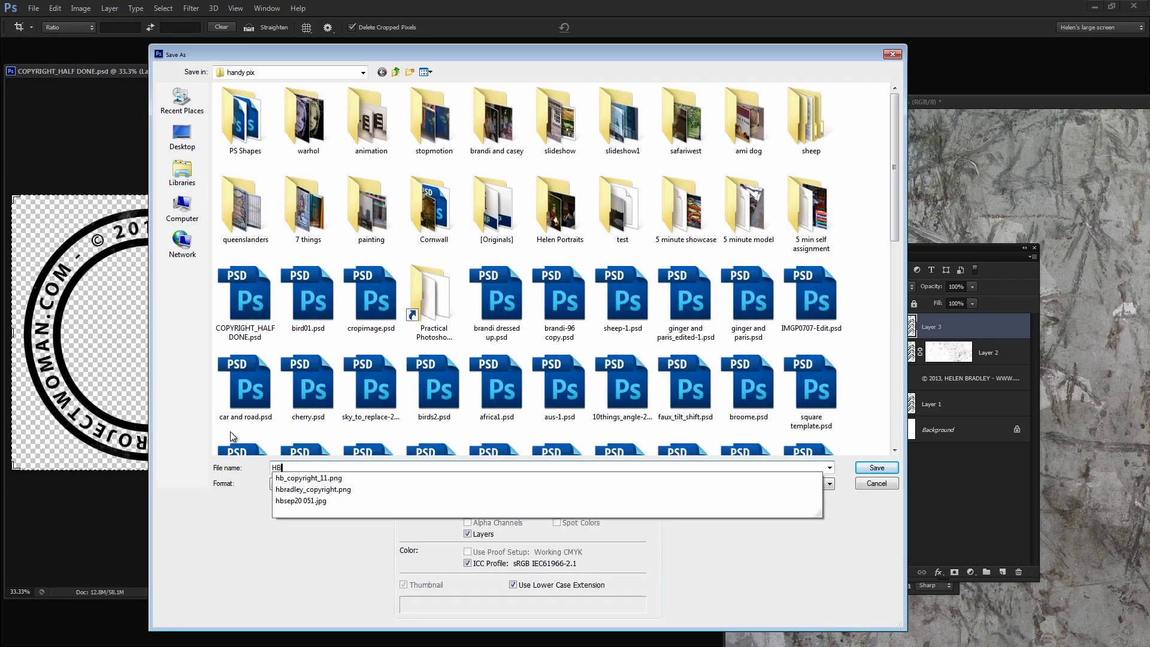
text(_COPYRIGHT)
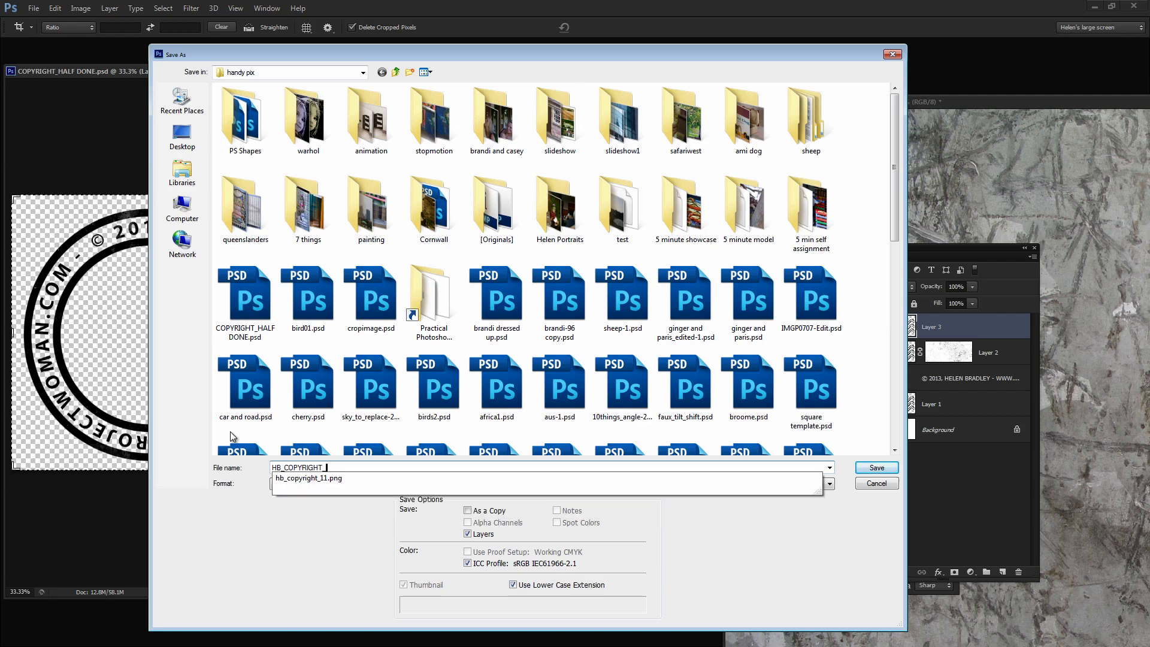
text(_BLACK.PNG)
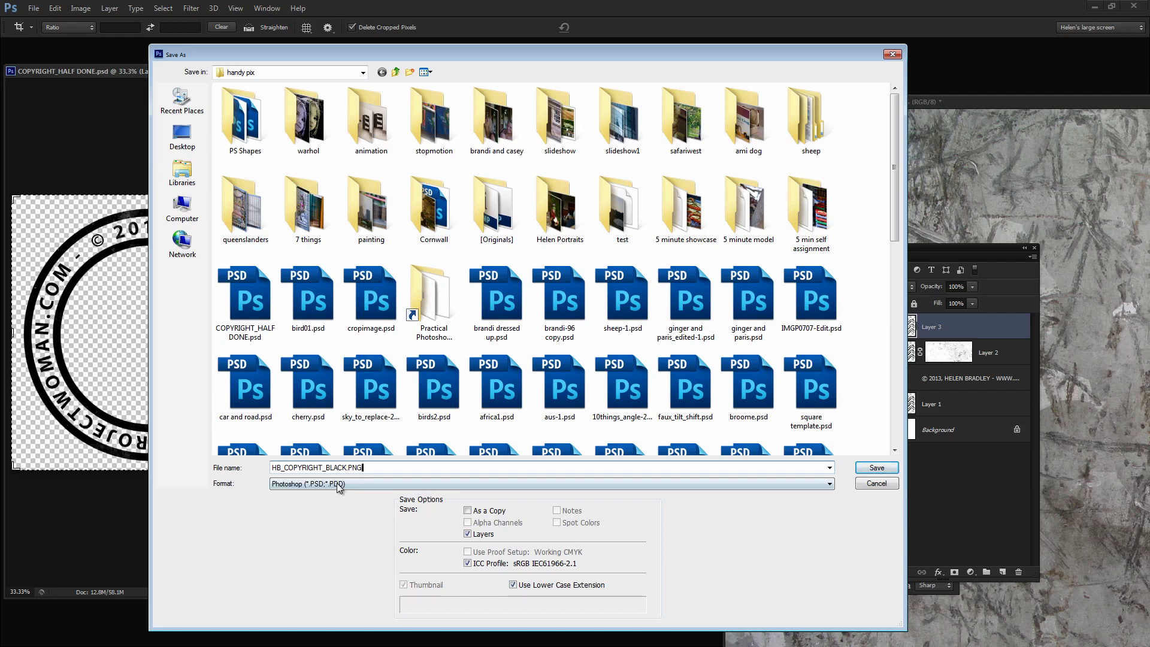
click(333, 484)
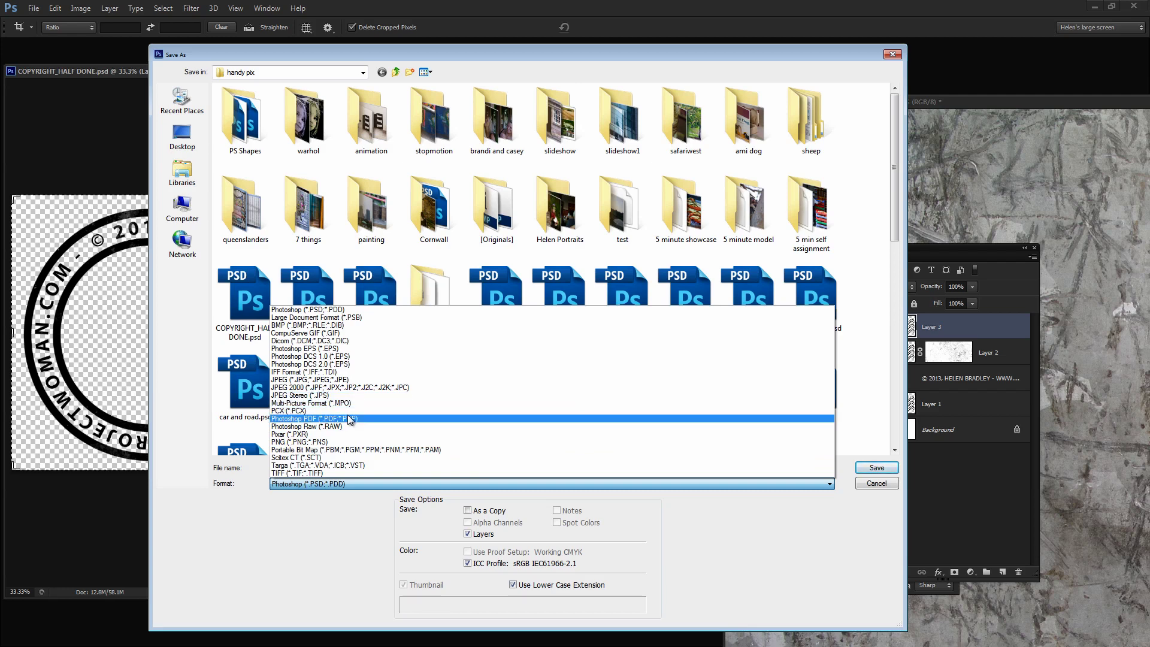
click(350, 442)
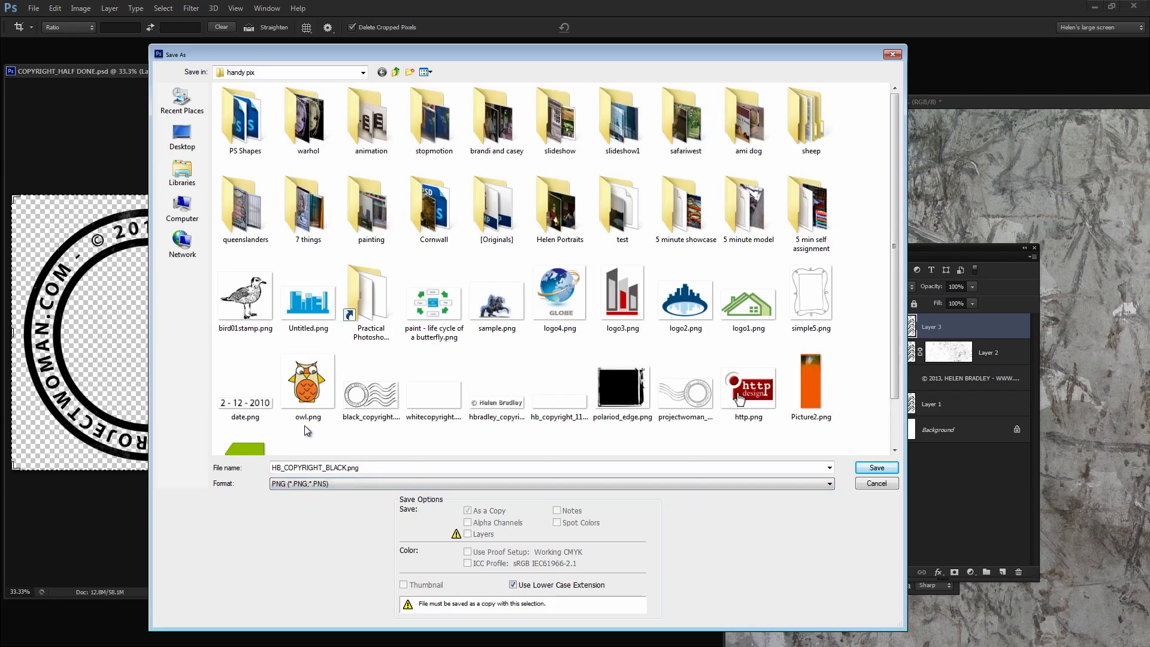
click(875, 468)
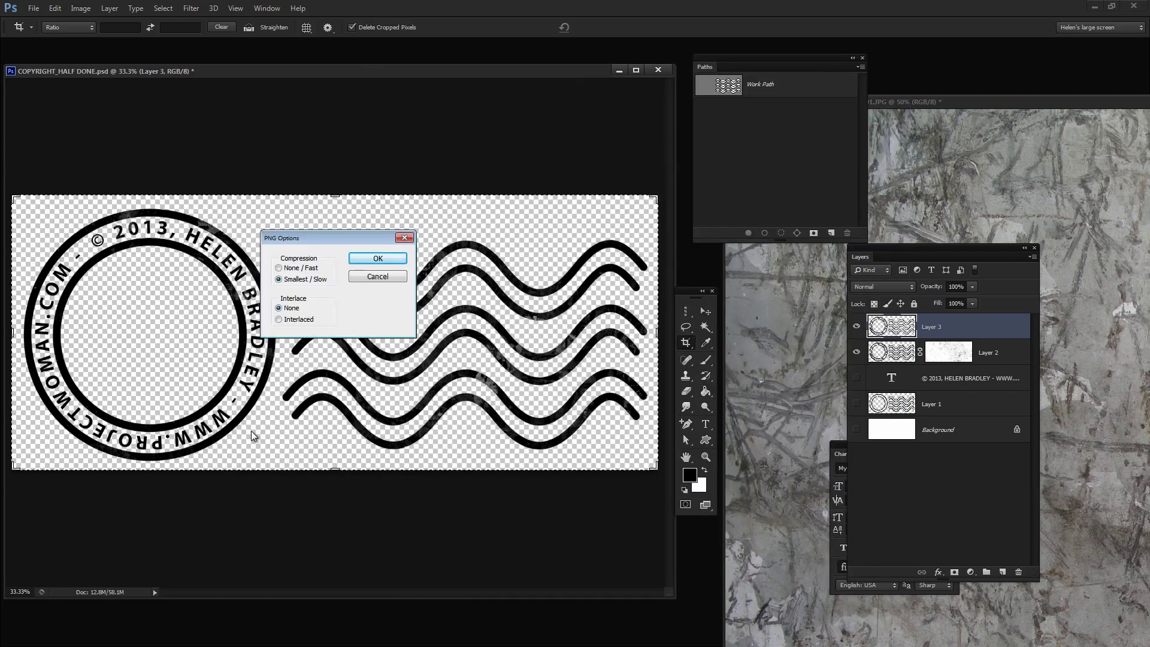
click(378, 259)
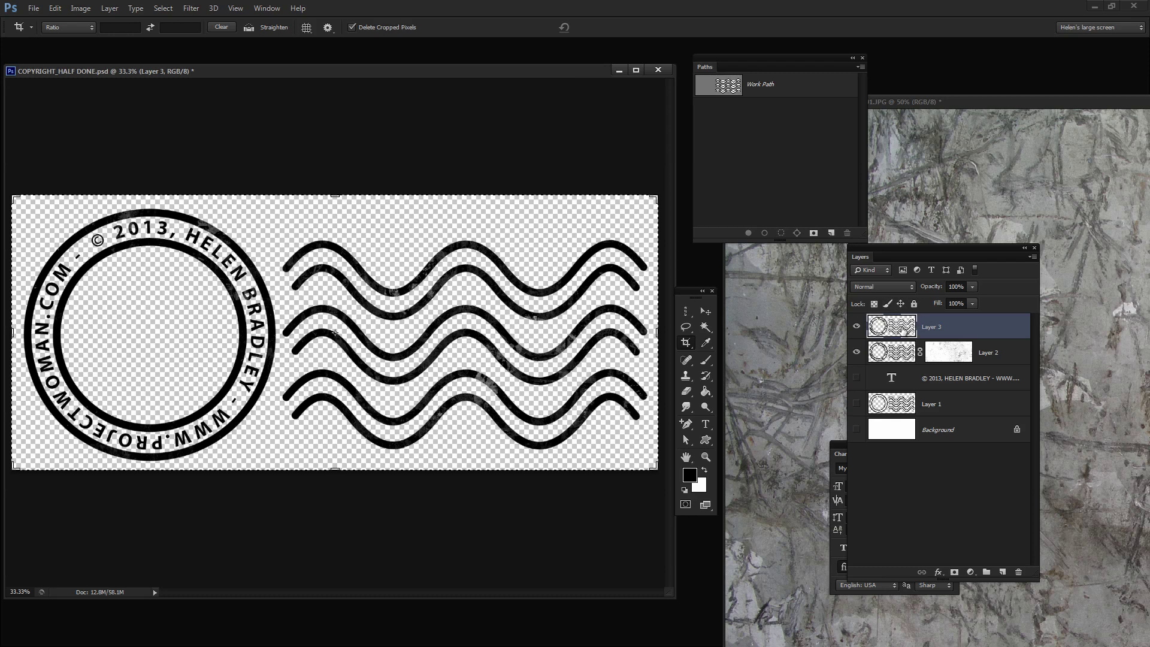
Invert the colours of the stamped artwork on Layer 3 to turn the black stamp white
click(80, 9)
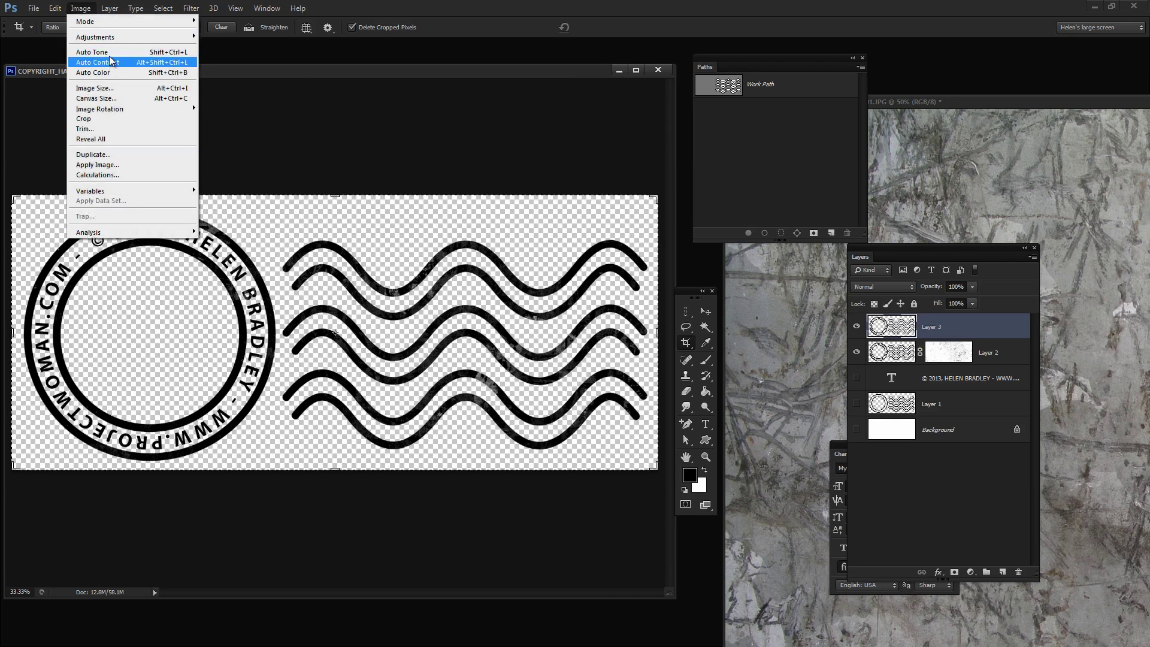
mouse_move(112, 38)
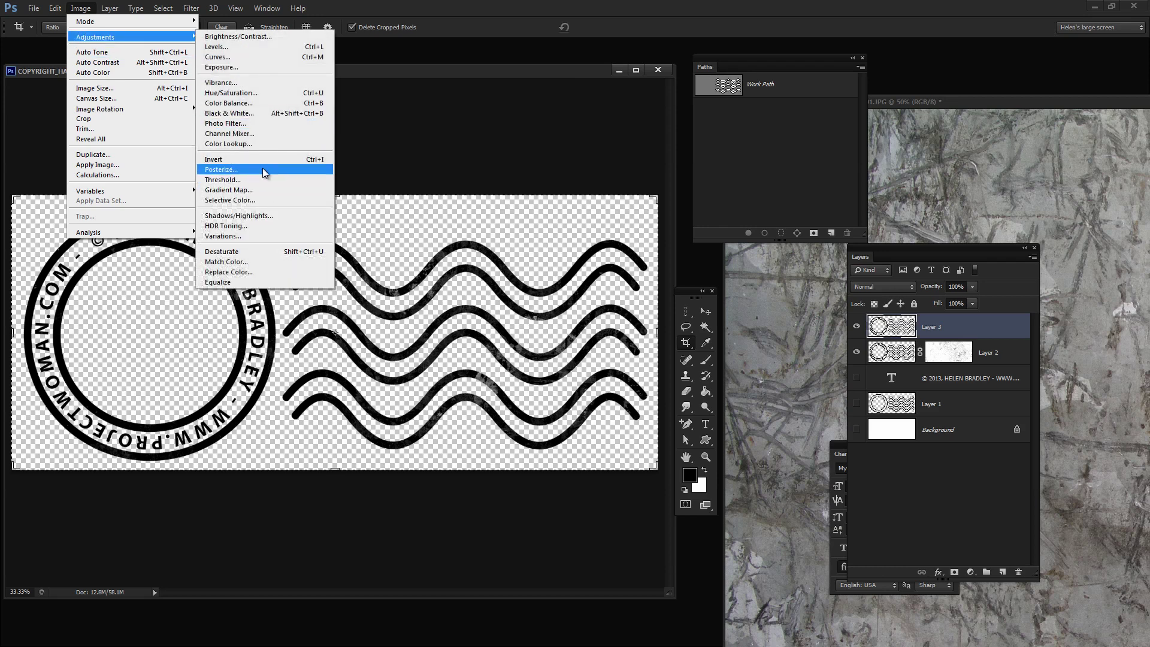
click(263, 166)
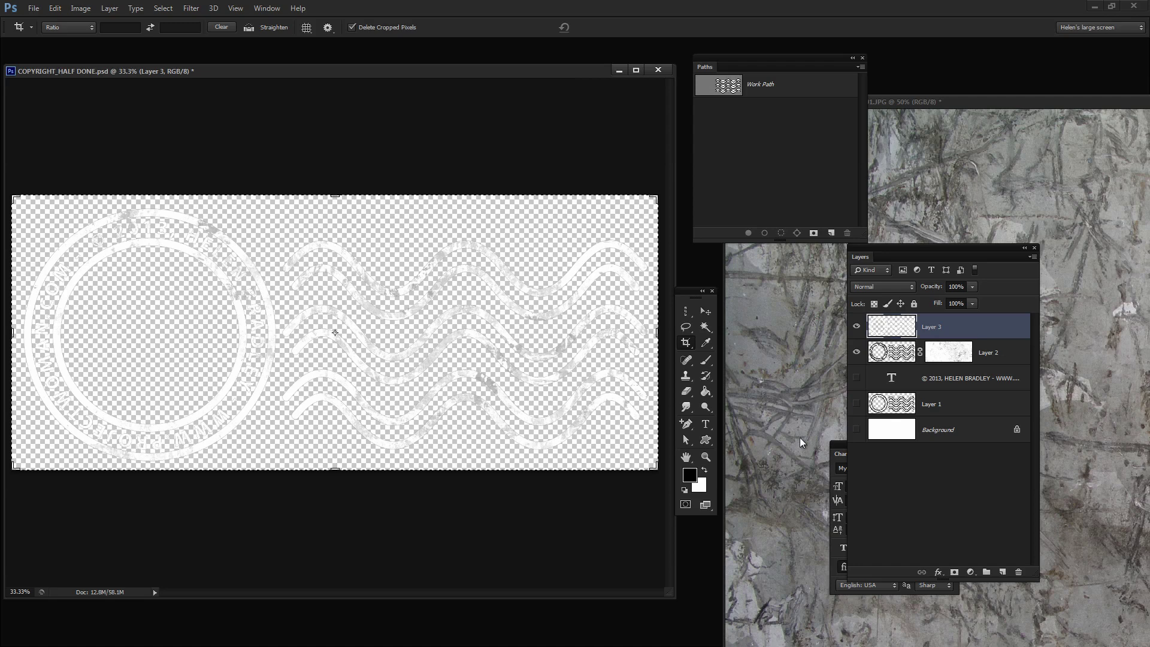
Fill the Background layer with black and show it briefly to check the white stamp, hiding it again
click(898, 431)
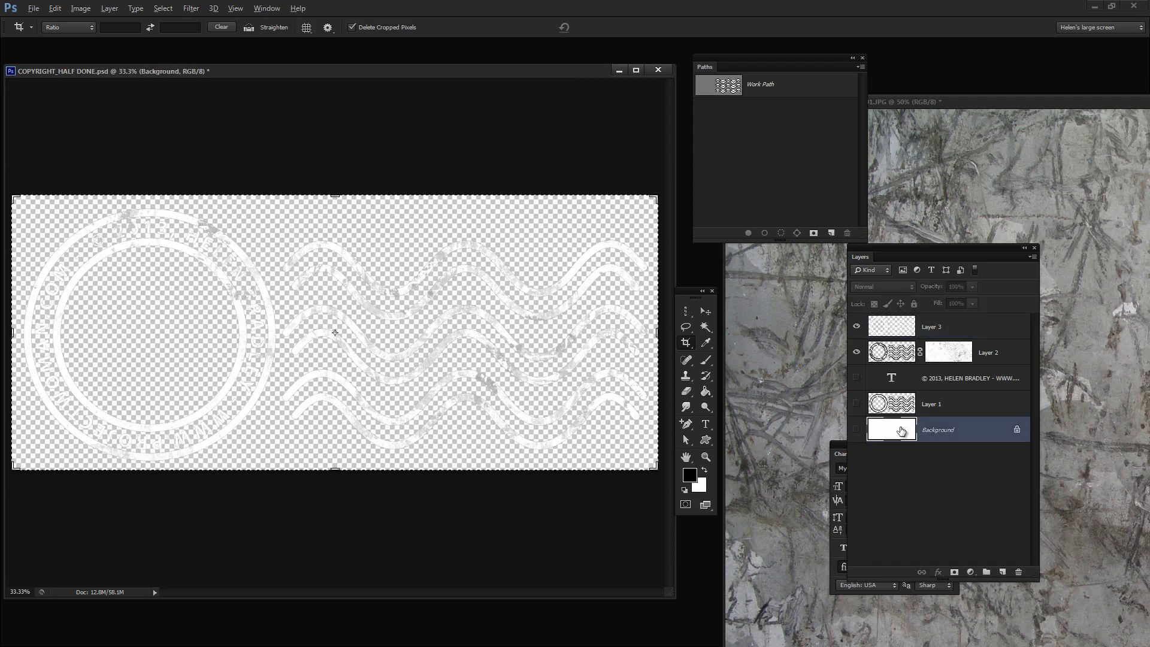
key(alt+BackSpace)
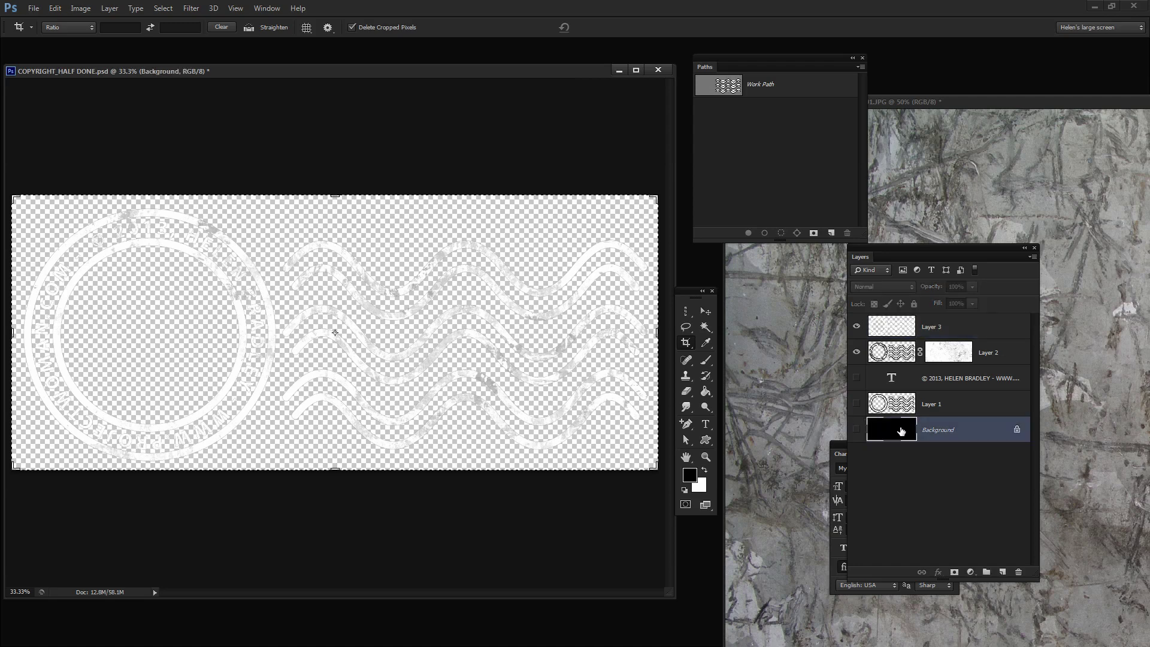
click(857, 429)
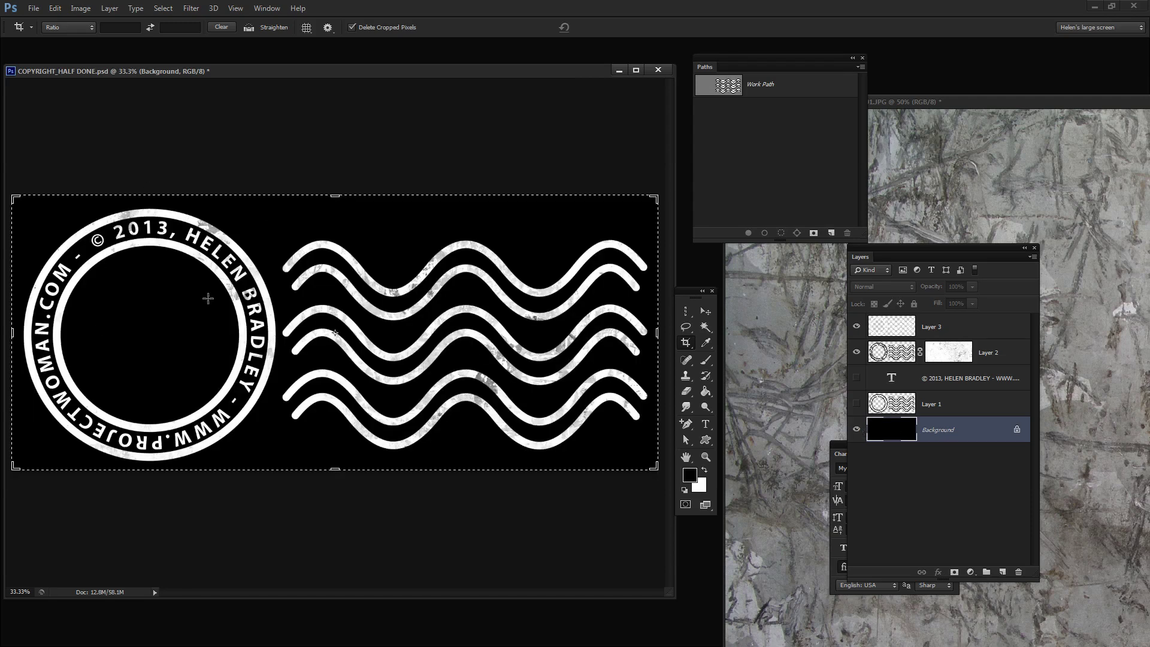
click(857, 430)
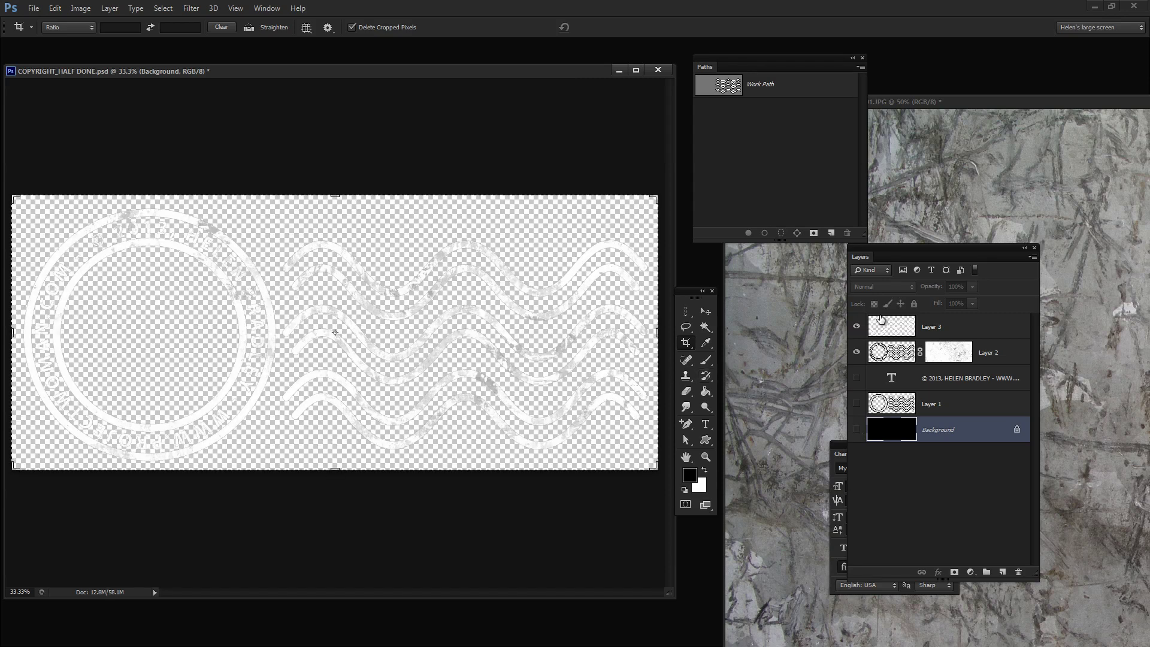
With Layer 3 selected, save the white stamp as HB_COPYRIGHT_WHITE.PNG in PNG format with the background hidden
click(884, 326)
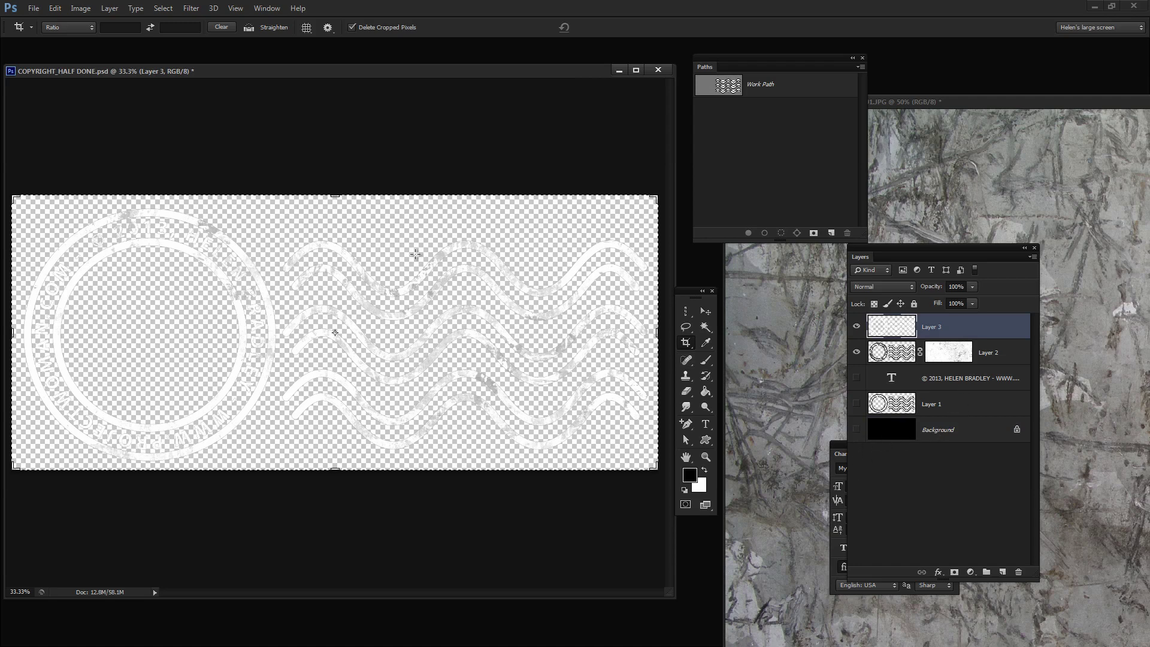
click(34, 8)
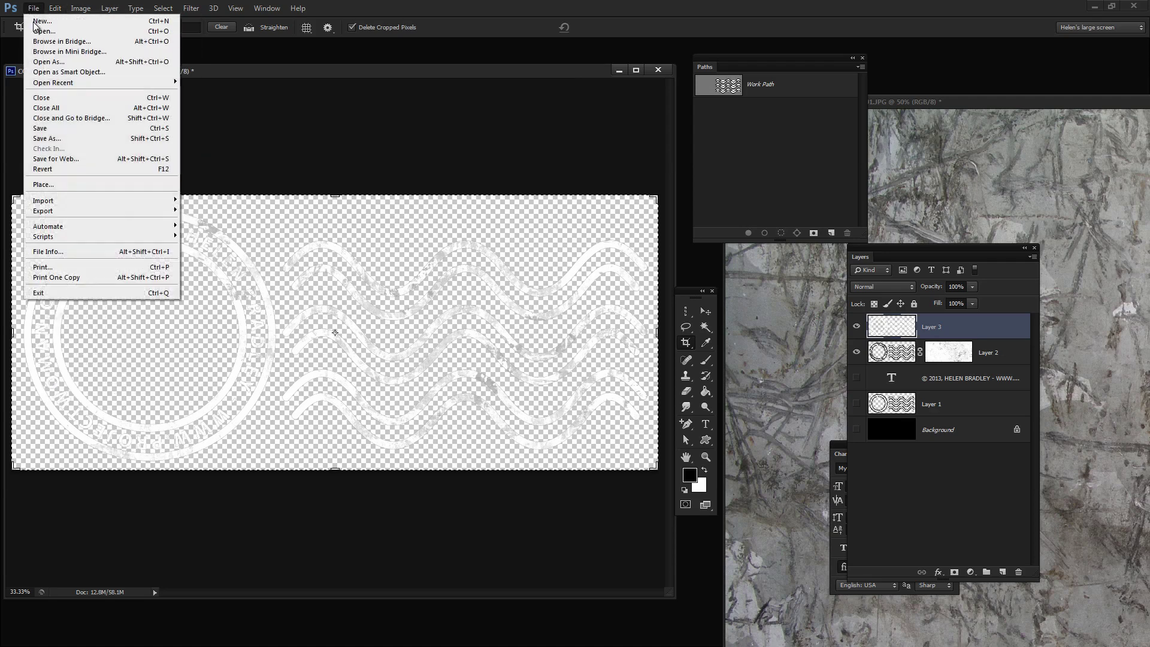
click(66, 138)
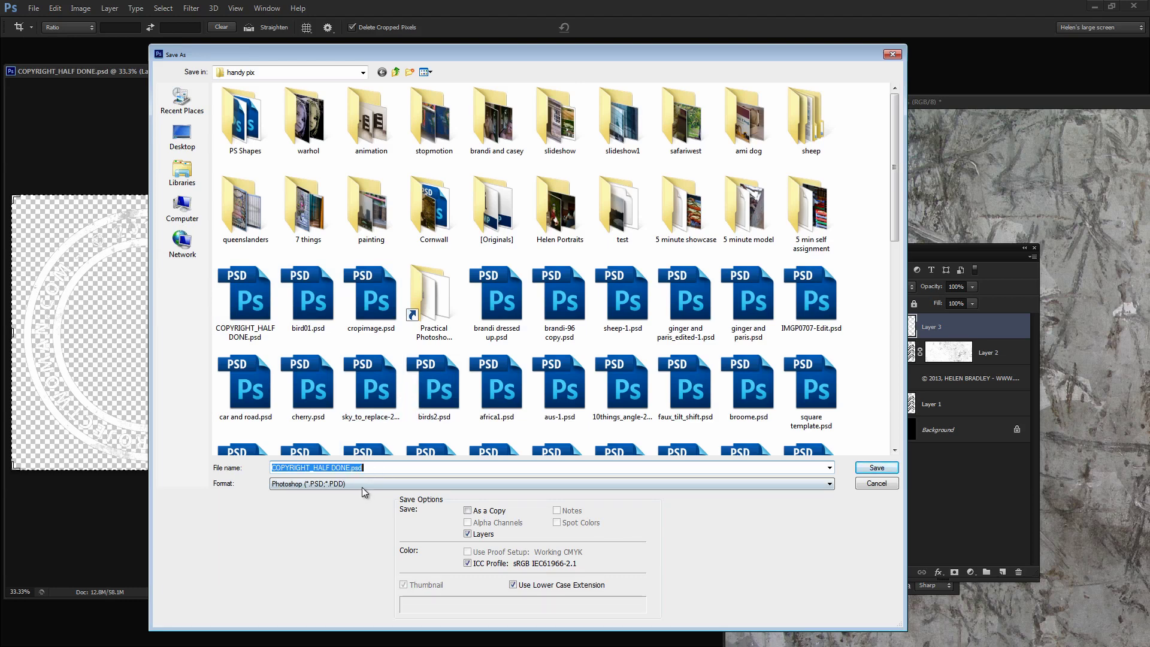
text(HB)
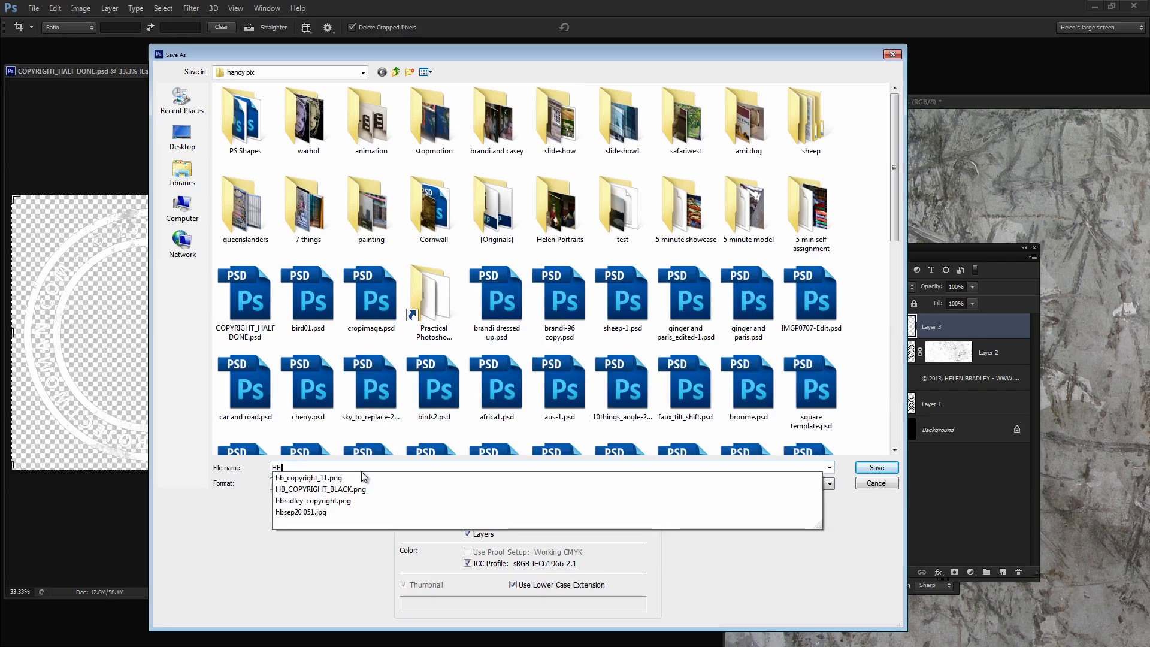
text(_COPY)
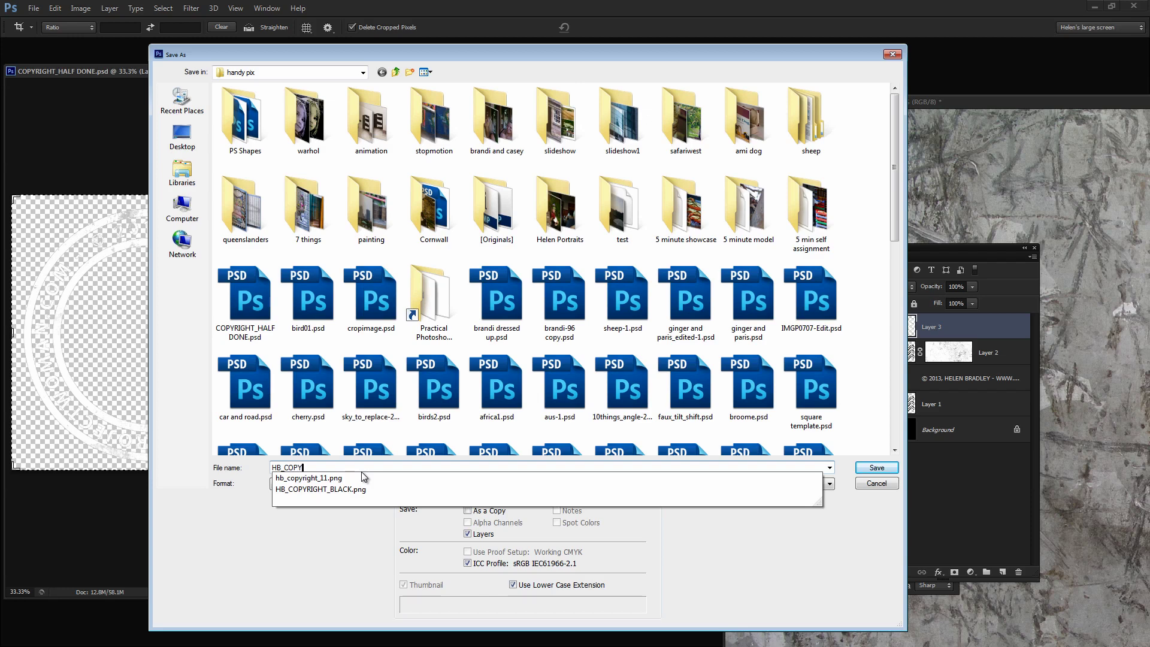
text(RIGHT_W)
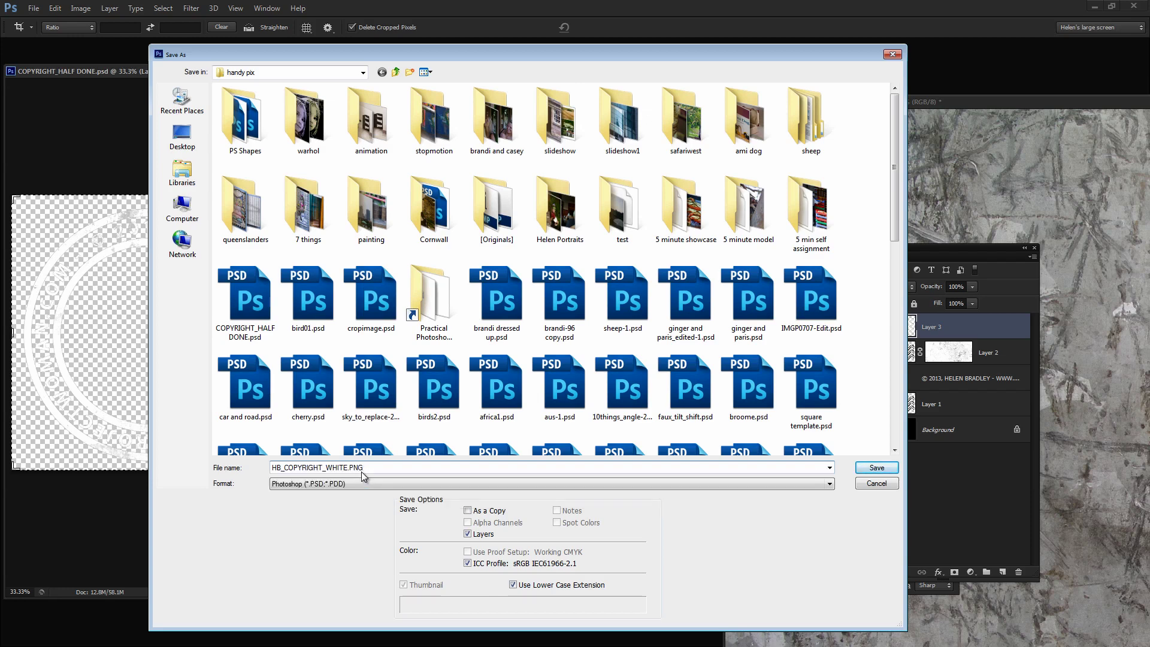
text(HITE.PNG)
click(362, 483)
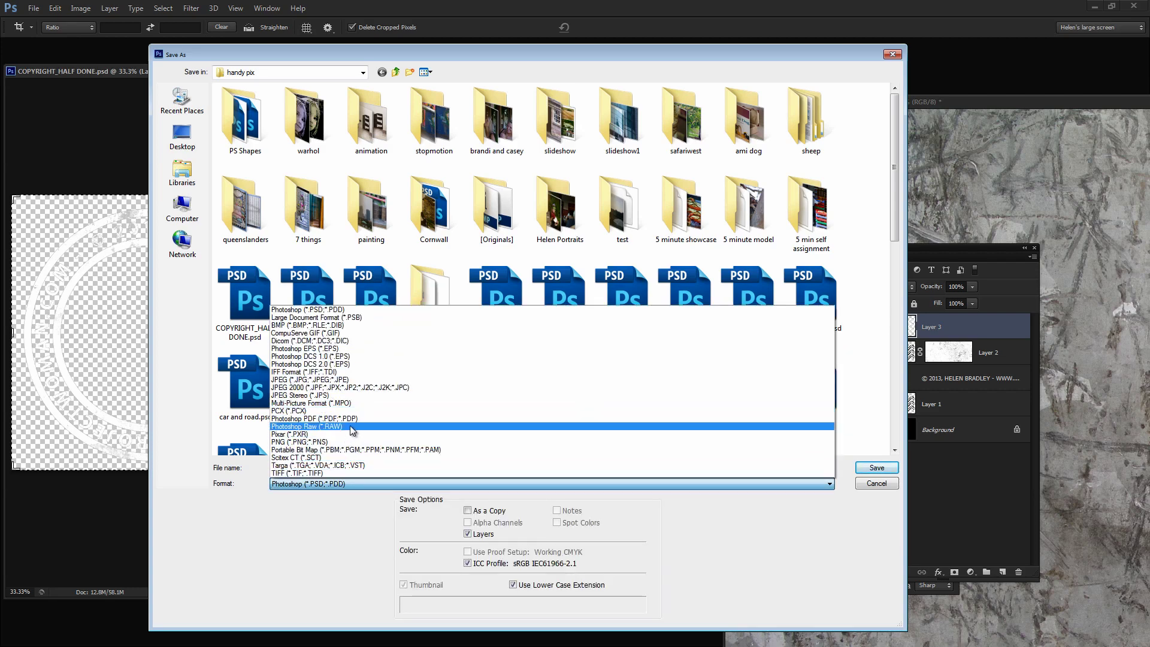
click(353, 442)
click(876, 468)
click(383, 259)
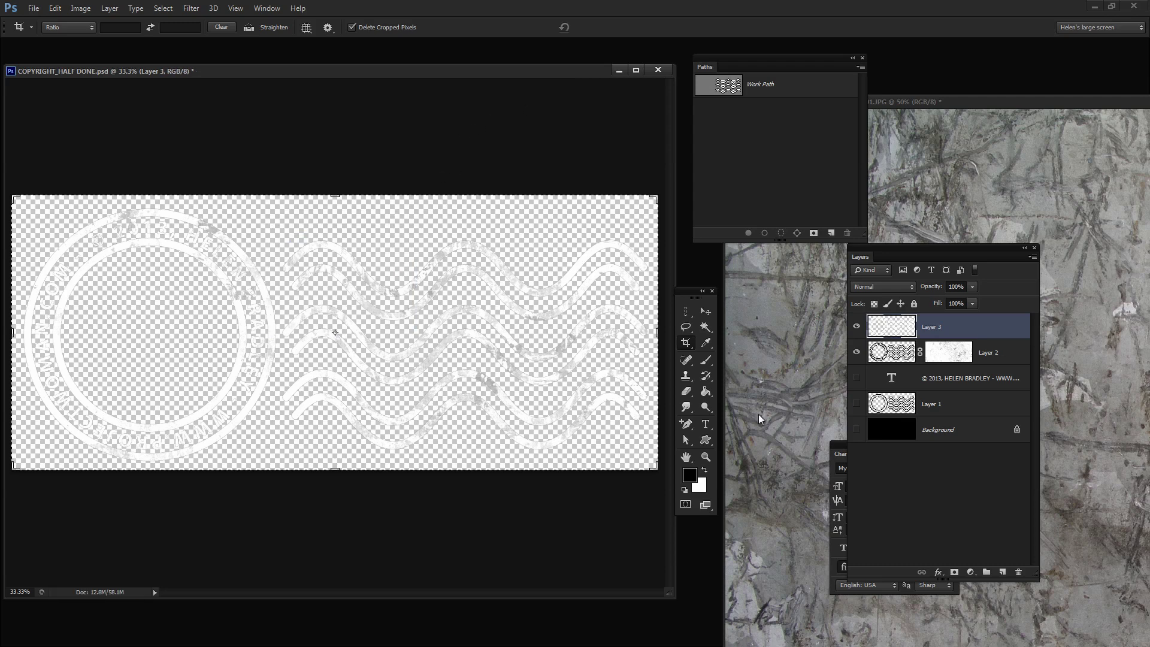
Turn on the visibility of the black Background layer behind the white stamp
click(856, 429)
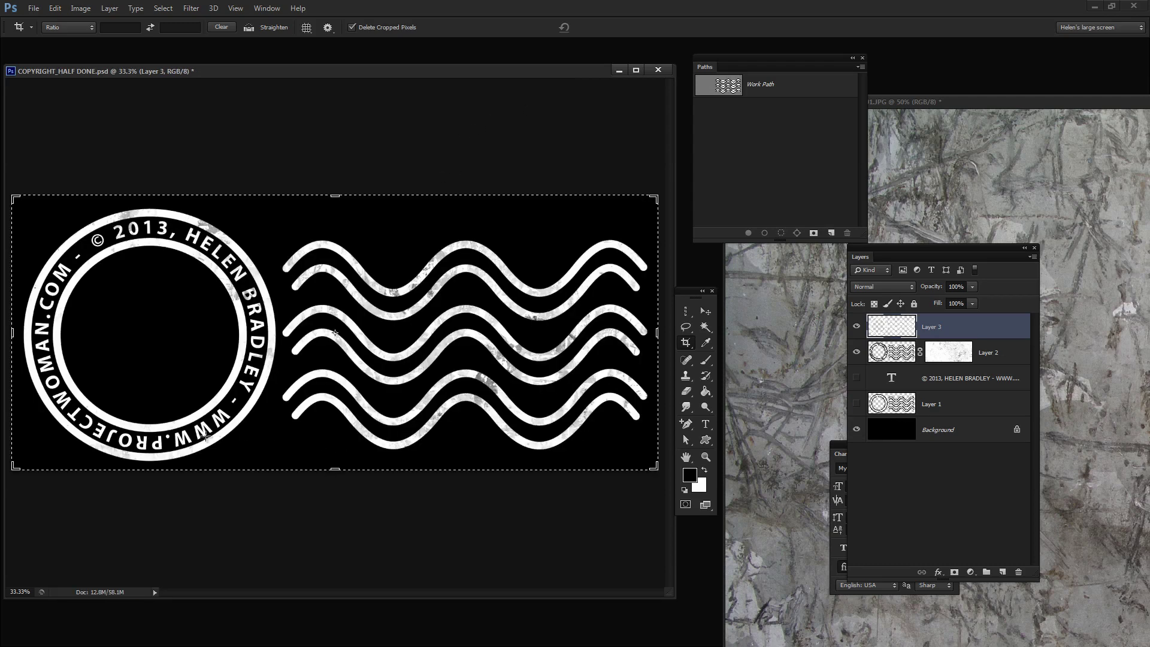